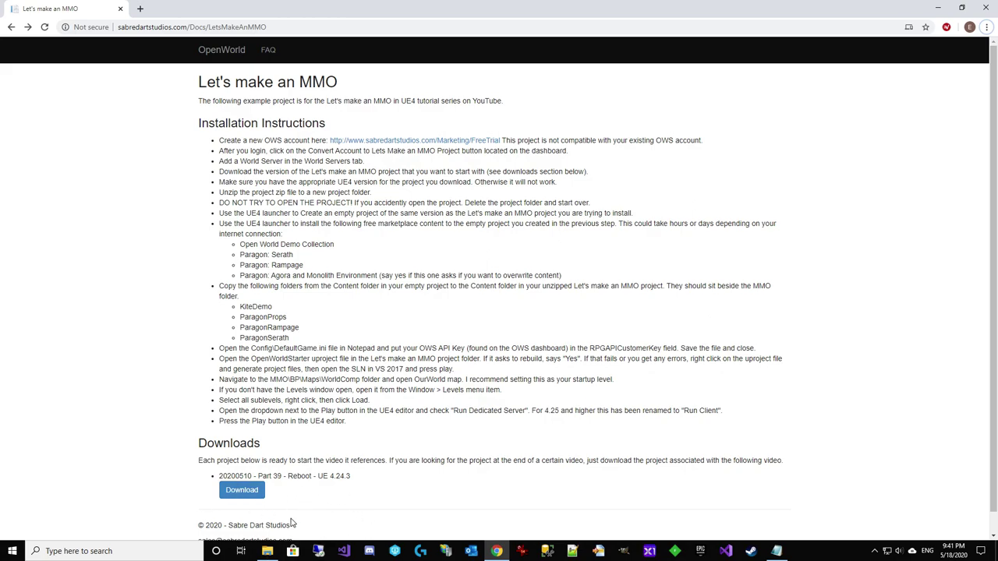
Highlight the Part 39 download version and the UE 4.24.3 requirement on the docs page
drag(259, 475, 219, 476)
click(291, 517)
click(341, 504)
drag(319, 476, 357, 481)
click(380, 493)
Duplicate the Let's make an MMO docs page into a second browser tab
click(286, 27)
key(ctrl+a)
key(ctrl+c)
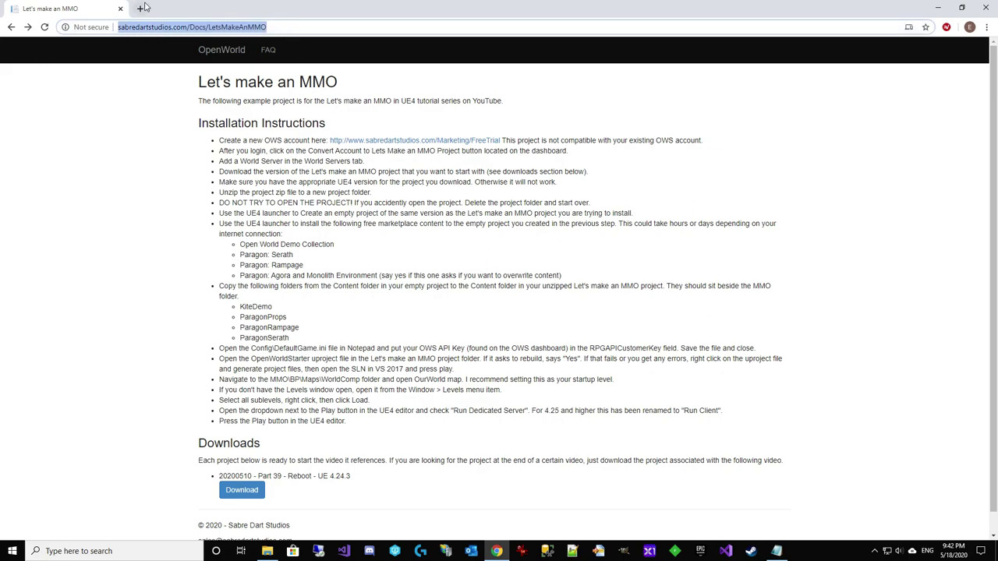
click(140, 9)
key(ctrl+v)
key(Return)
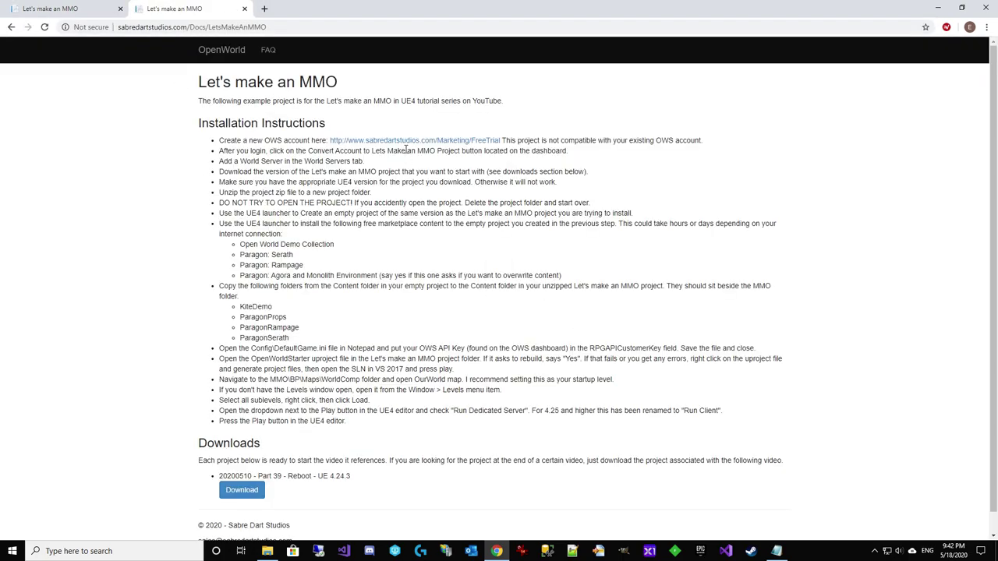
Open the free trial sign-up form, enter a nickname, and copy it for reuse
click(436, 140)
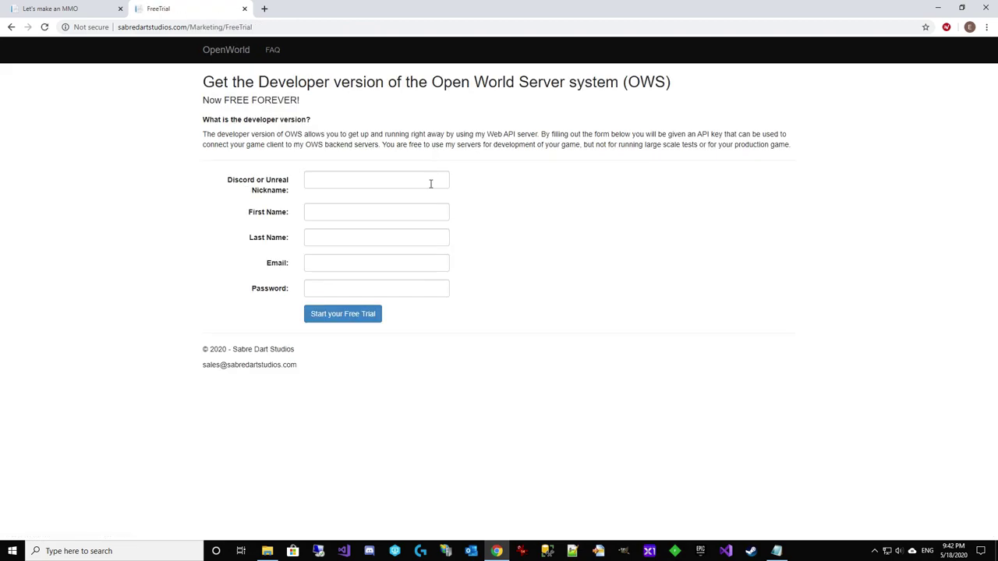
click(353, 181)
text(LetsMak)
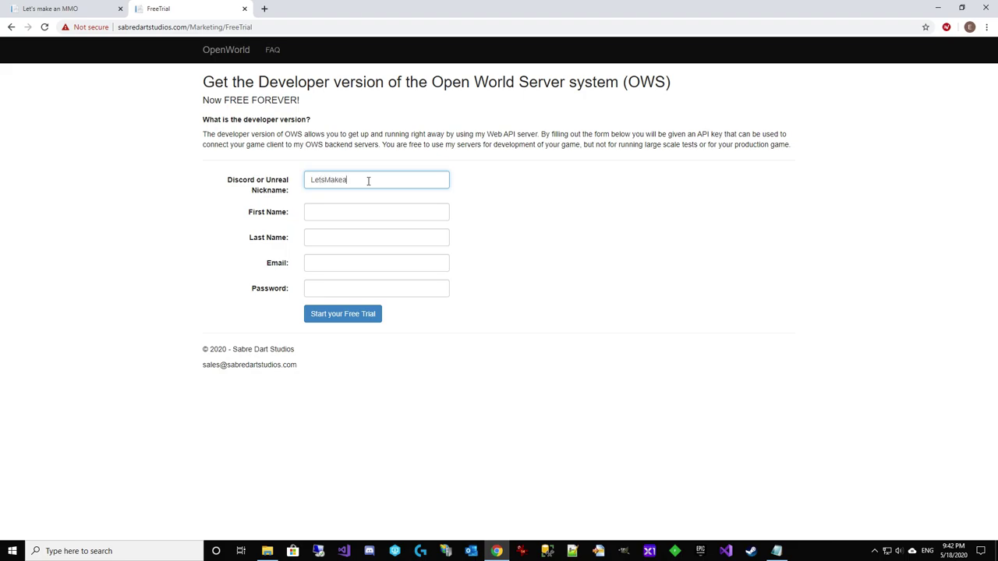
text(eAnMMOReboot)
key(ctrl+a)
Fill in the last name, a test e-mail address and a password, then submit the sign-up
key(Tab)
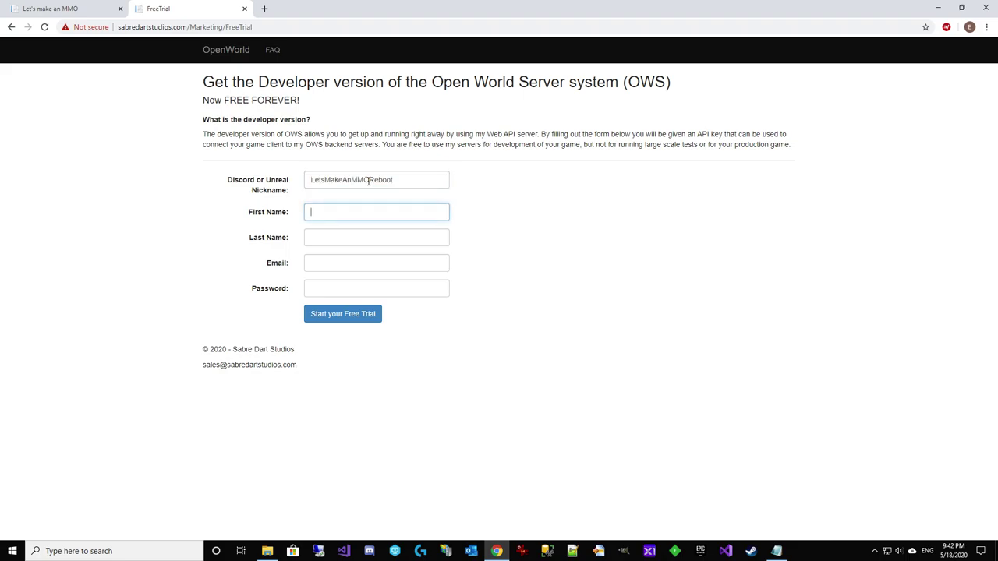
text(LetsMakeAnMMO)
key(Tab)
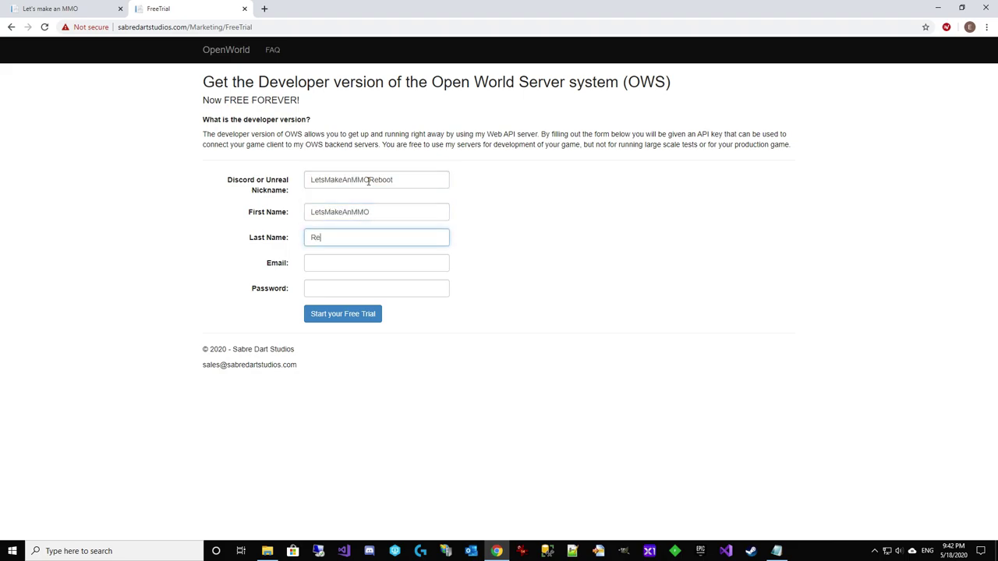
text(Reboot)
key(Tab)
key(ctrl+v)
text(@)
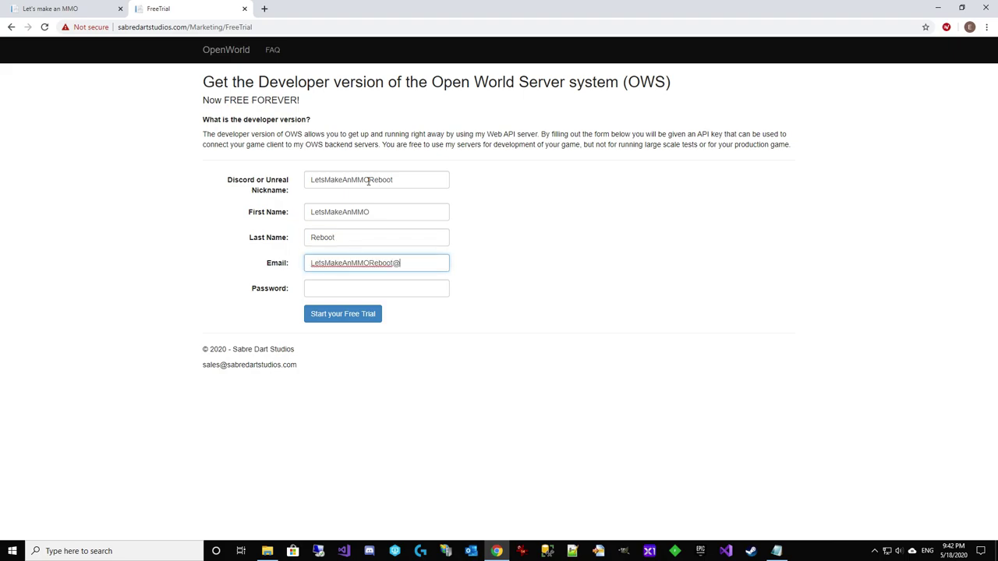
text(test.com)
key(Tab)
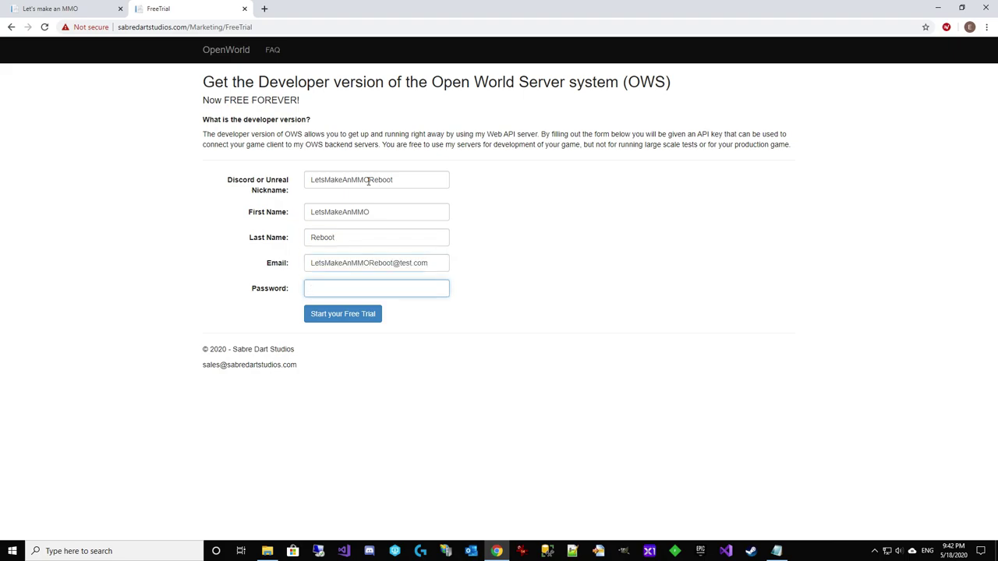
text(123456)
key(Tab)
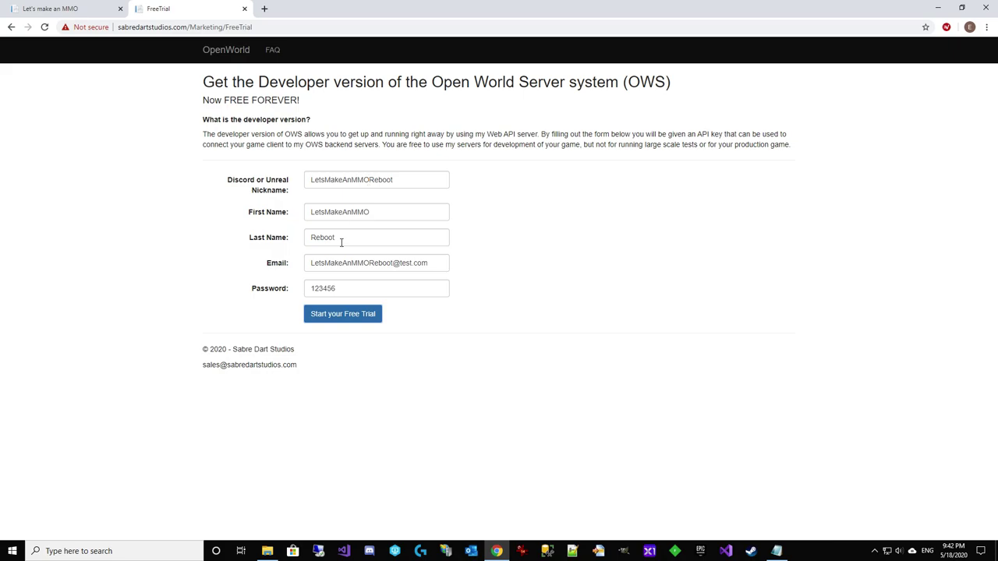
click(349, 320)
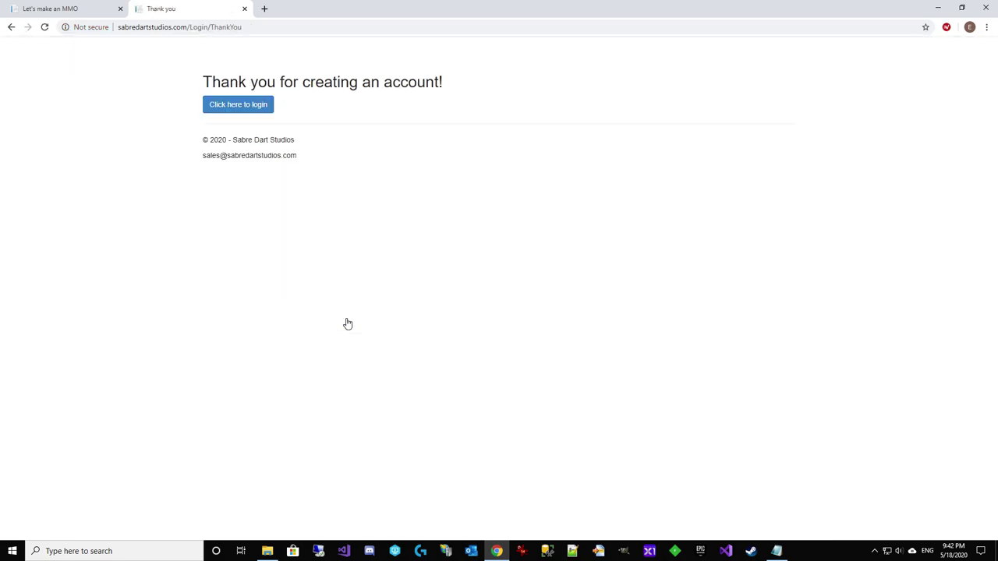
On the Login page, fill the Email field from a saved login suggestion
click(261, 106)
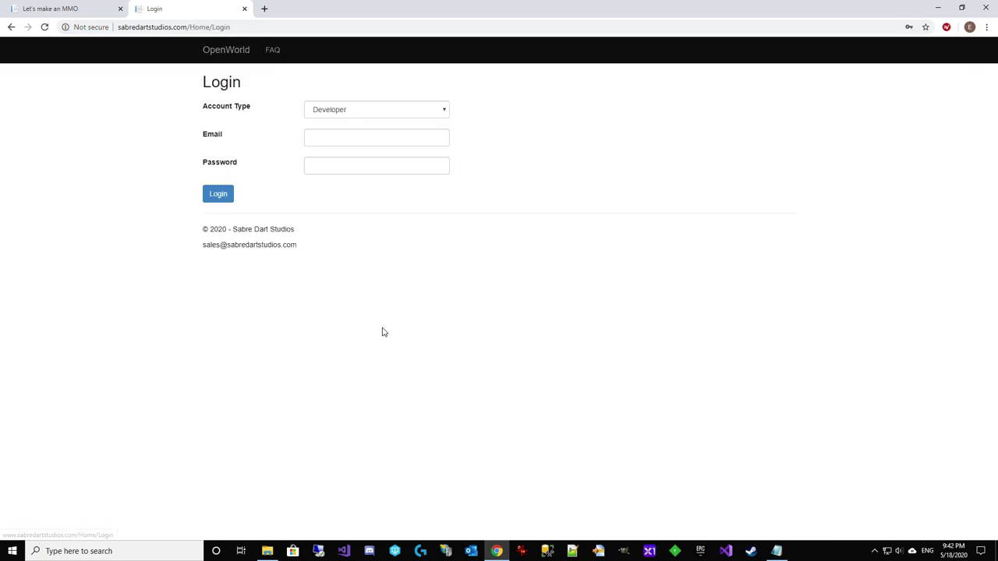
click(343, 137)
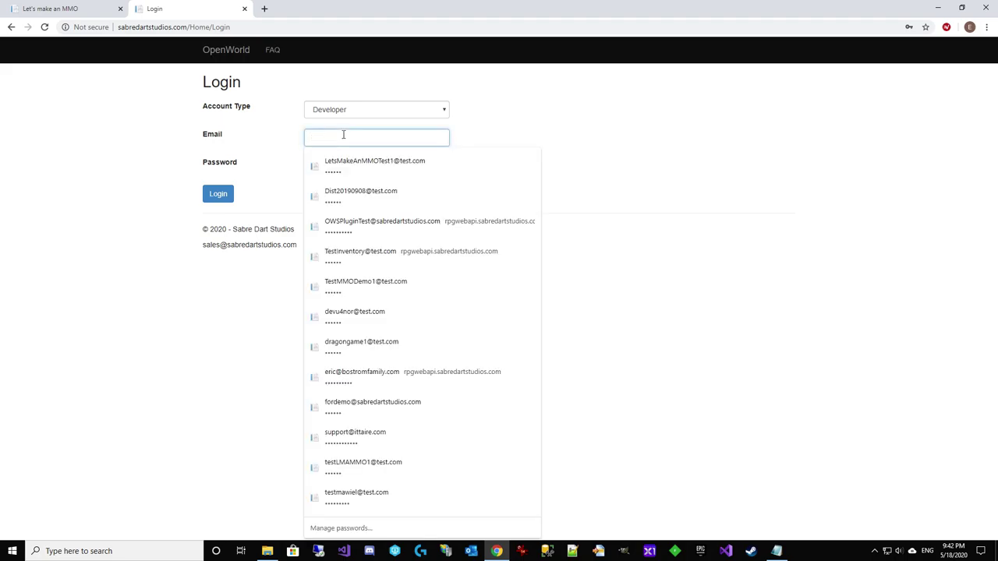
click(365, 167)
drag(417, 138, 182, 127)
text(letsmake)
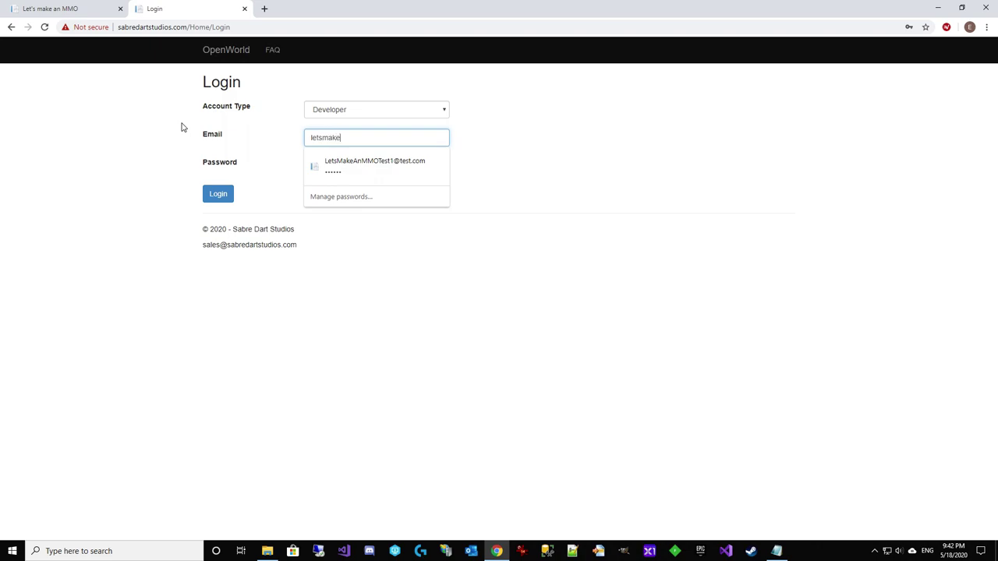
key(Down)
key(Return)
key(Tab)
key(End)
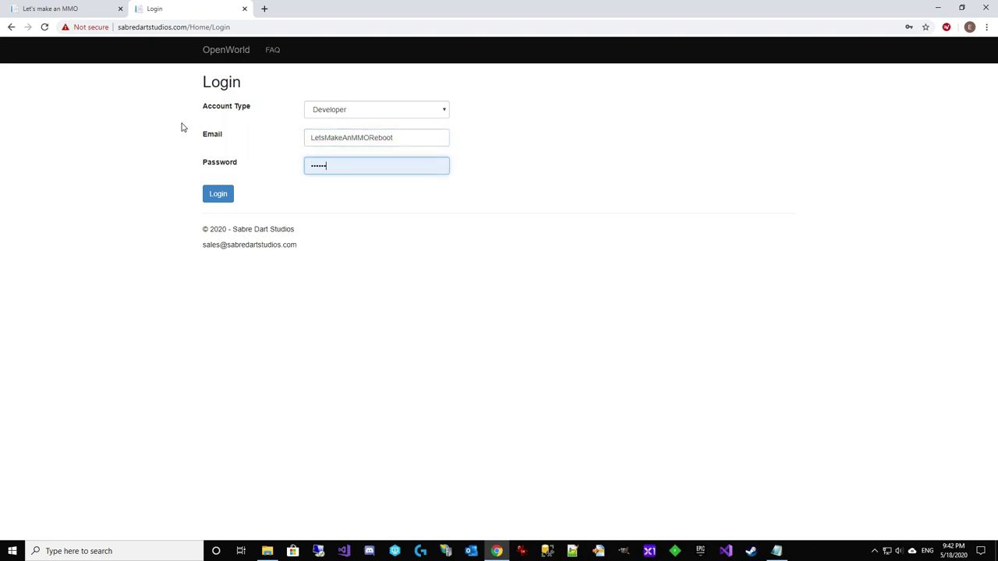
Correct the e-mail to the new account's address, enter its password, and log in
click(418, 137)
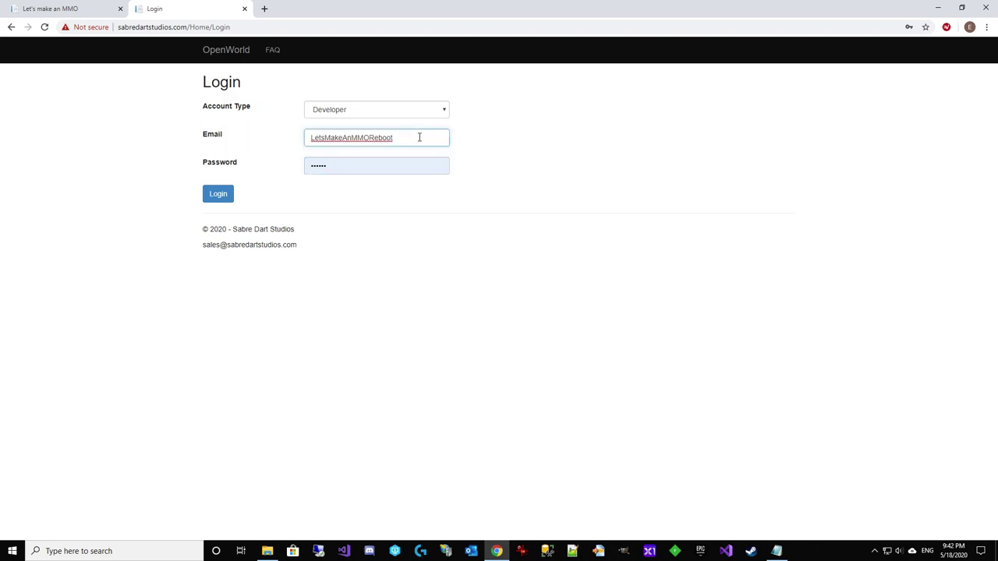
click(419, 137)
click(556, 141)
click(434, 140)
text(@test.com)
key(Tab)
key(BackSpace)
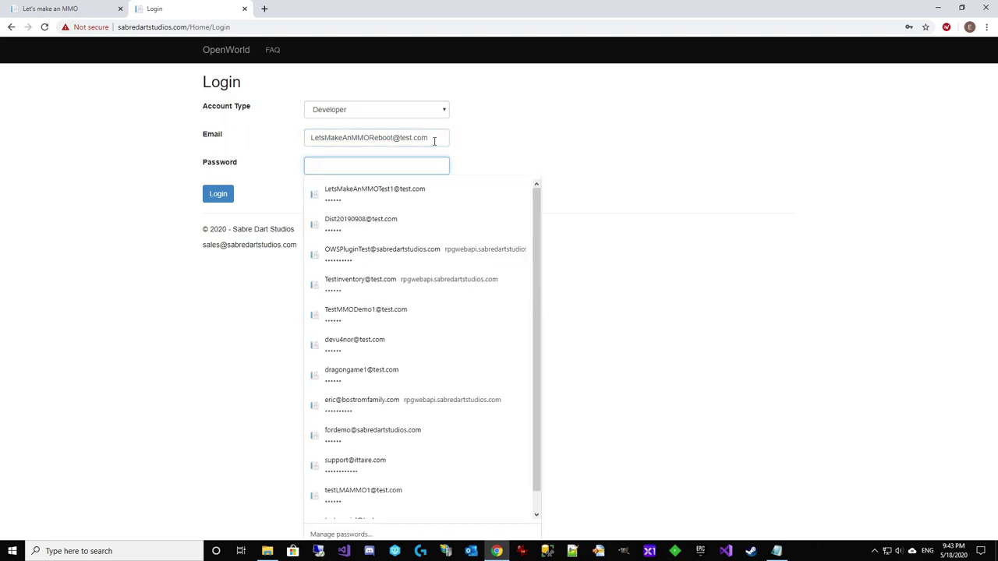
text(******)
key(Return)
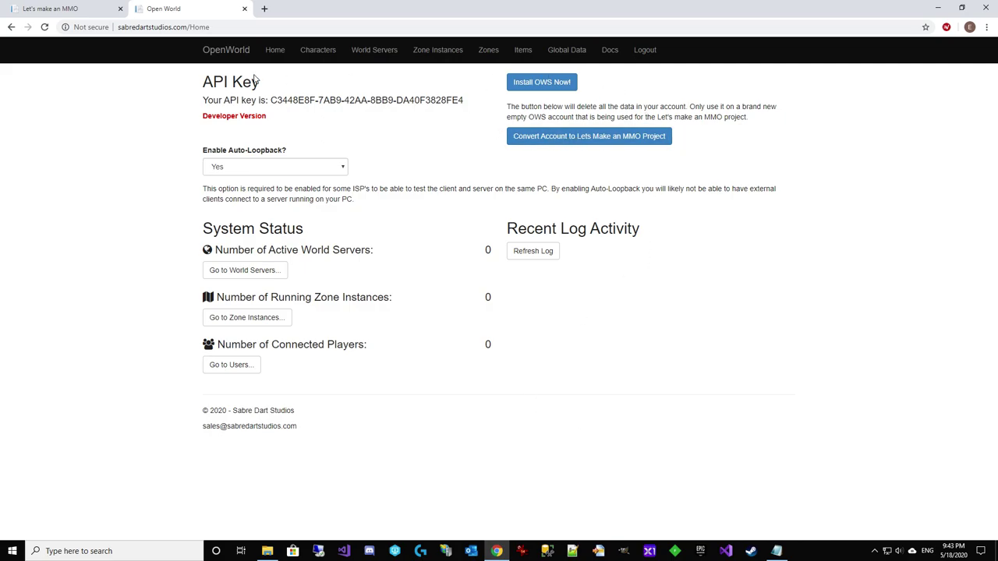
Check the docs tab, then start the account conversion but cancel the data-deletion warning
click(93, 9)
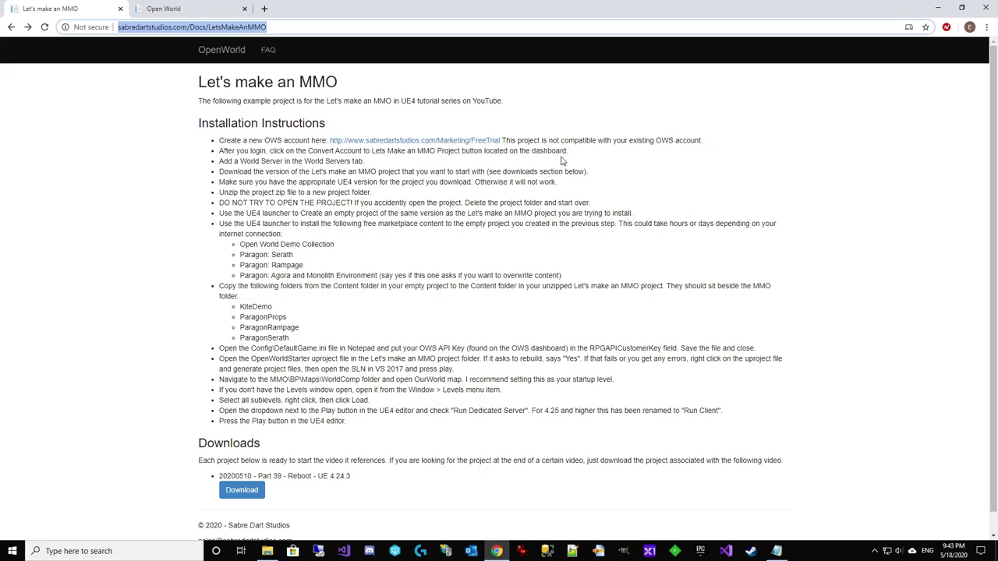
click(184, 8)
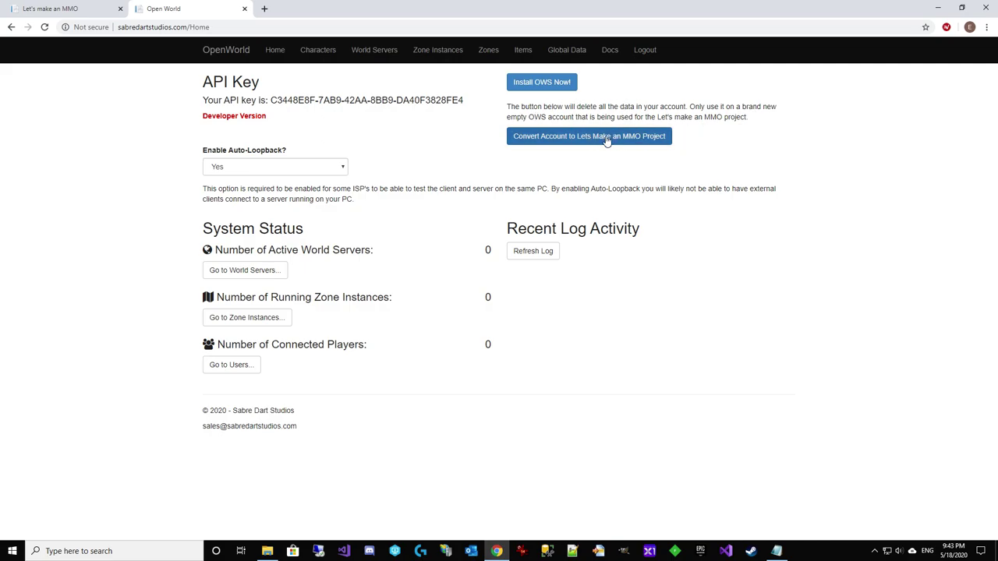
click(628, 137)
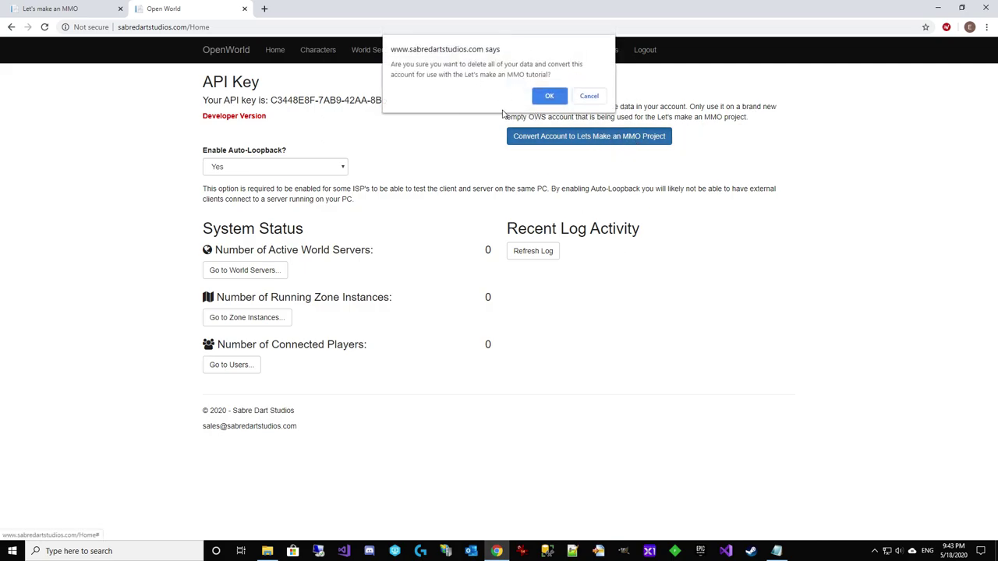
click(589, 96)
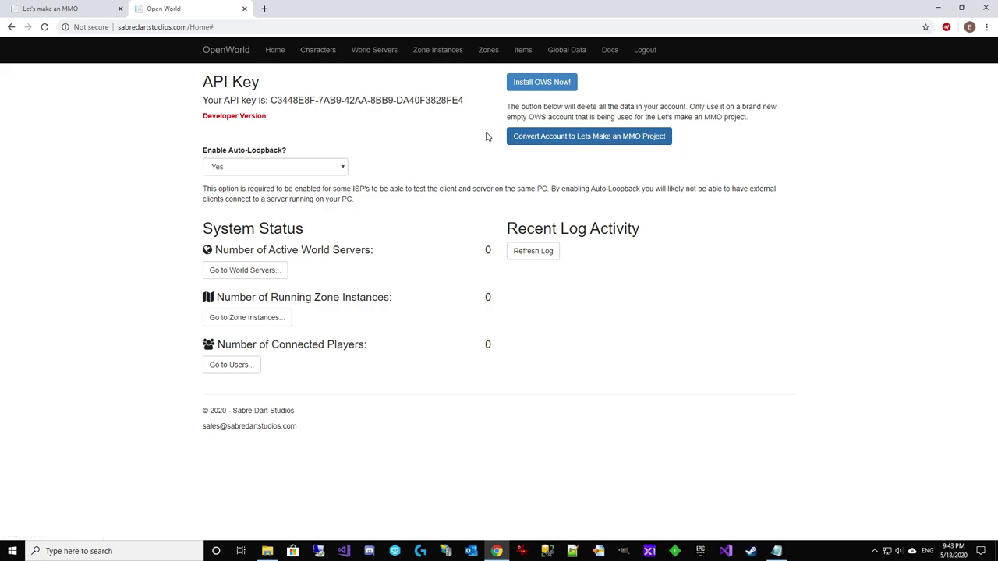
Convert the account to the Let's make an MMO project, confirming data deletion, and return home
click(584, 142)
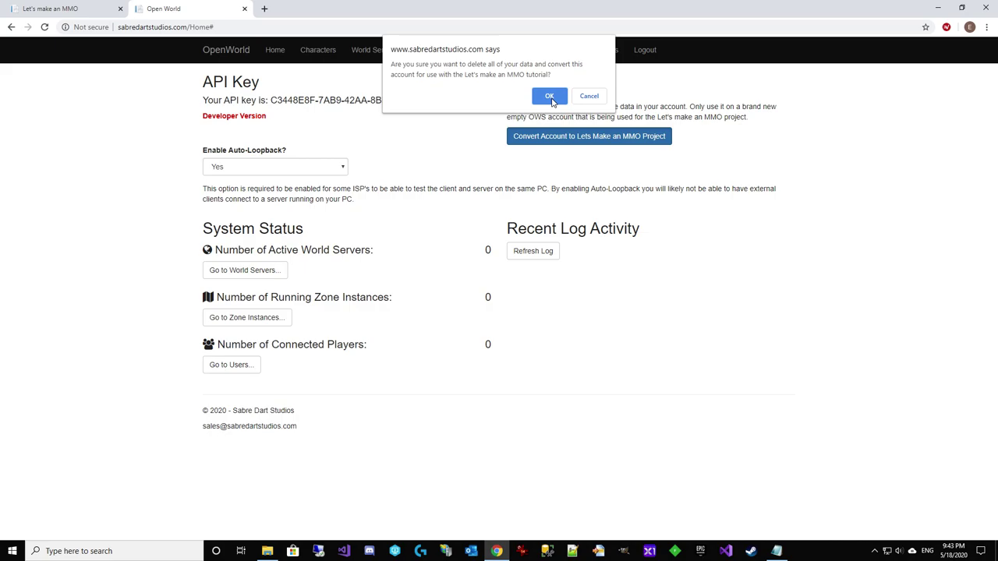
click(550, 97)
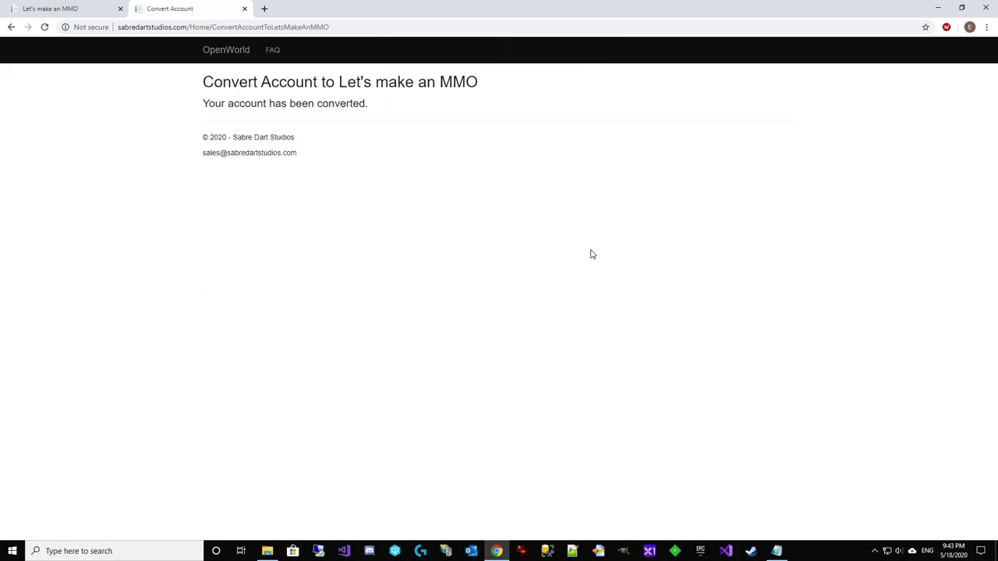
click(11, 26)
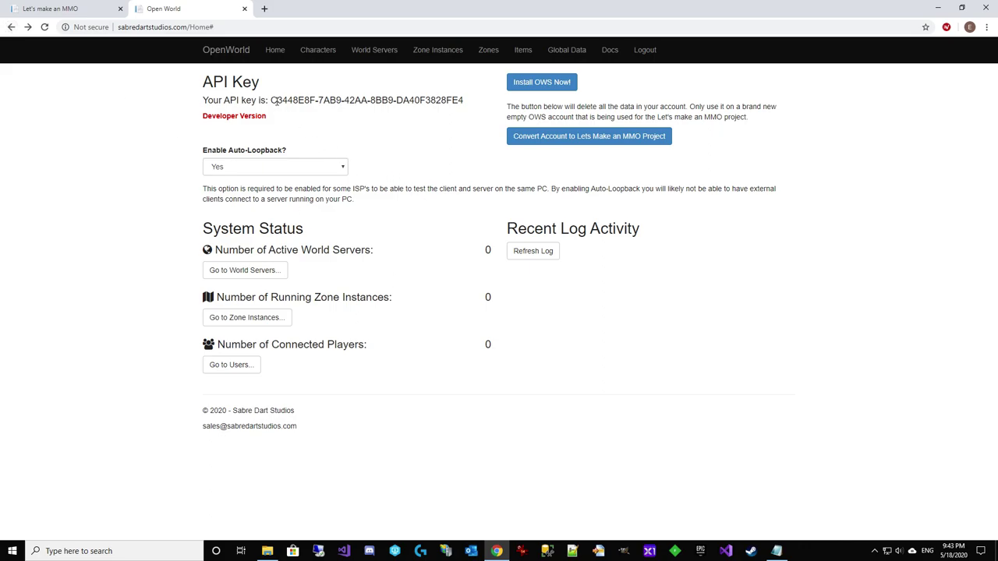
Copy the account's API key and bring up the LetsMakeAnMMOPart39 project folder
drag(271, 100, 466, 101)
key(ctrl+c)
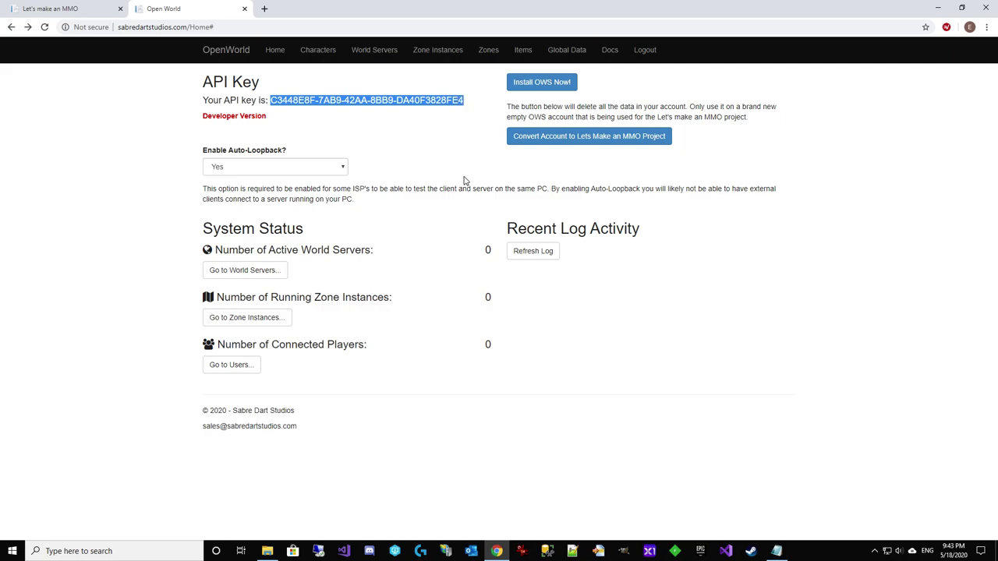
click(463, 180)
click(76, 13)
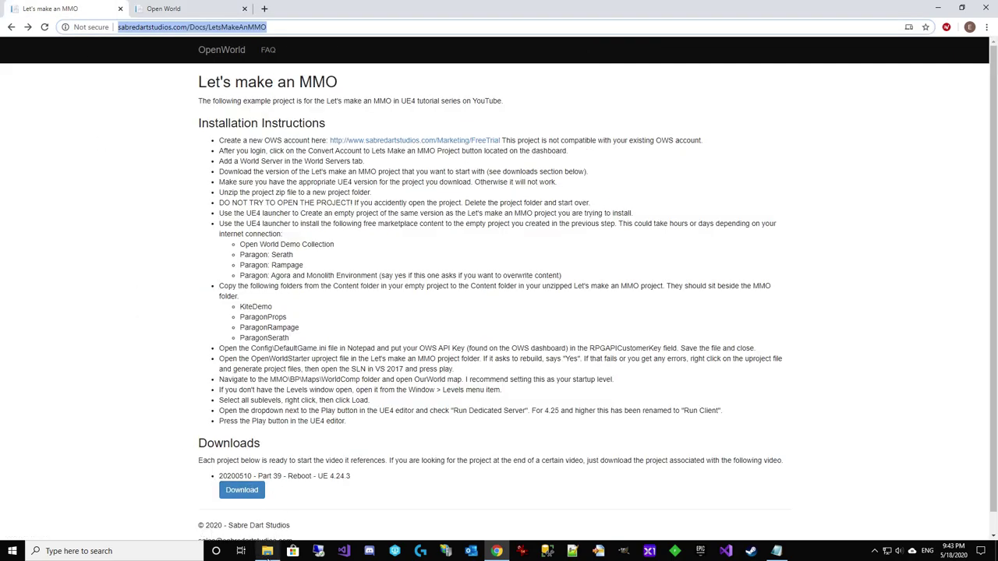
click(267, 551)
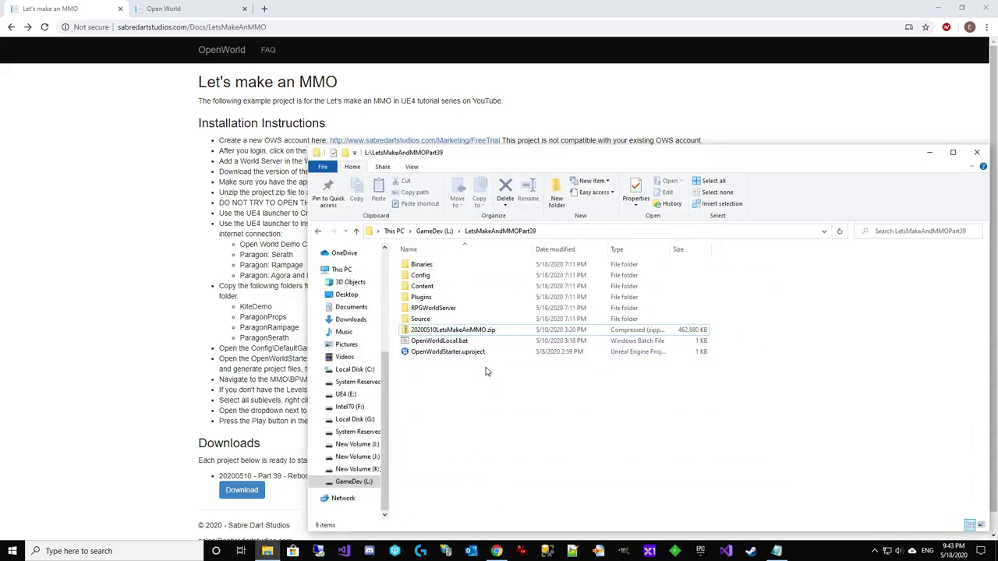
Paste the API key into RPGAPICustomerKey in Config\DefaultGame.ini and close the saved file
double_click(421, 275)
click(443, 299)
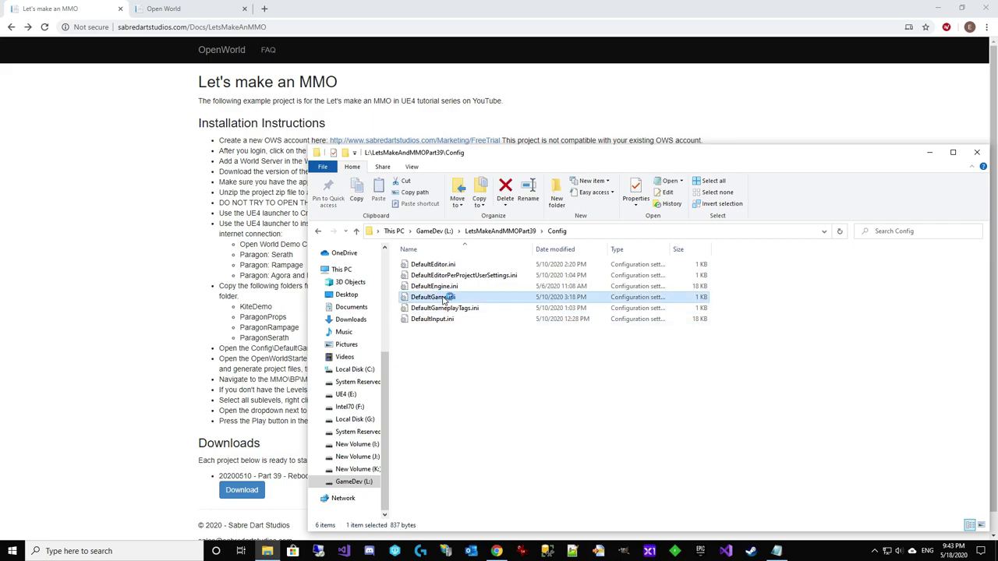
double_click(443, 299)
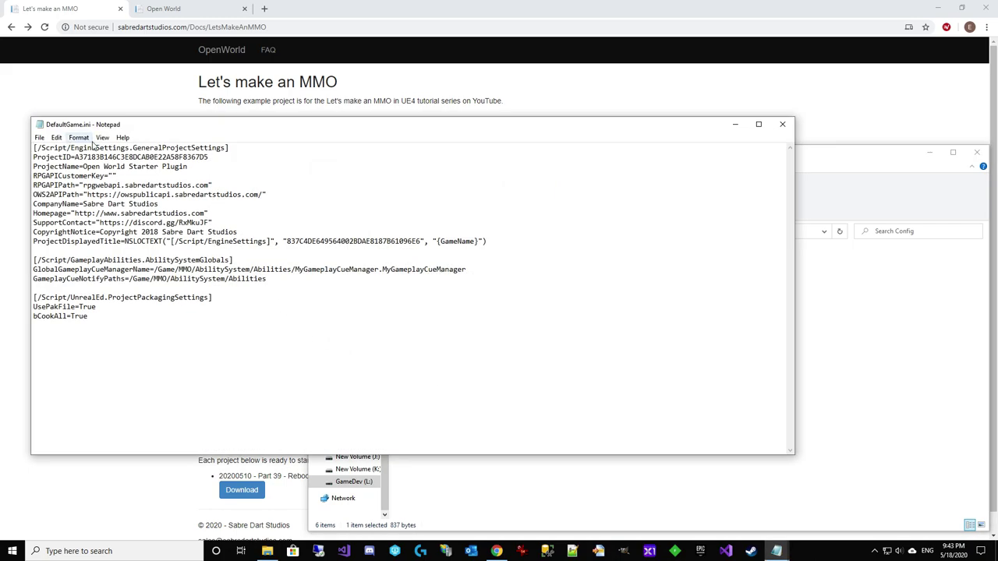
key(ctrl+v)
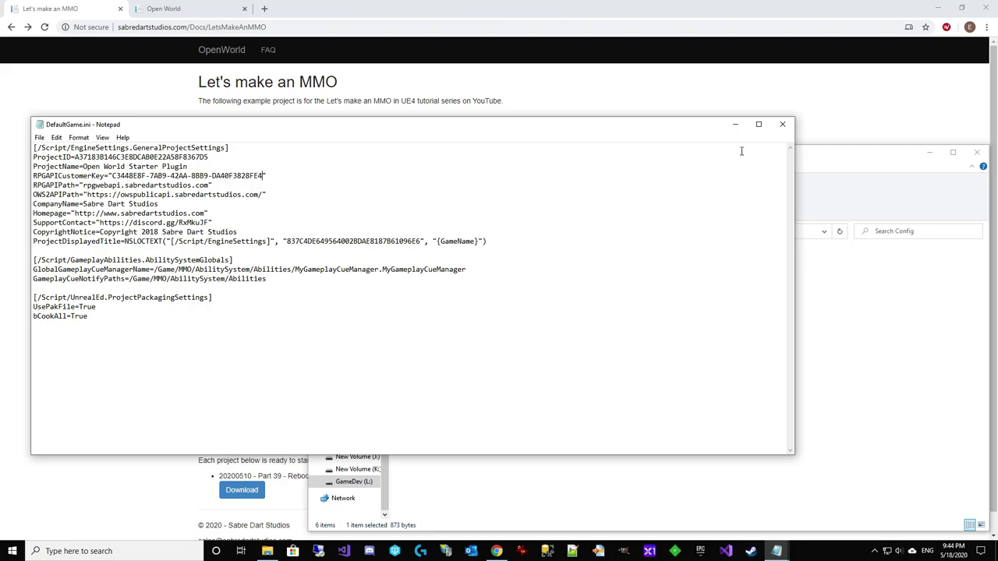
click(782, 124)
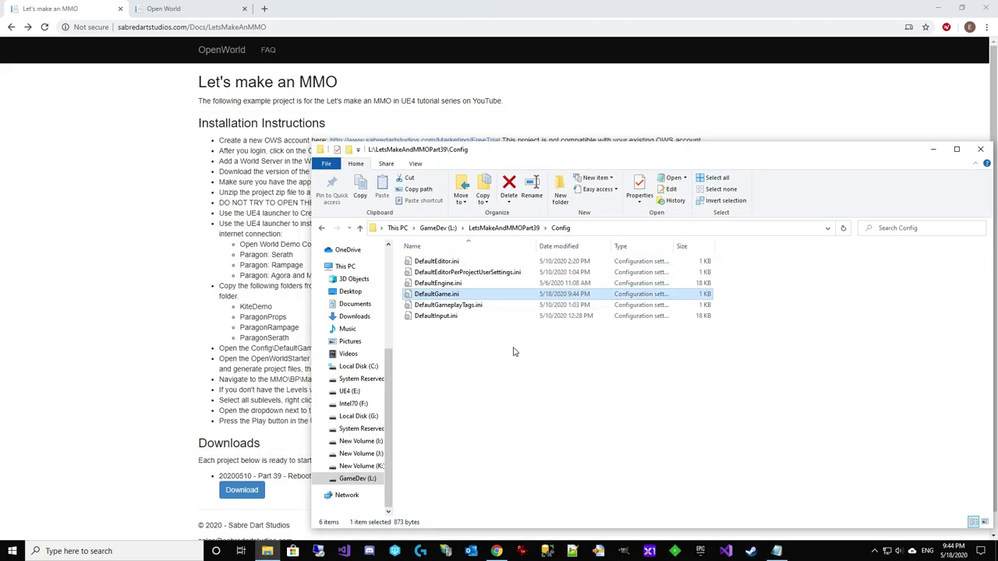
Look over the RPGWorldServer folder in the project, then bring the instructions page forward
click(514, 229)
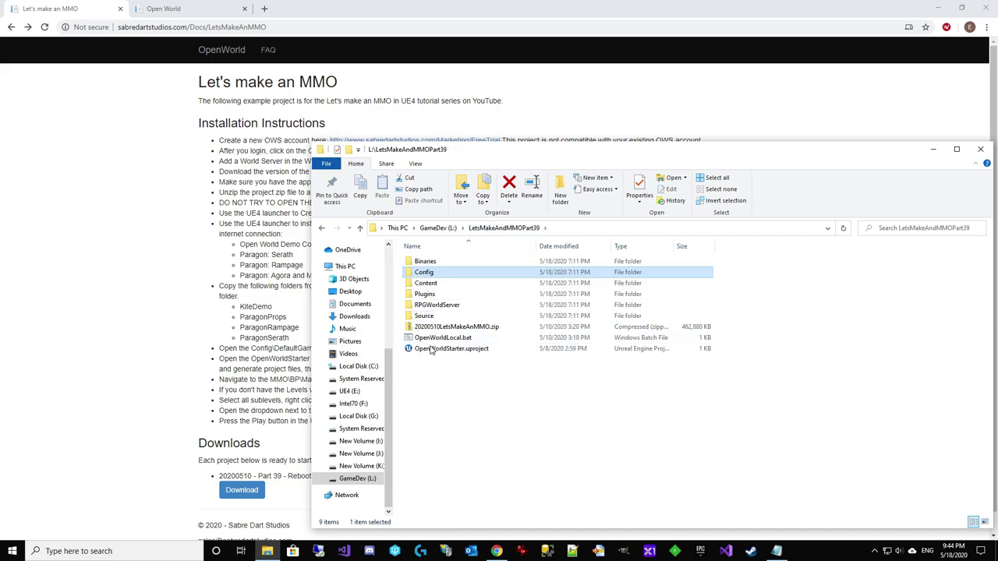
click(425, 306)
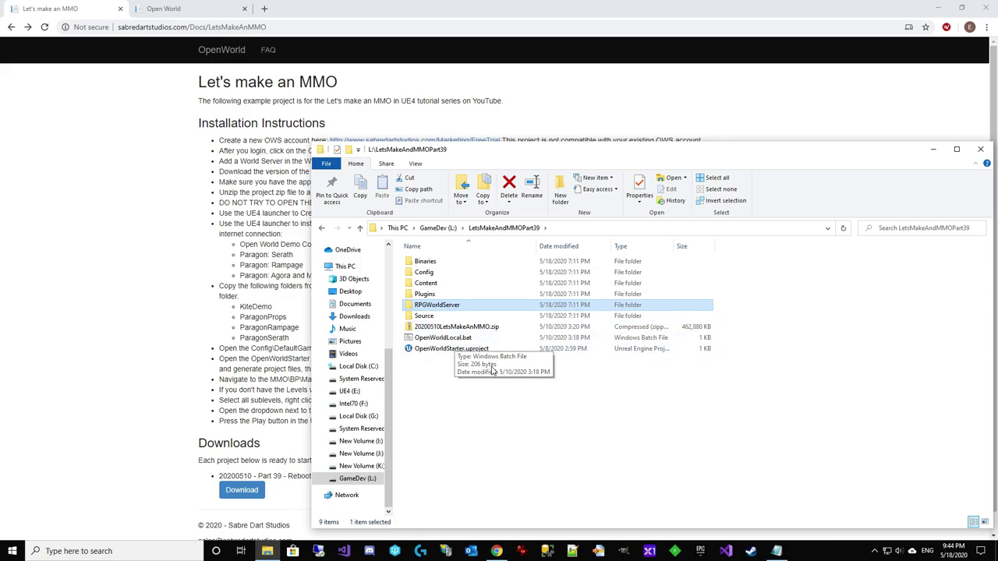
click(497, 416)
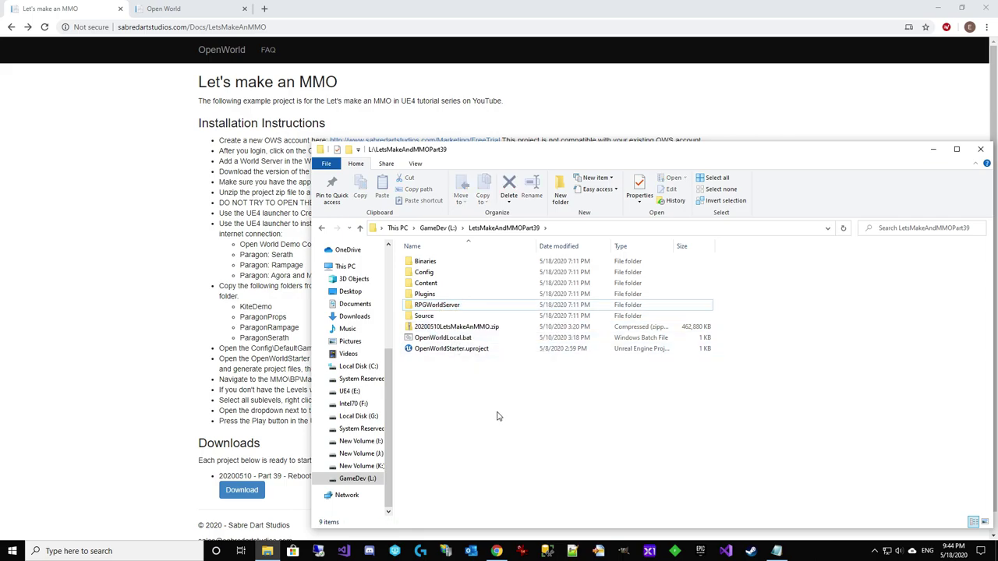
click(160, 243)
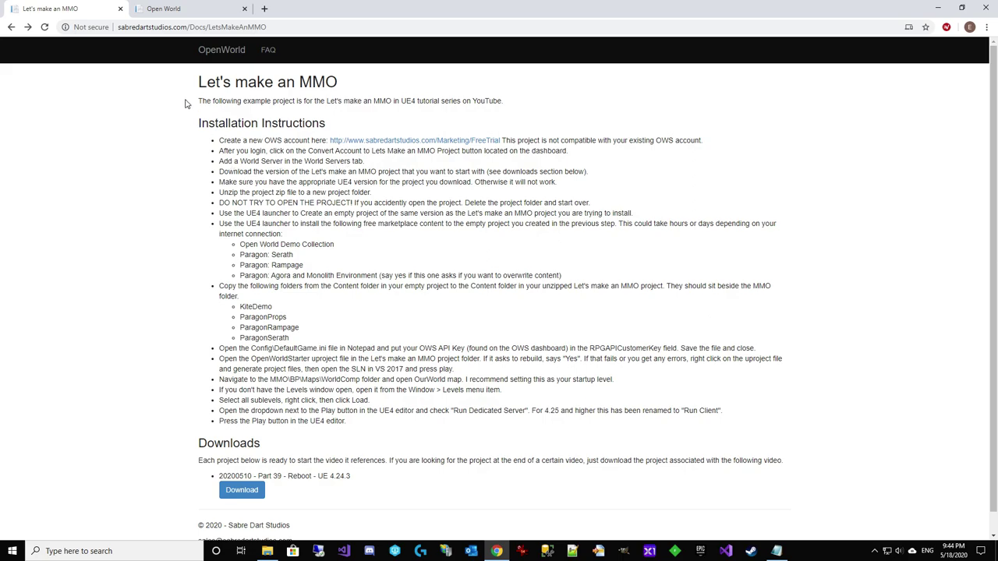
click(179, 9)
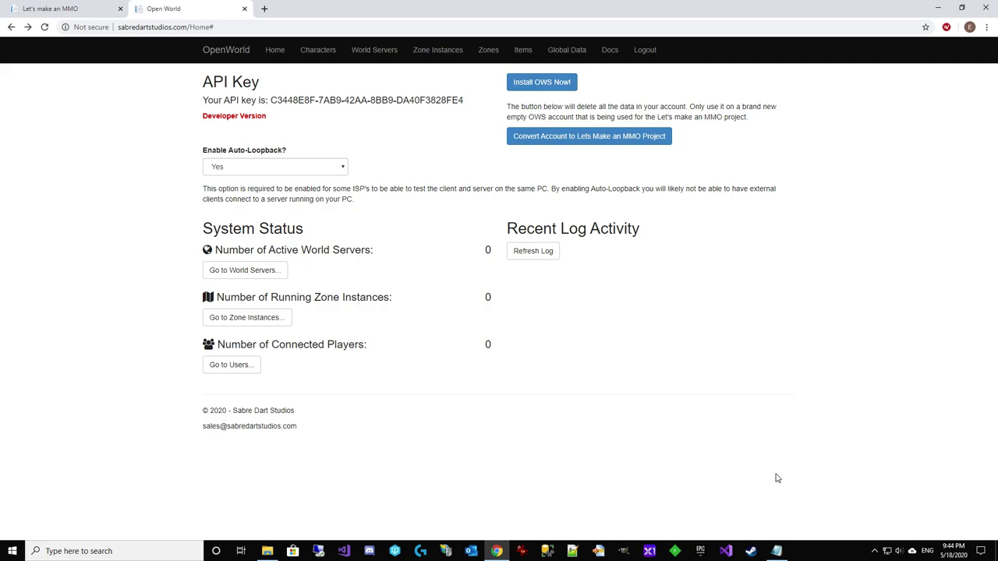
click(777, 552)
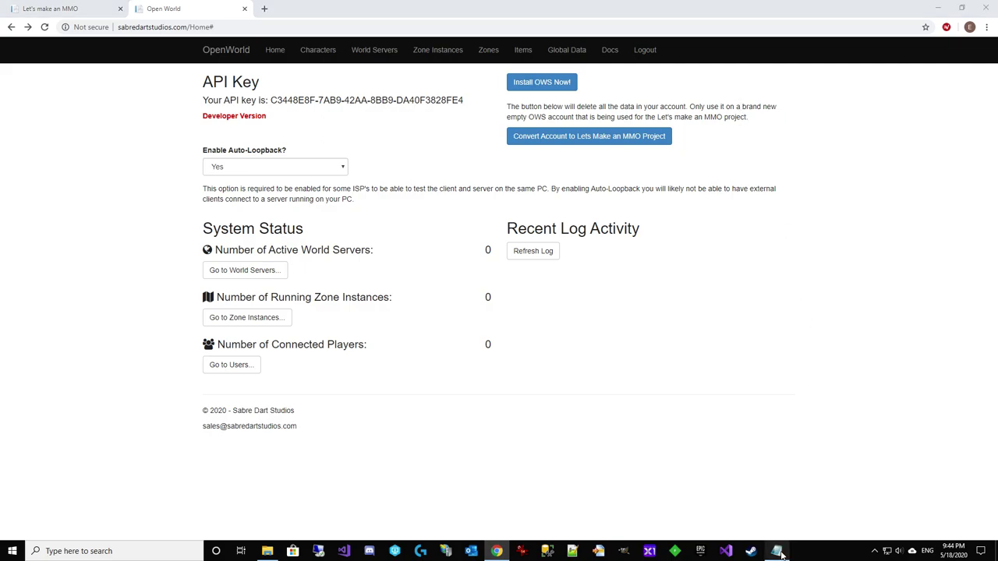
click(71, 12)
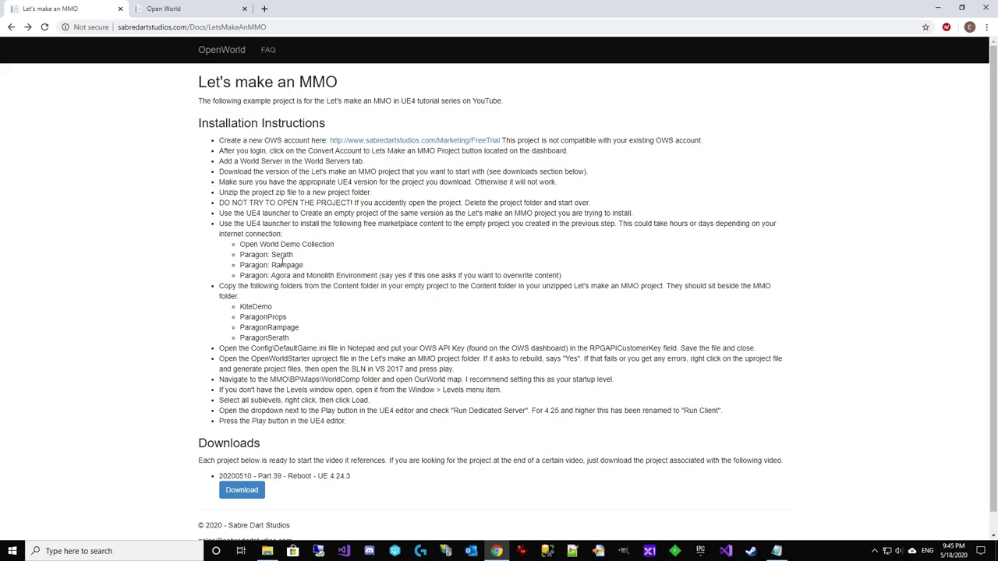
Highlight the DO NOT TRY TO OPEN THE PROJECT warning and glance at the project folder
drag(219, 203, 598, 203)
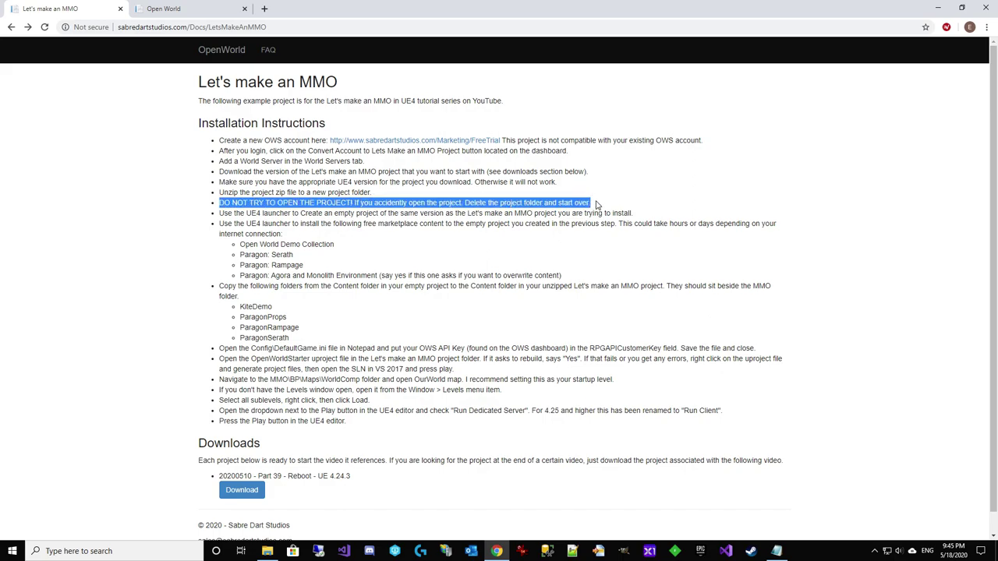
click(267, 551)
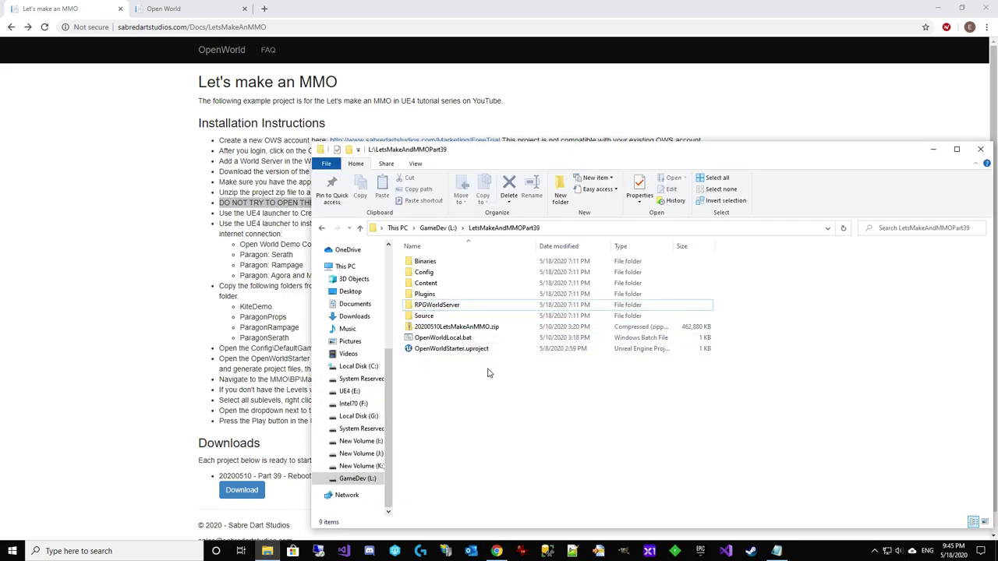
click(247, 248)
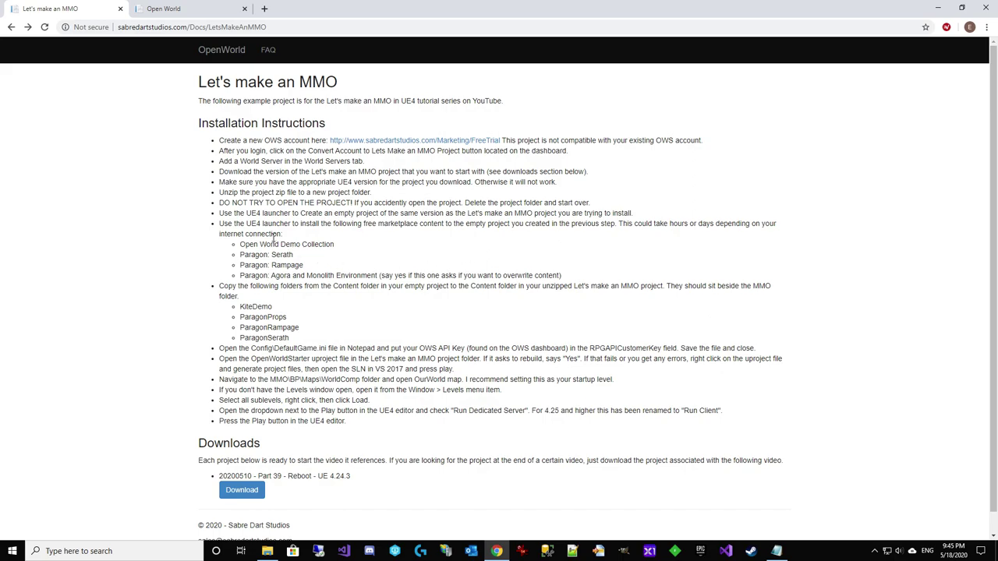
Close an extra Quick access Explorer window and return to the Let's make an MMO instructions
click(268, 551)
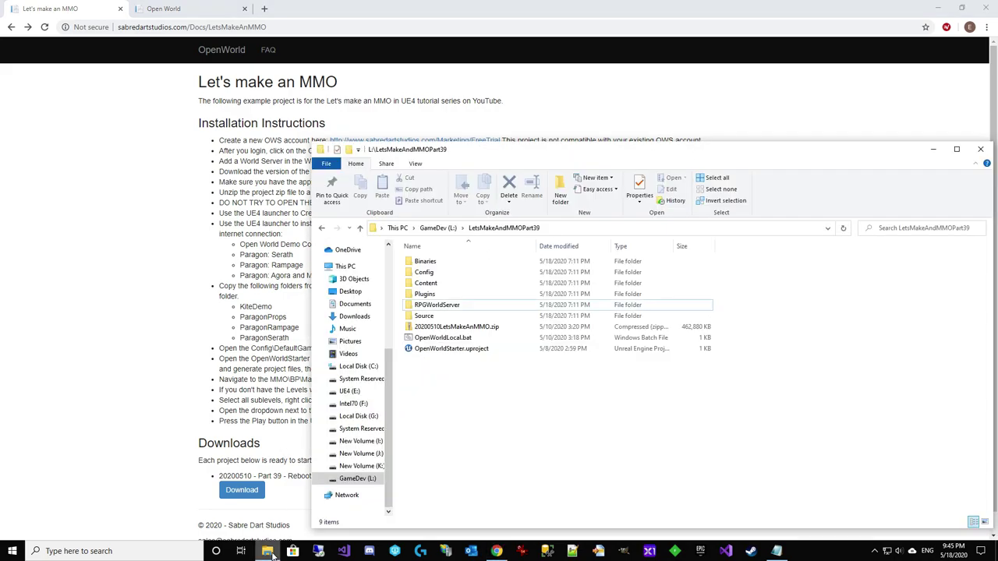
right_click(268, 551)
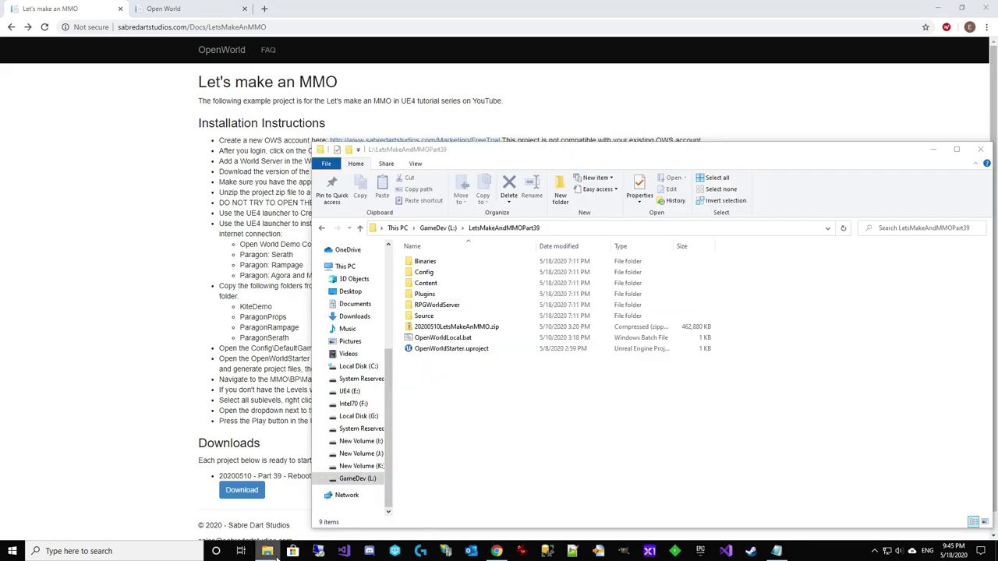
click(258, 496)
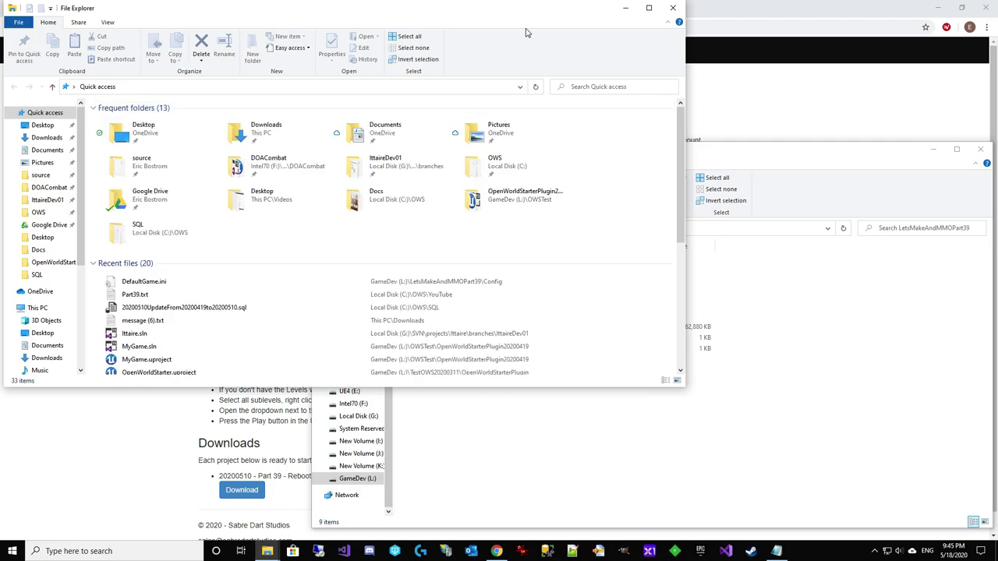
click(673, 7)
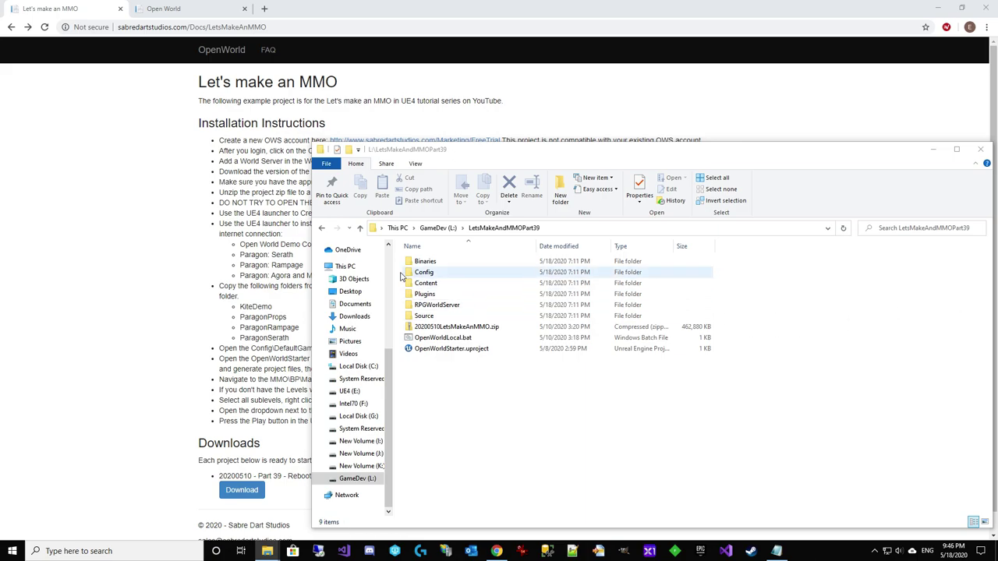
click(206, 264)
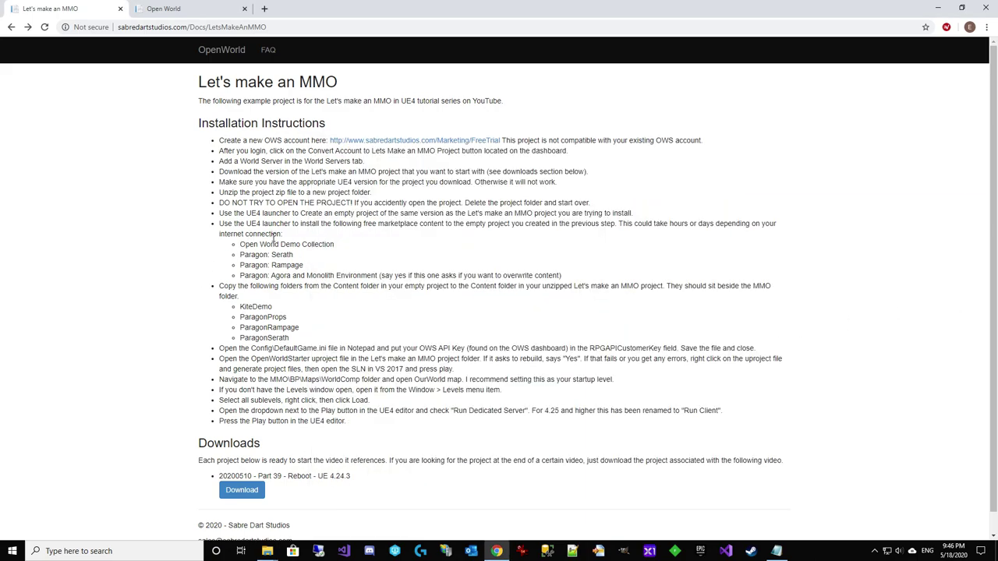
Highlight the Open World Demo Collection and three Paragon packs to install
drag(240, 245, 590, 281)
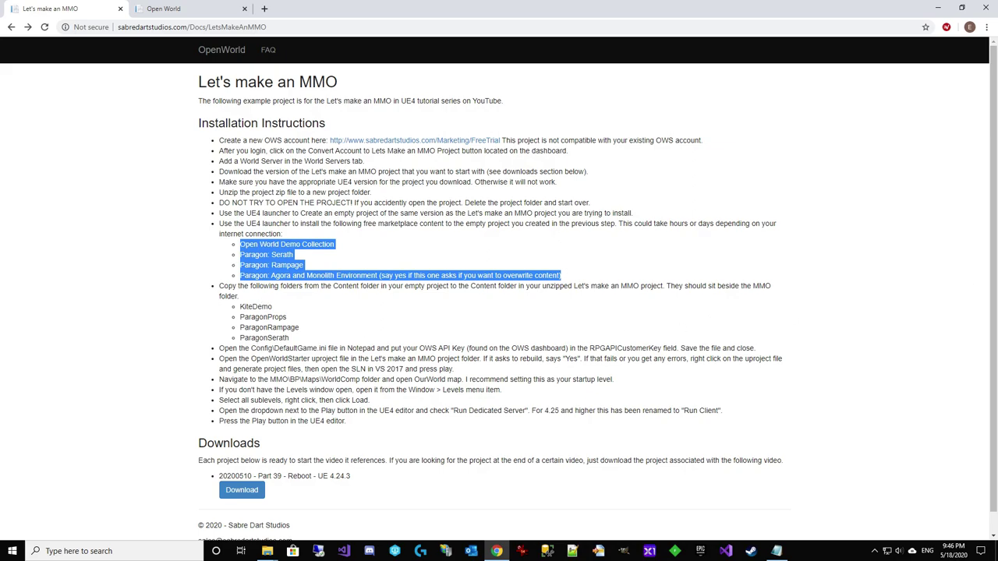
key(super+e)
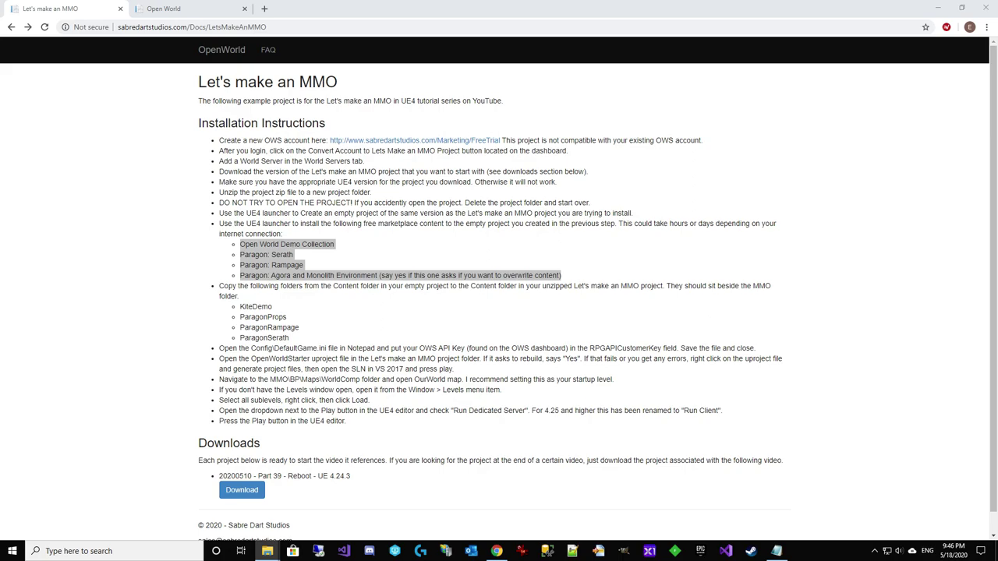
Move the AllContent424 window to the left and open its Content folder
drag(403, 89, 288, 96)
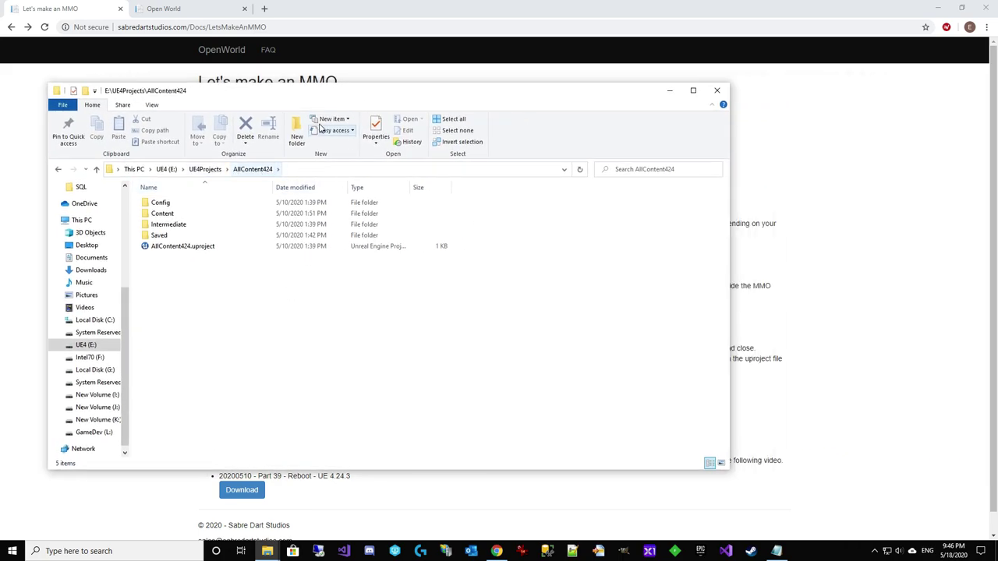
drag(325, 90, 302, 67)
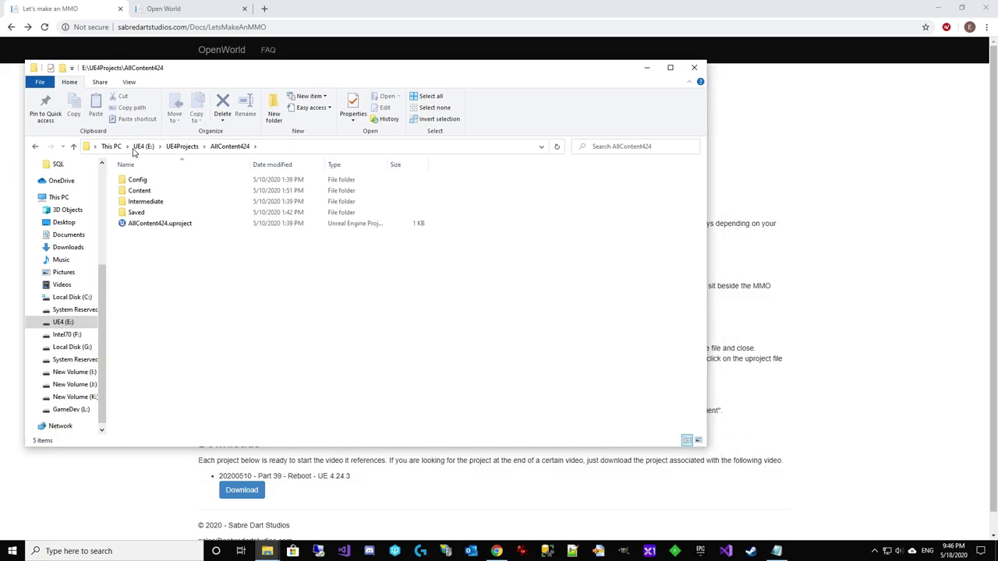
double_click(140, 190)
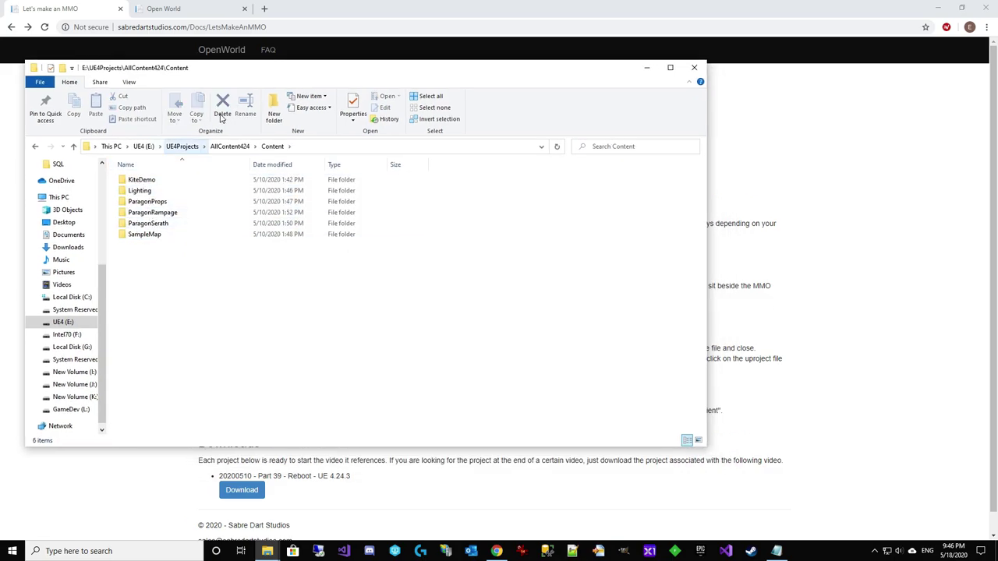
Place that window top-left, then open the LetsMakeAndMMOPart39 Content folder beside it
drag(266, 77, 679, 110)
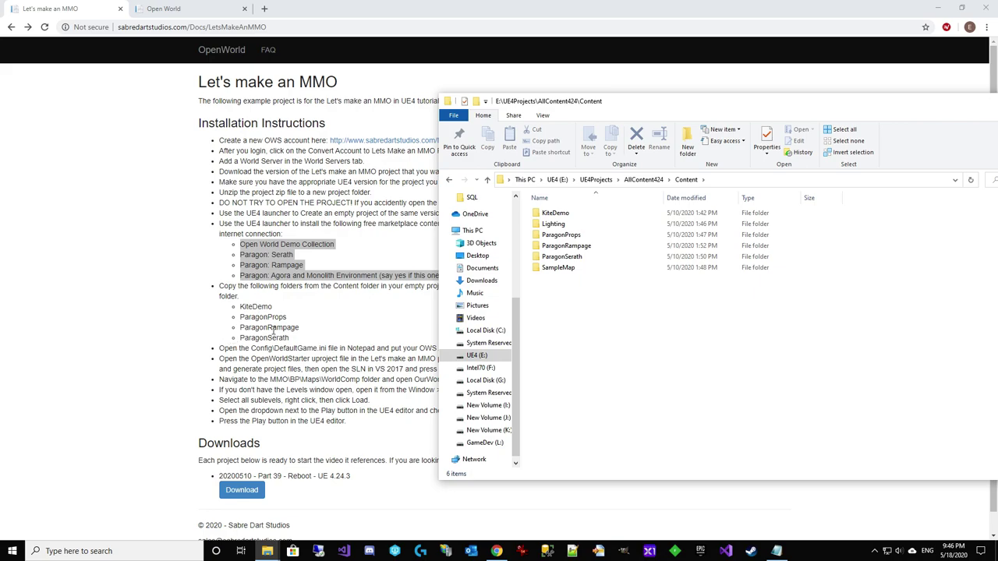
drag(651, 101, 222, 18)
mouse_move(268, 551)
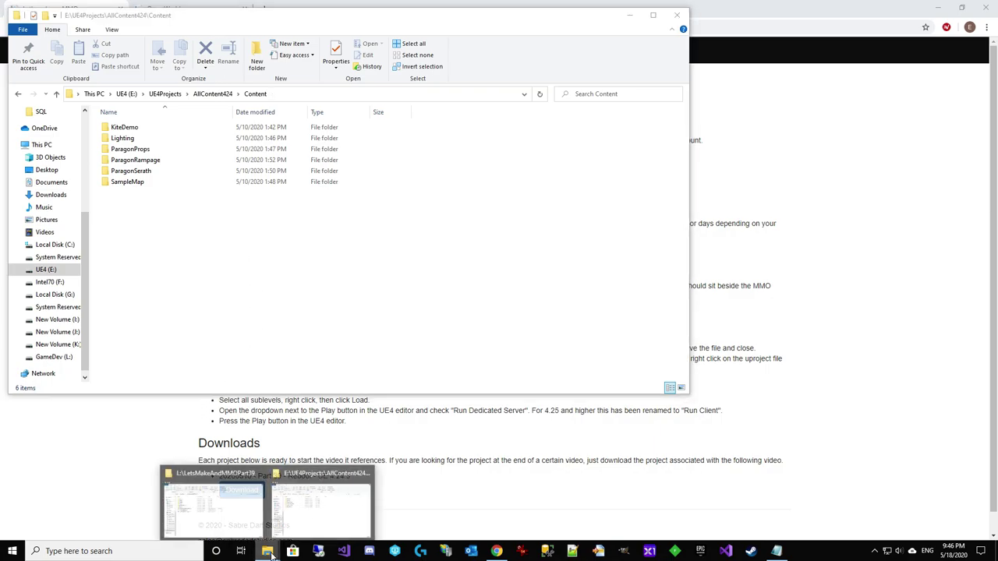
click(321, 514)
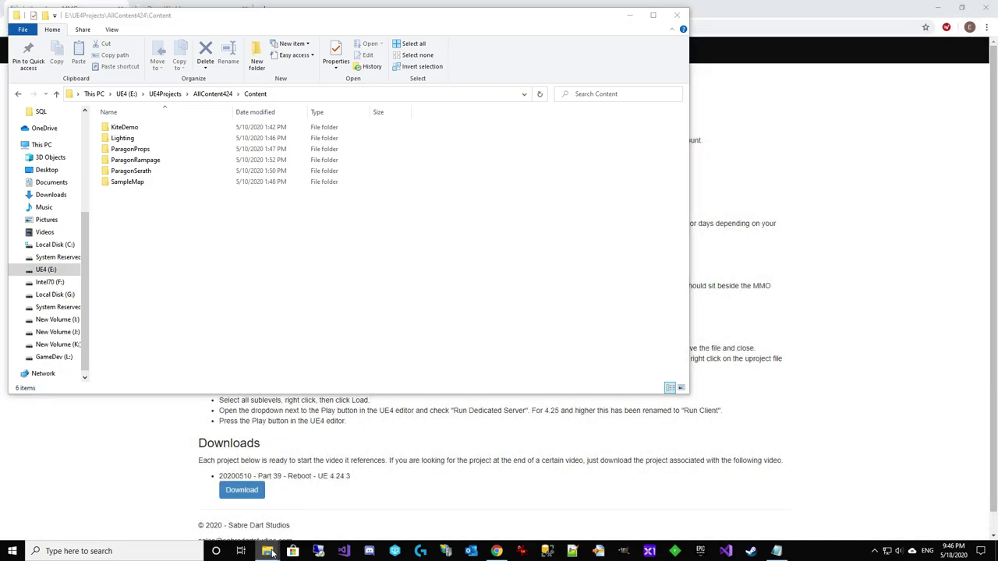
click(208, 521)
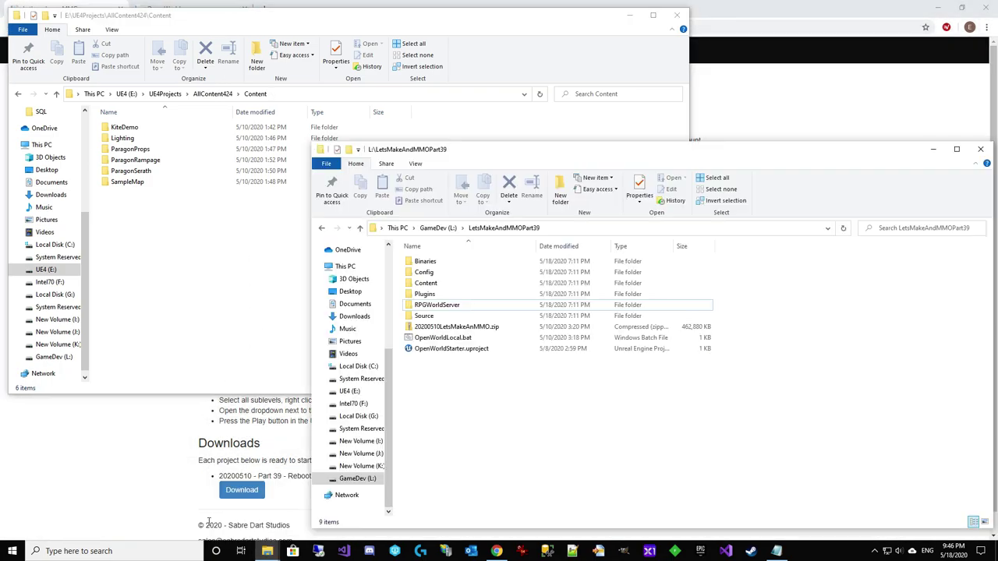
double_click(439, 284)
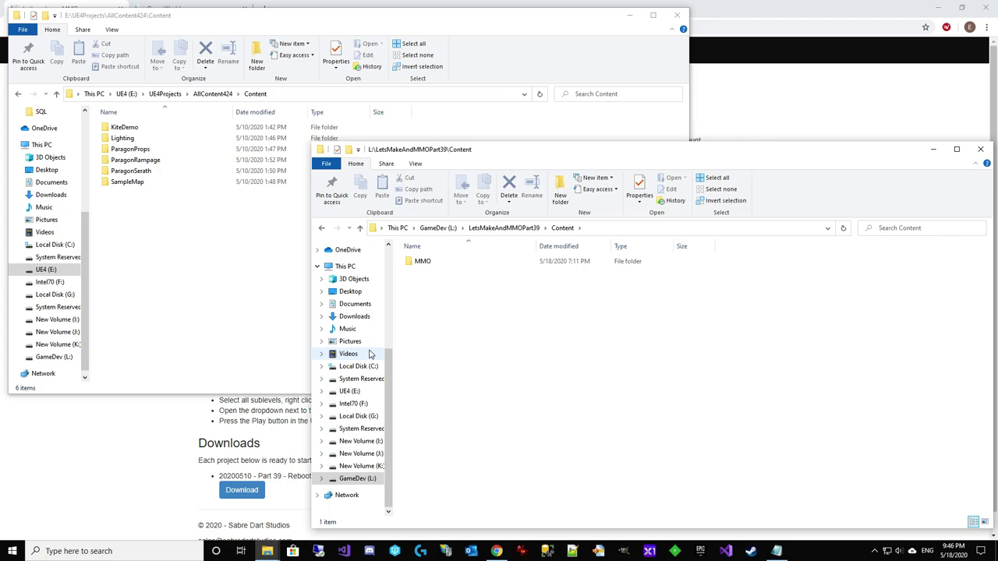
Copy KiteDemo, ParagonProps, ParagonRampage and ParagonSerath from the AllContent424 Content folder
click(160, 243)
click(151, 131)
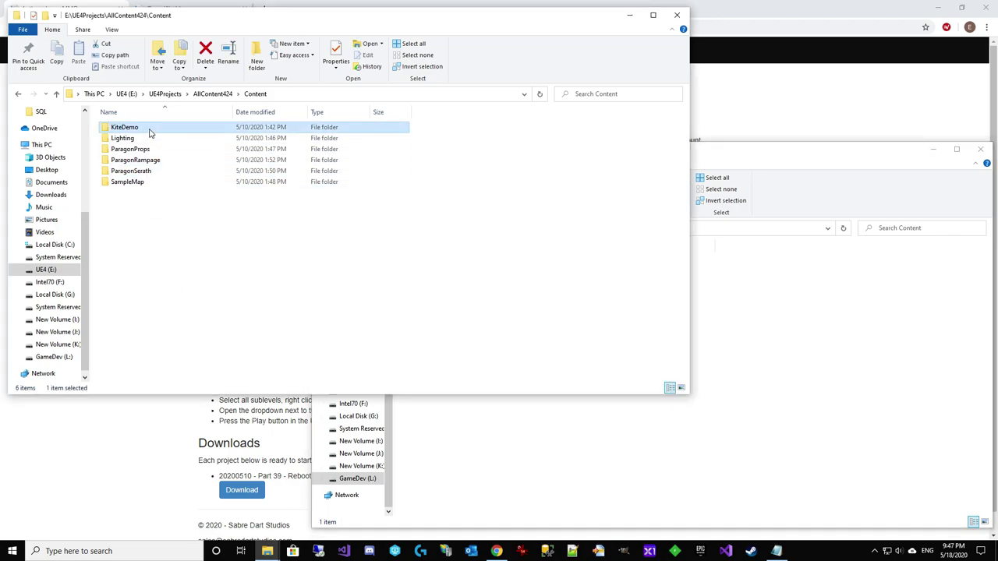
ctrl+click(151, 149)
ctrl+click(152, 159)
ctrl+click(152, 171)
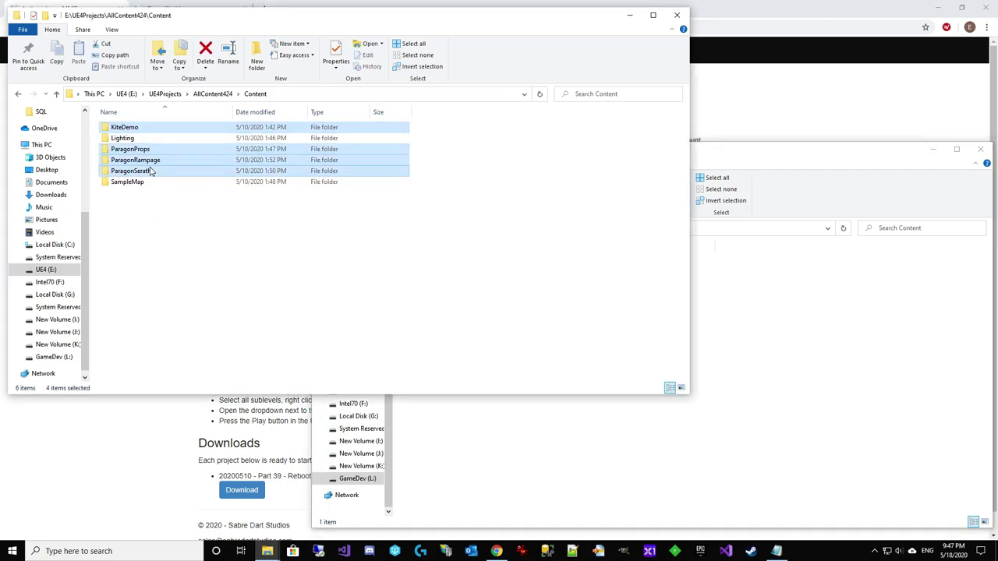
right_click(152, 171)
click(191, 362)
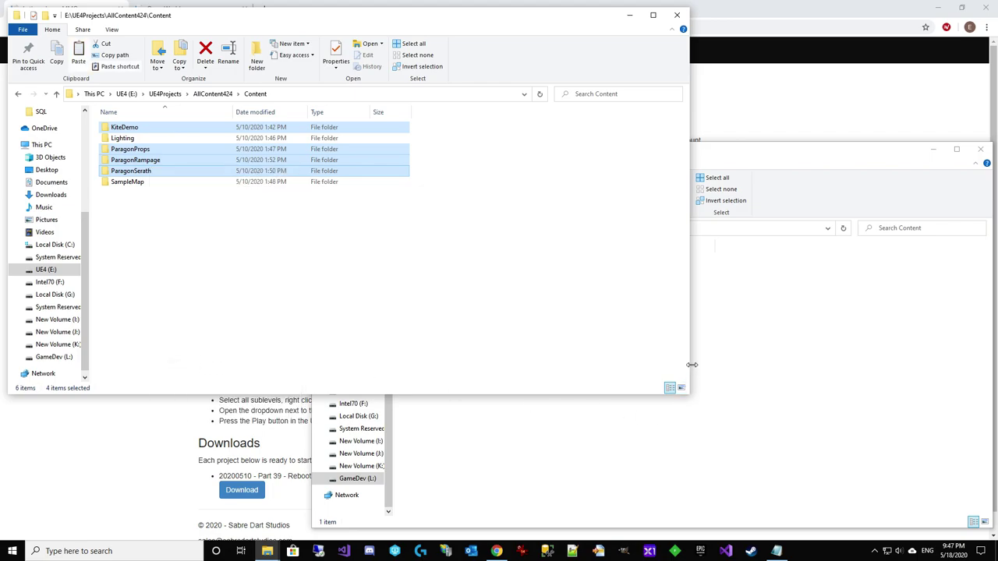
Paste the four folders into the project's Content folder, then return to LetsMakeAndMMOPart39
right_click(756, 345)
click(780, 223)
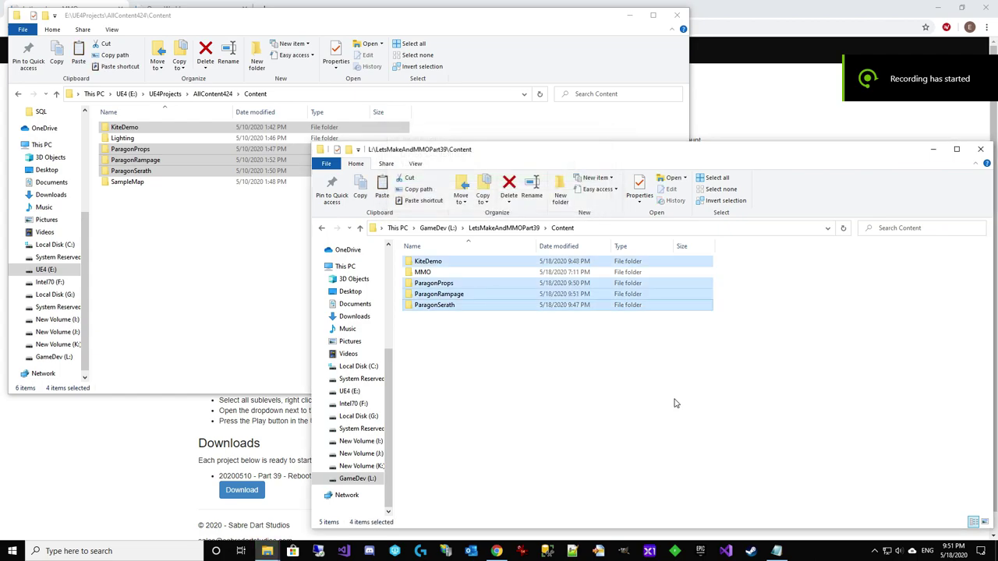
click(614, 404)
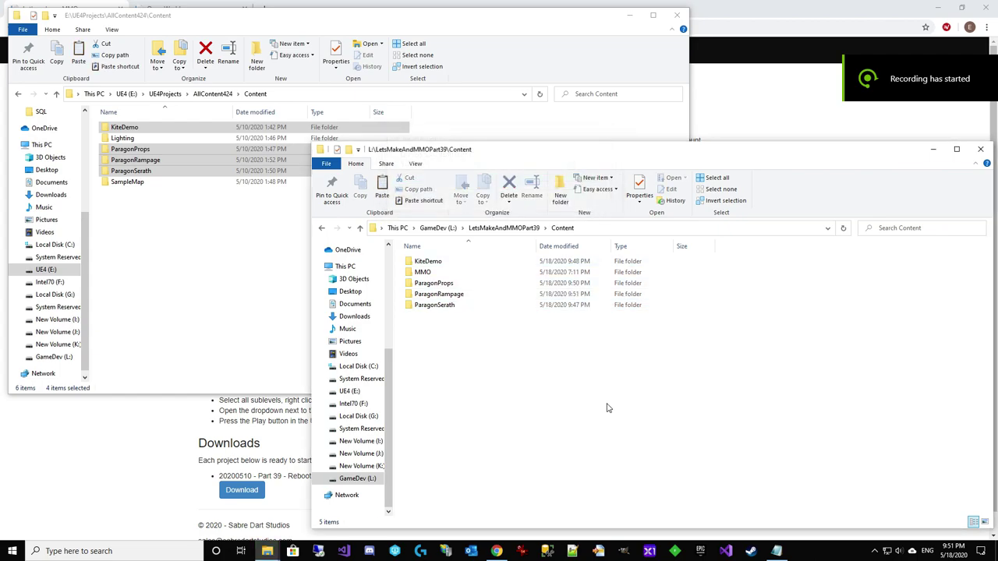
click(528, 232)
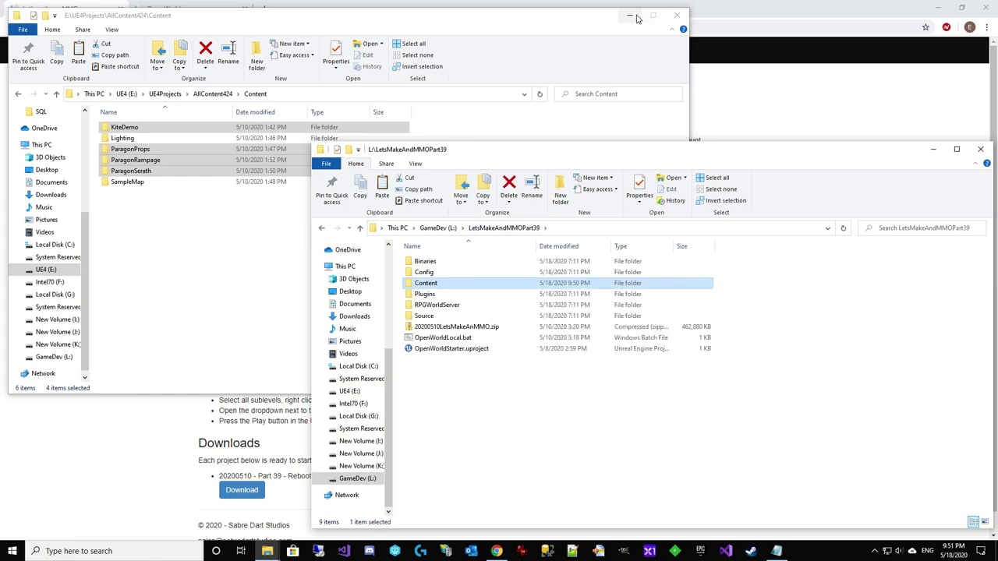
Close the AllContent424 window, read the DefaultGame.ini installation step, then minimize Chrome
click(677, 15)
click(153, 254)
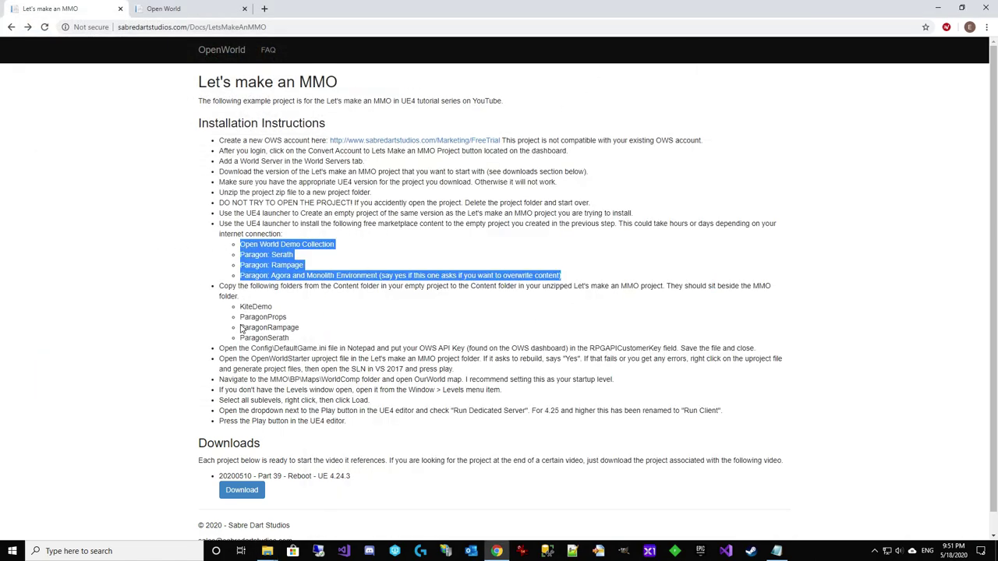
drag(219, 348, 322, 348)
click(273, 348)
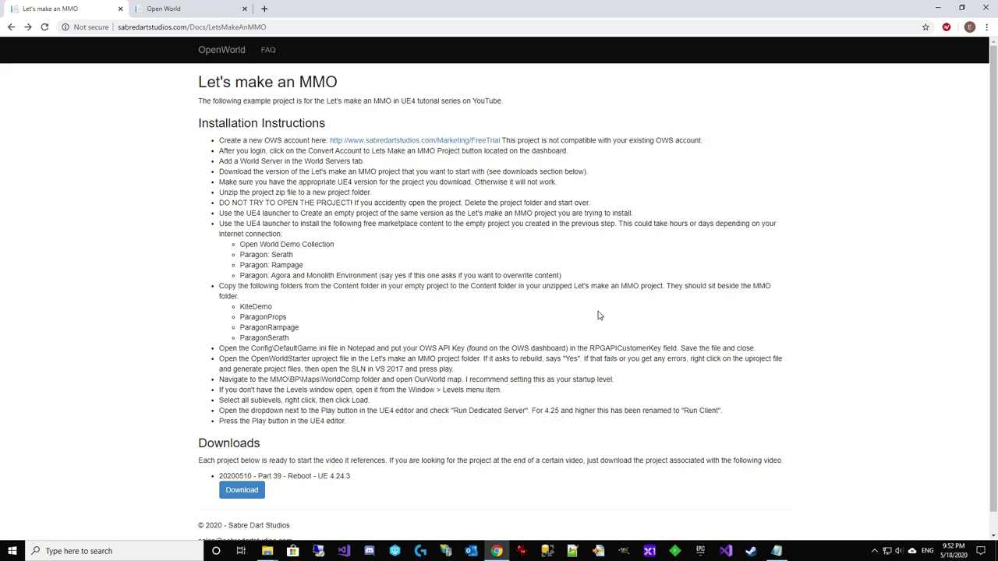
click(935, 8)
Open OpenWorldStarter.uproject from the LetsMakeAndMMOPart39 folder in Unreal Editor 4.24.3
click(538, 454)
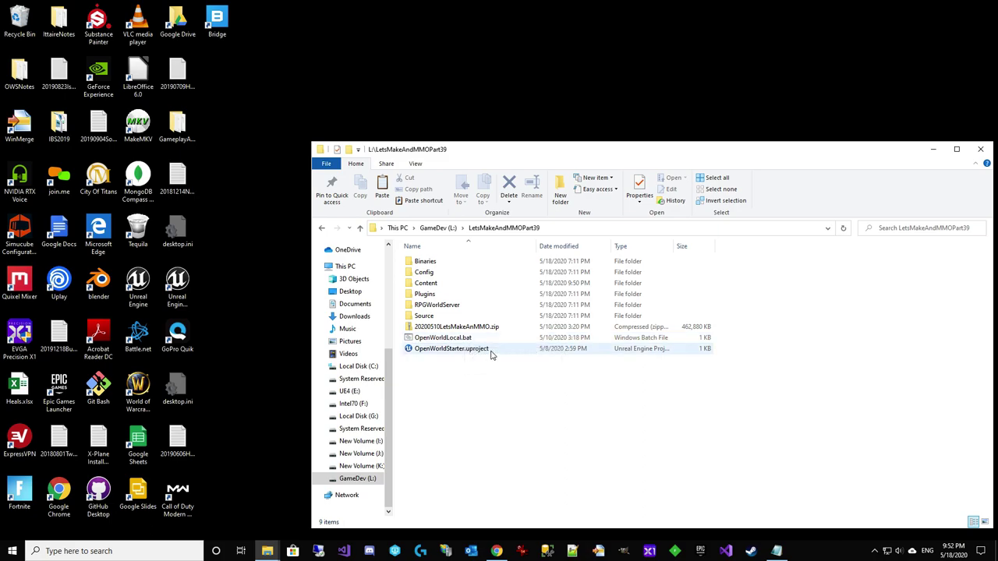
double_click(491, 351)
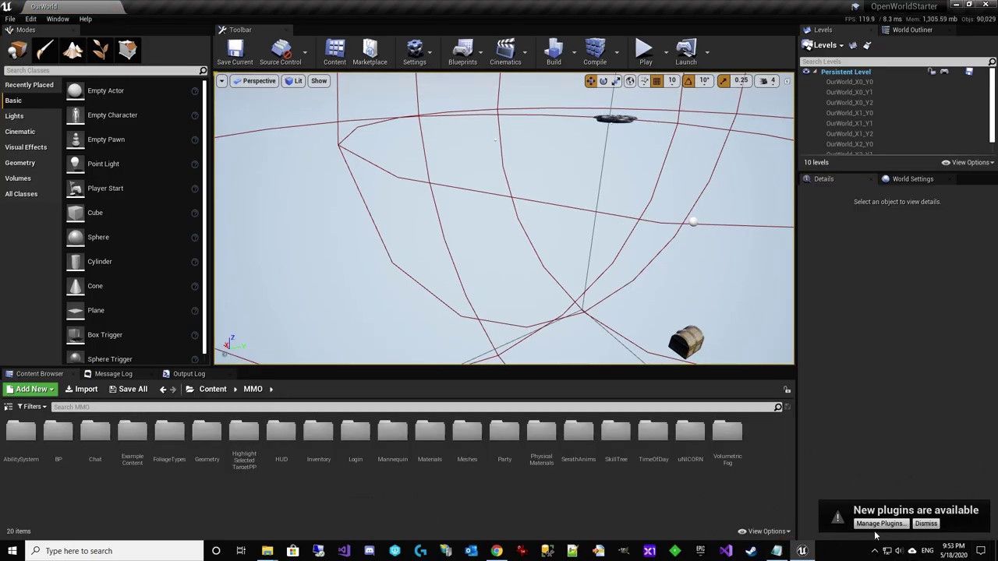
Show the Content Browser folder tree and enable Run Dedicated Server in the Play options
click(8, 407)
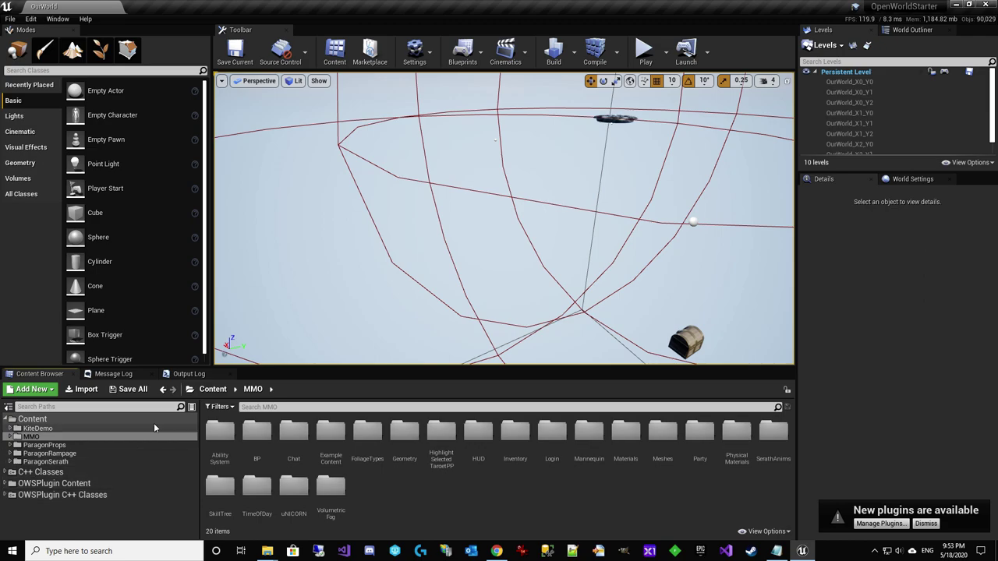
click(58, 19)
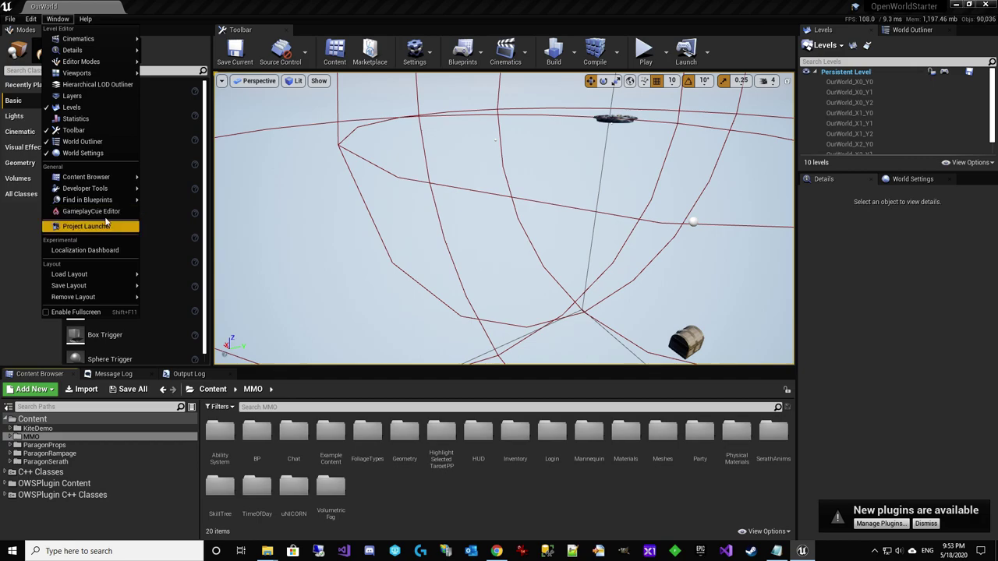
mouse_move(105, 193)
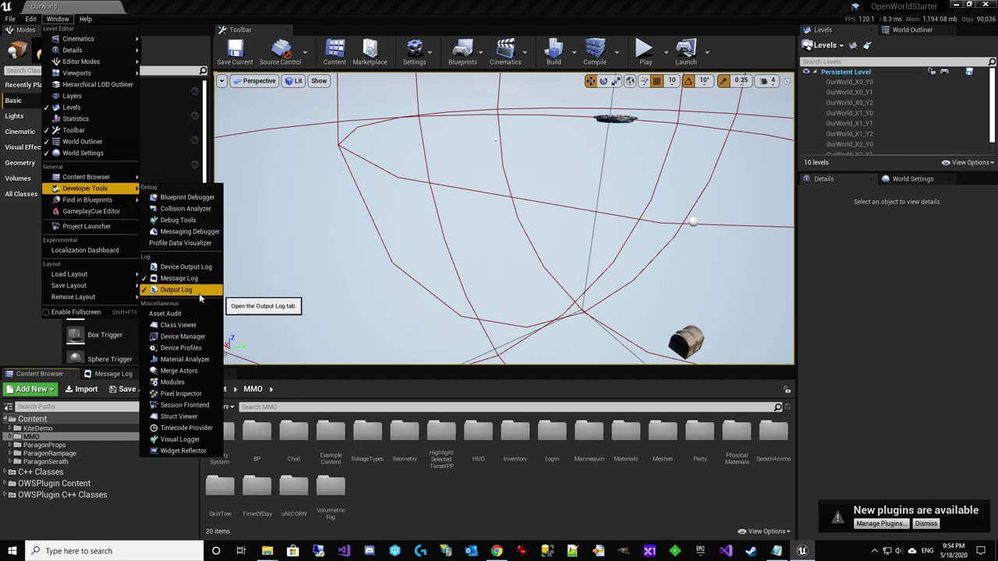
click(510, 518)
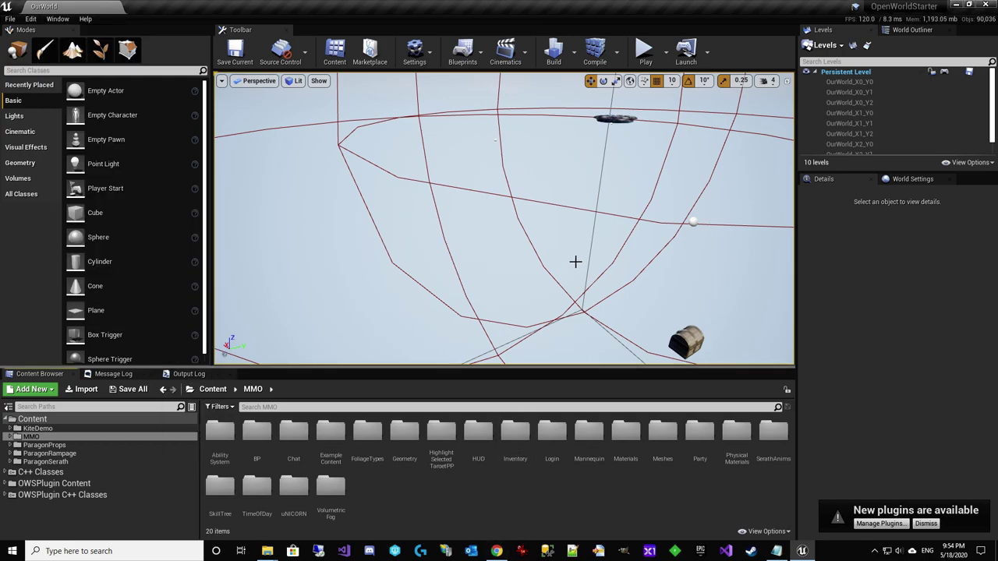
click(666, 53)
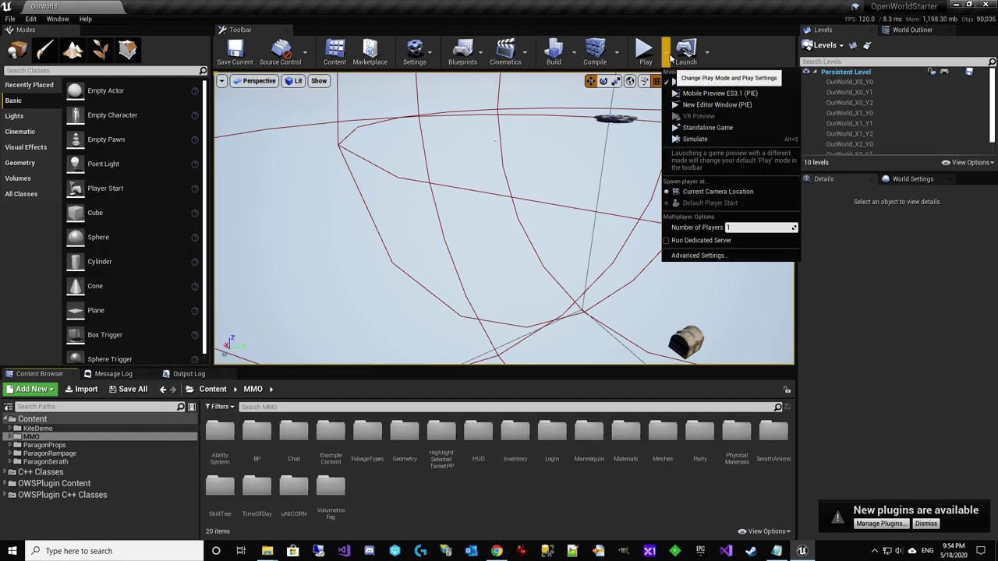
click(668, 241)
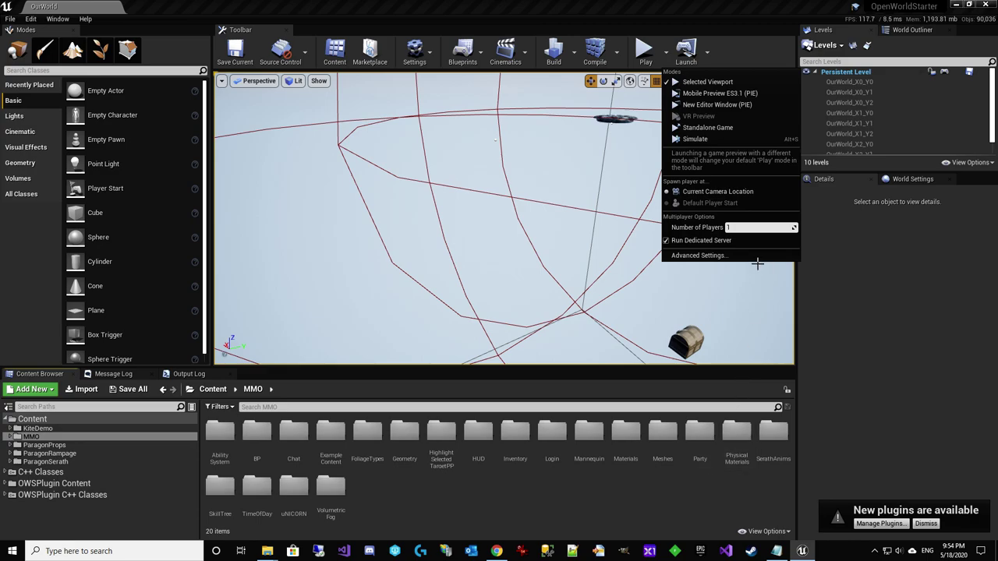
Select all nine OurWorld sublevels in the Levels panel and load them
click(653, 486)
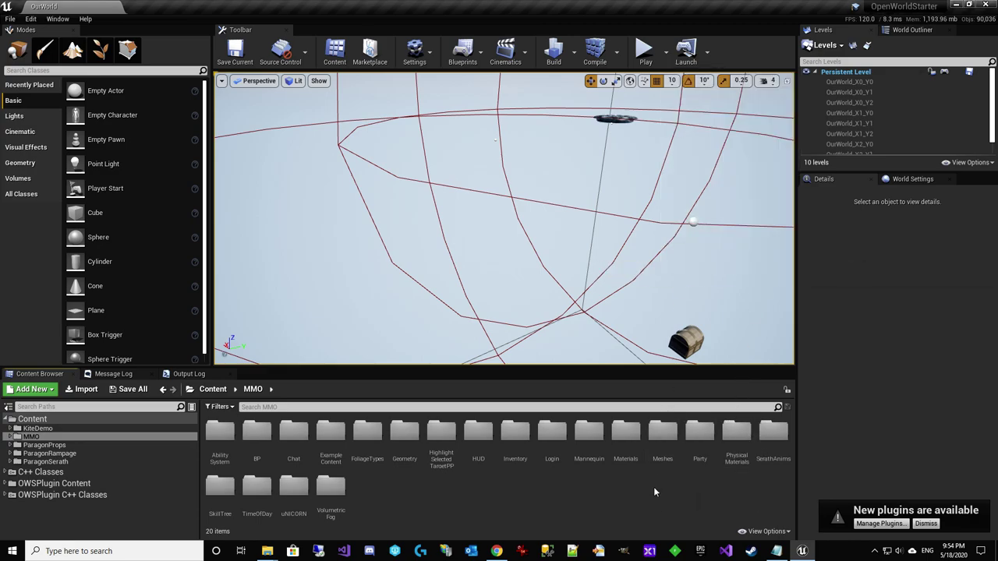
click(884, 83)
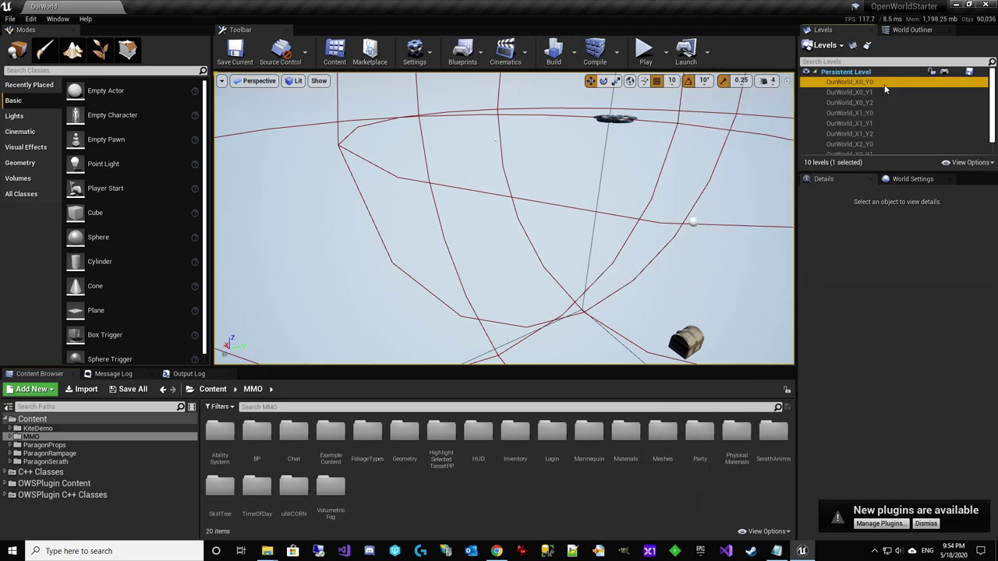
scroll(884, 84, down, 1)
shift+click(873, 148)
right_click(875, 150)
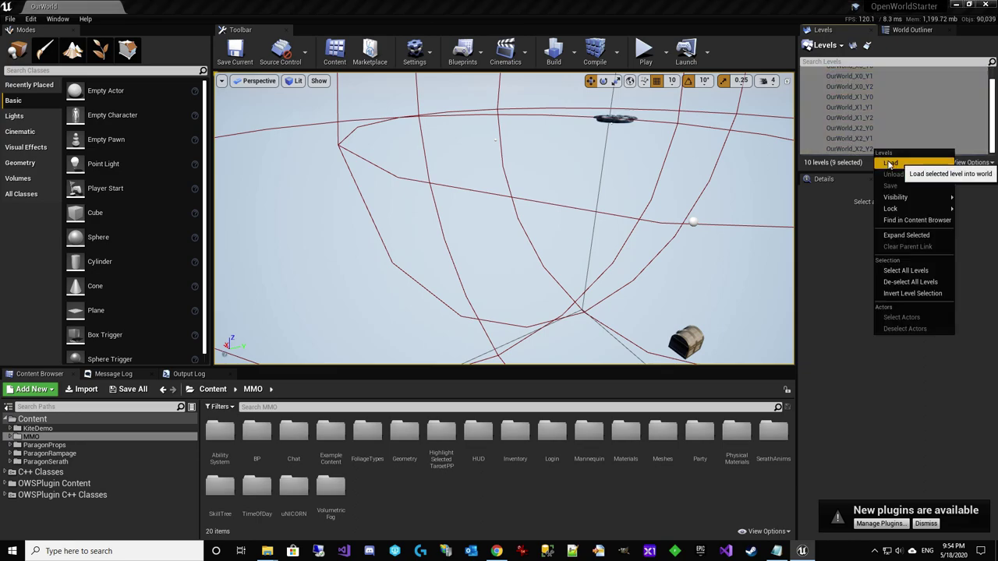
click(889, 164)
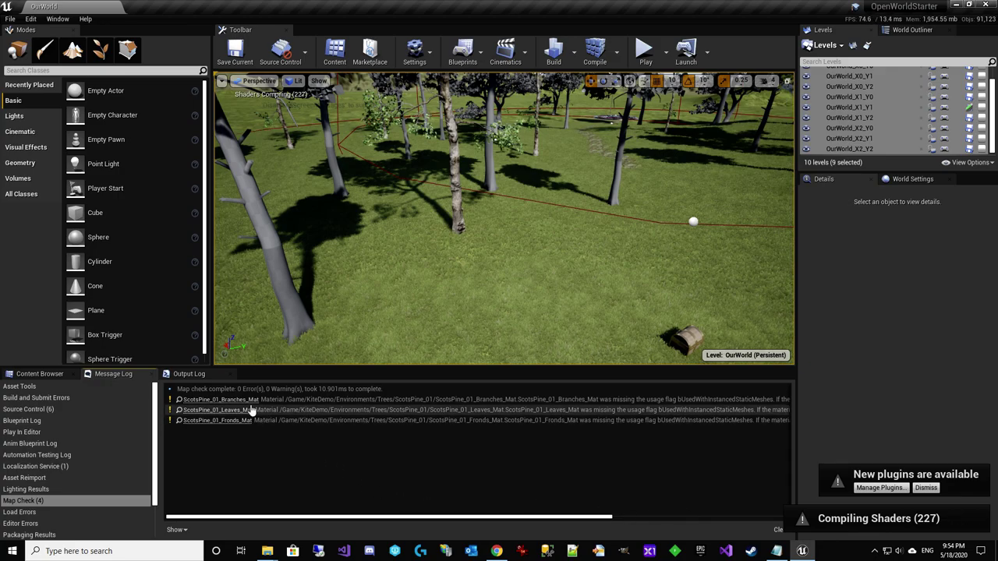
click(52, 374)
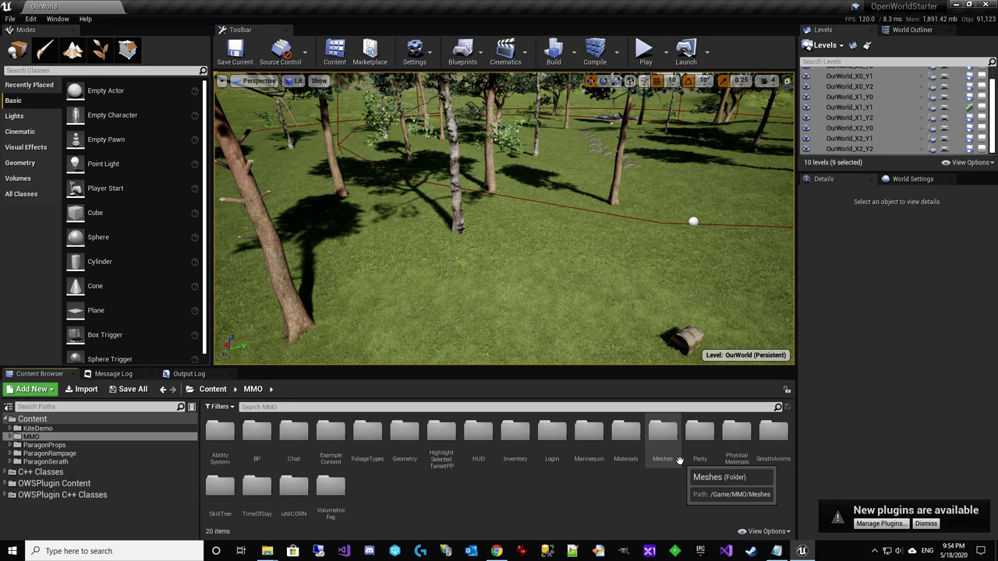
Dismiss the plugins notice and clear the Output Log, checking the Message Log and play options
click(928, 523)
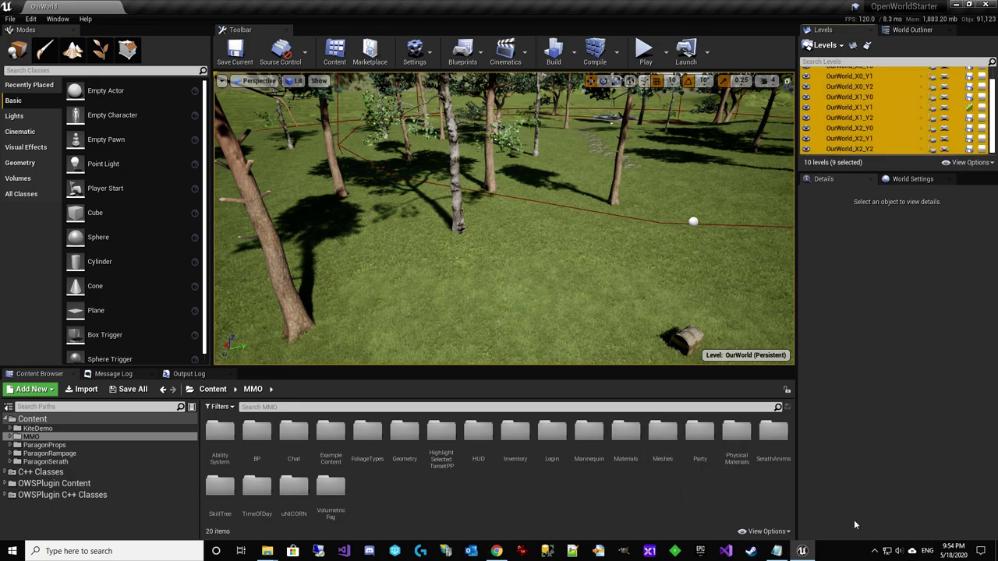
right_drag(686, 343, 413, 330)
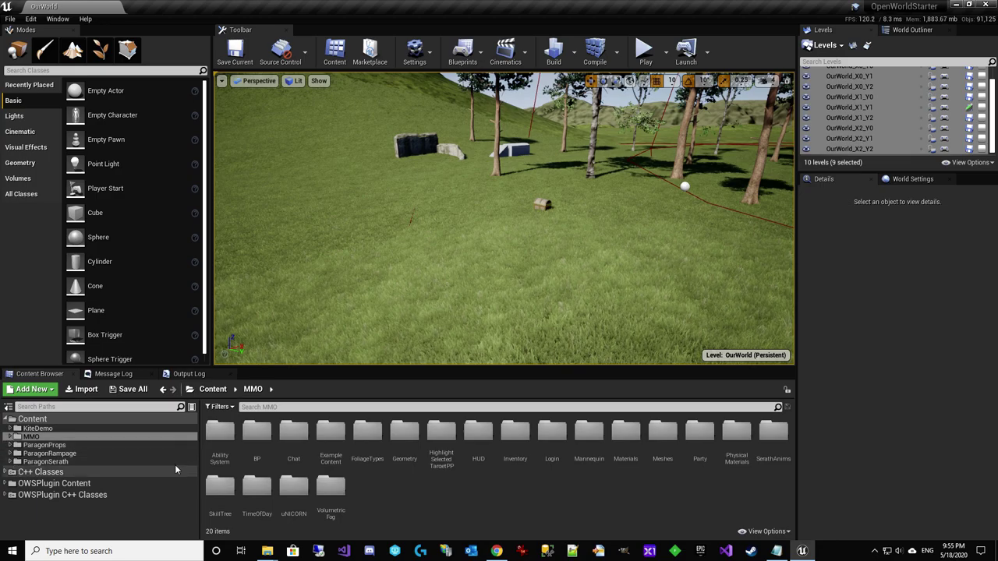
click(189, 374)
right_click(177, 426)
click(196, 430)
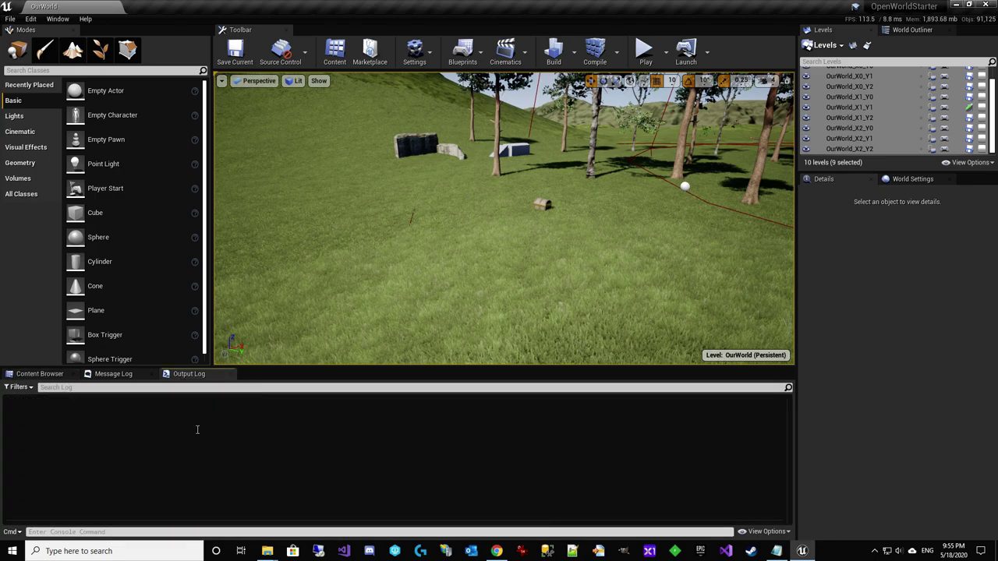
click(132, 376)
click(187, 375)
click(120, 376)
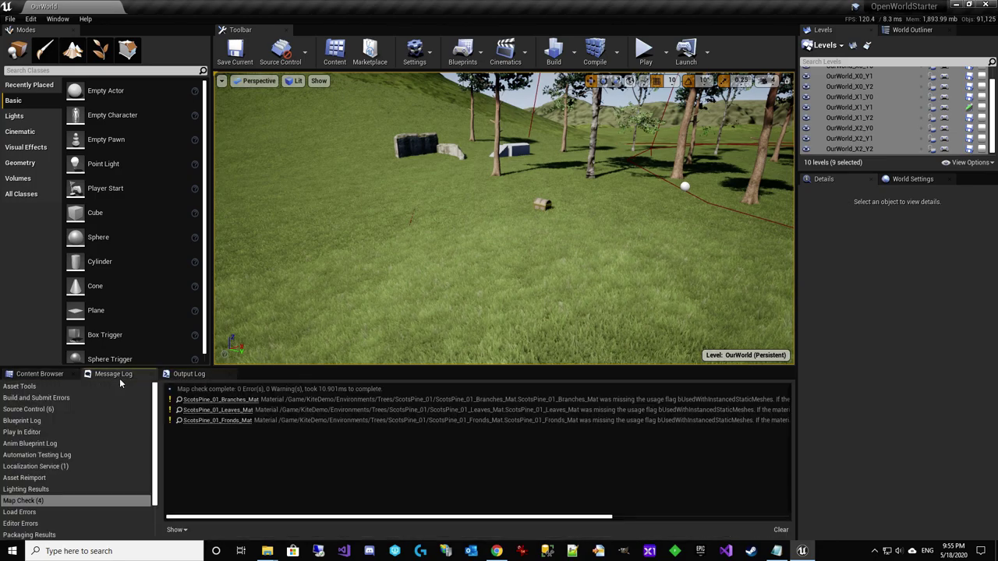
click(189, 374)
click(665, 52)
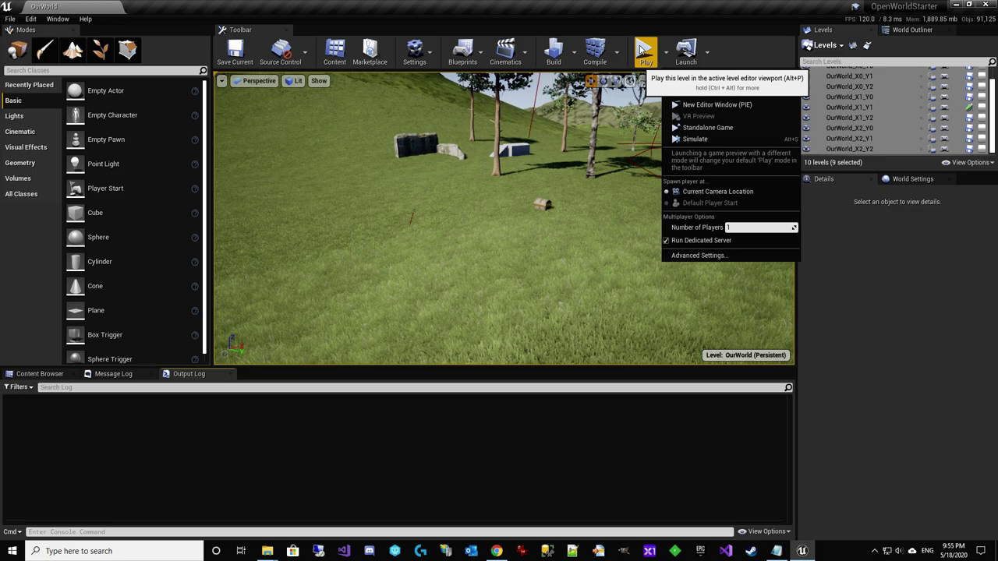
Expand MMO > BP in the Content Browser and open the _Main folder
click(41, 374)
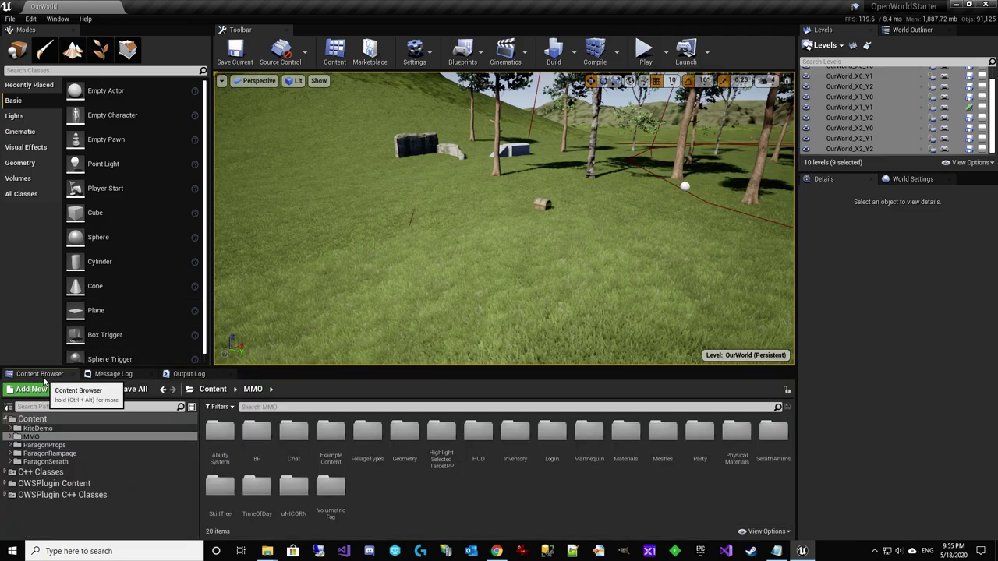
double_click(31, 436)
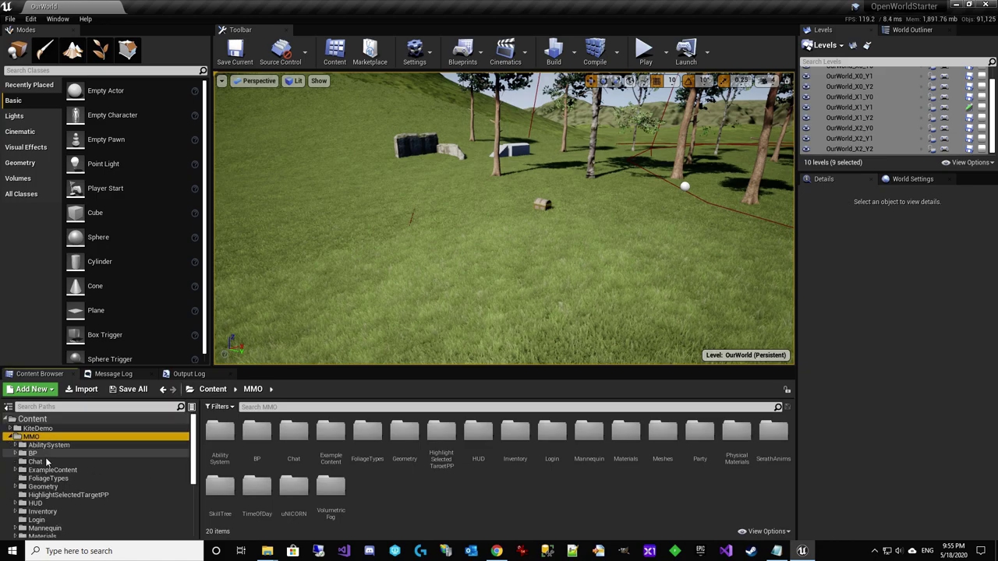
double_click(33, 453)
click(42, 461)
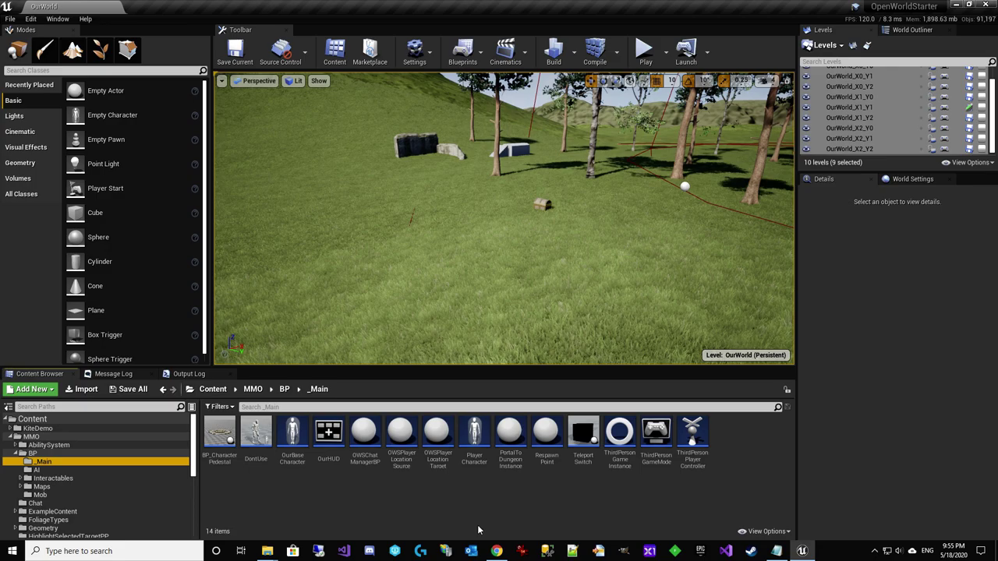
Open the ThirdPersonGameMode blueprint to review its Event Graph, then close it
double_click(656, 456)
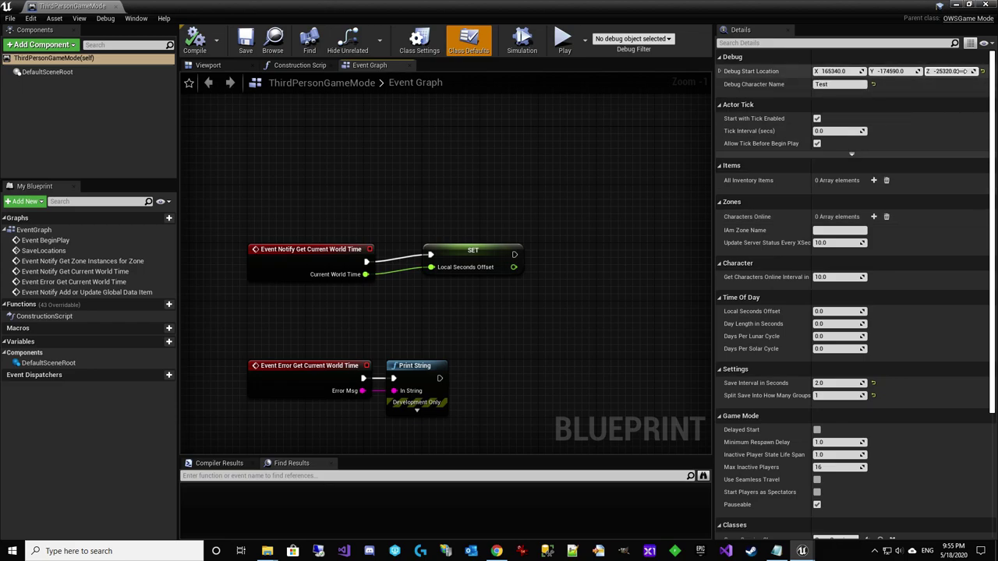
click(116, 6)
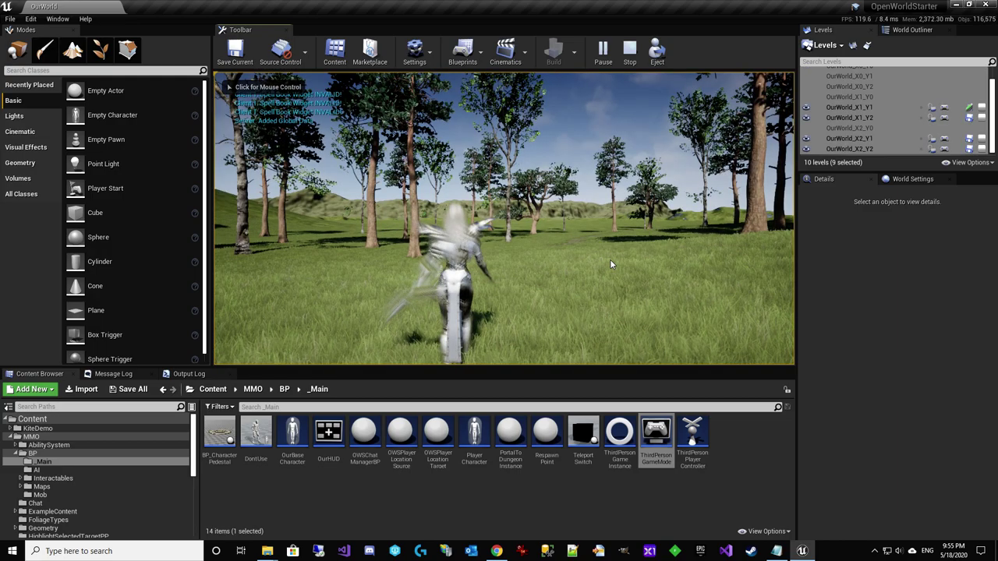
Take control of the character and run it forward through the grass toward the trees
click(610, 262)
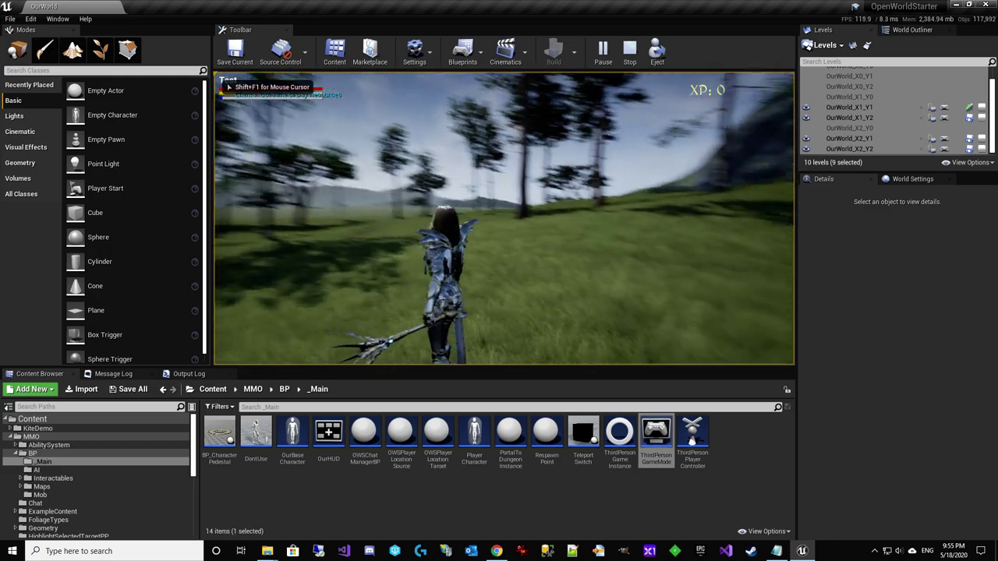
key(w)
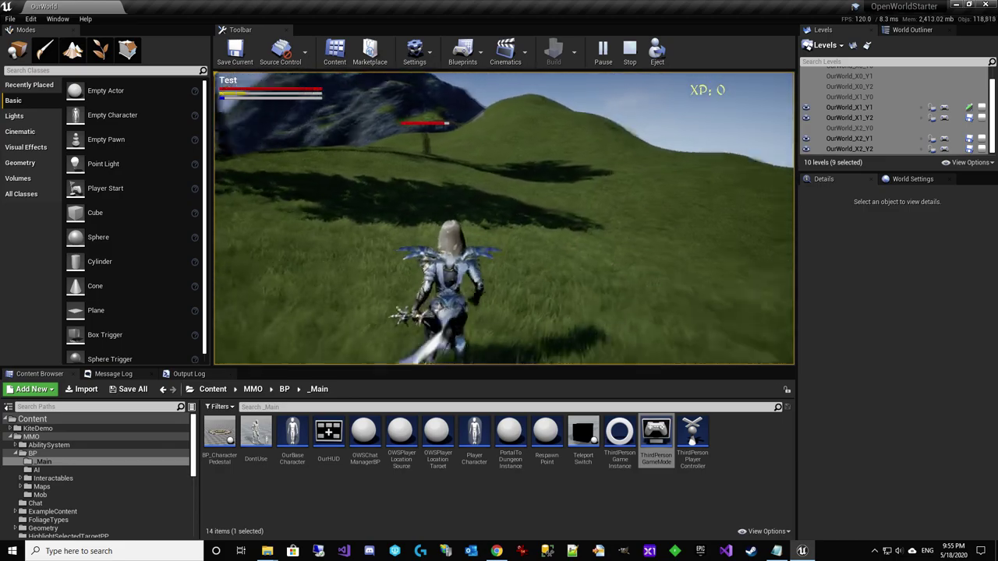
key(w)
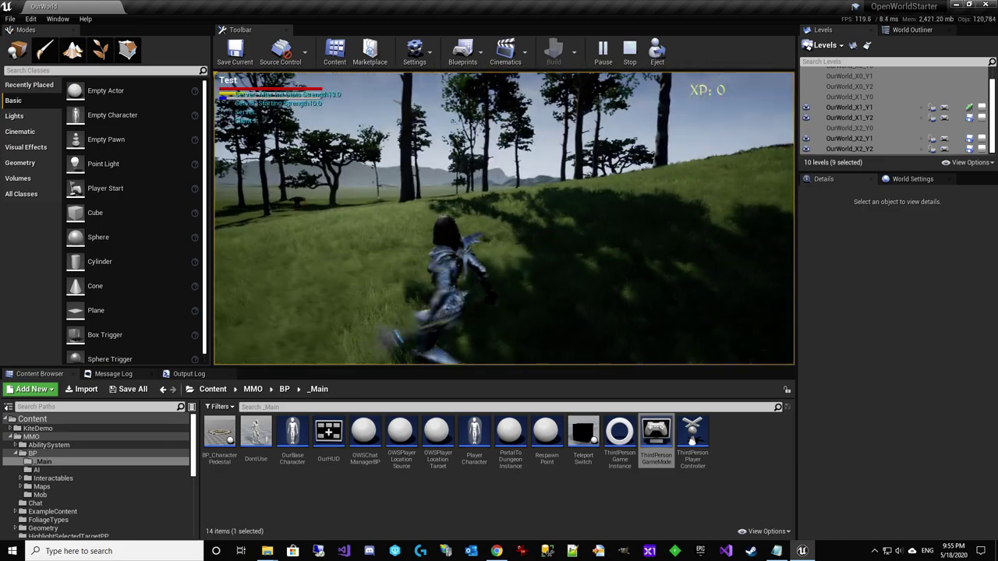
key(w)
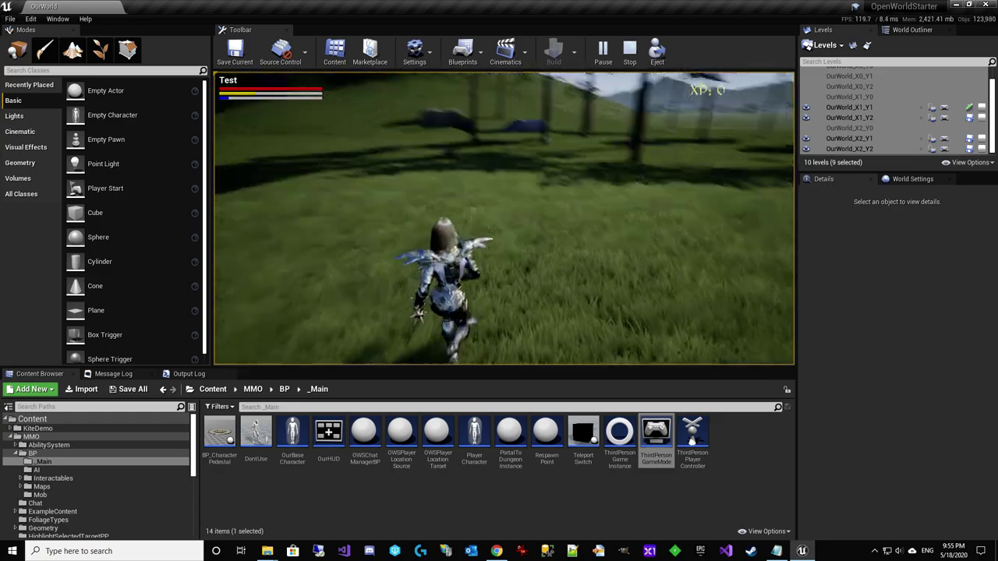
key(w)
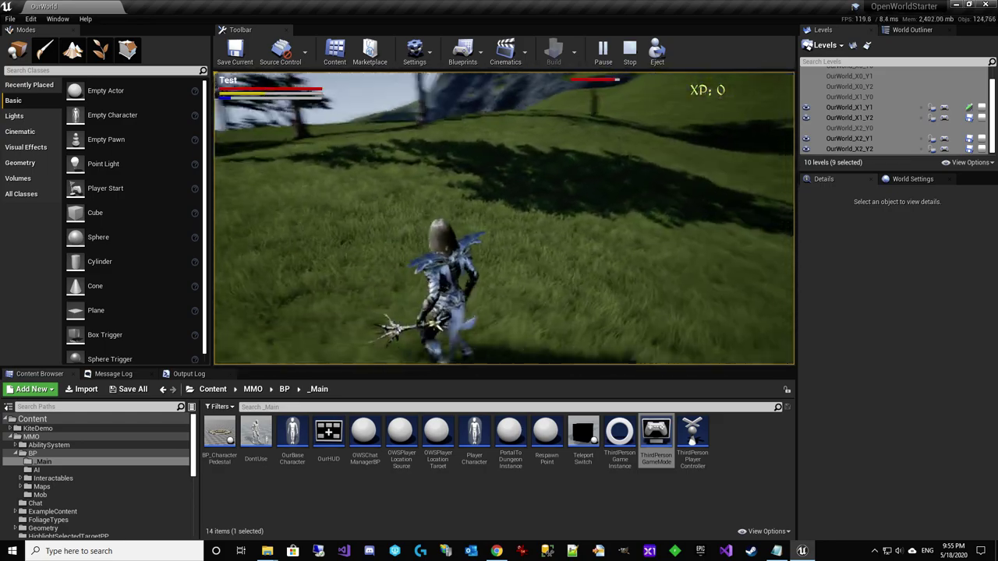
key(w)
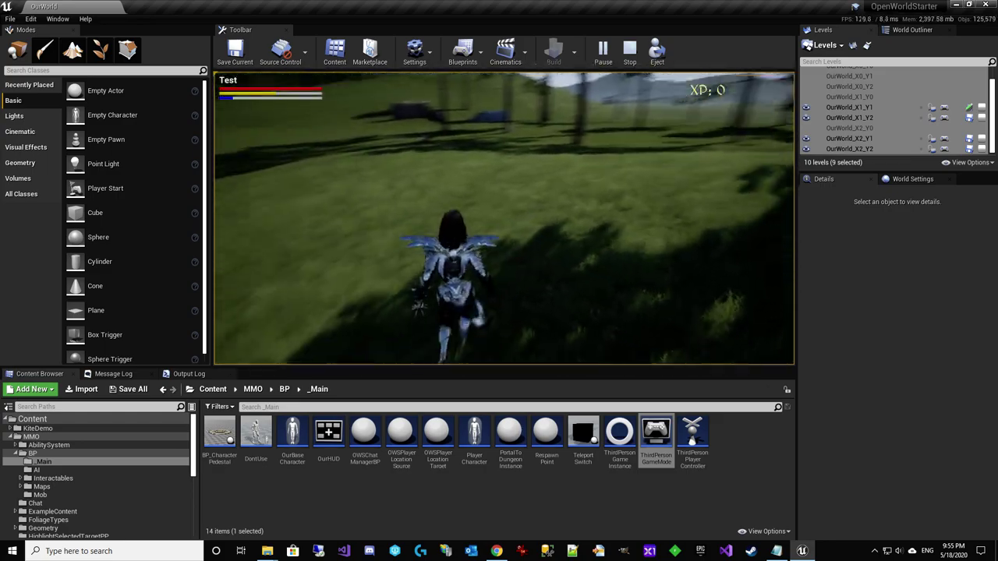
key(w)
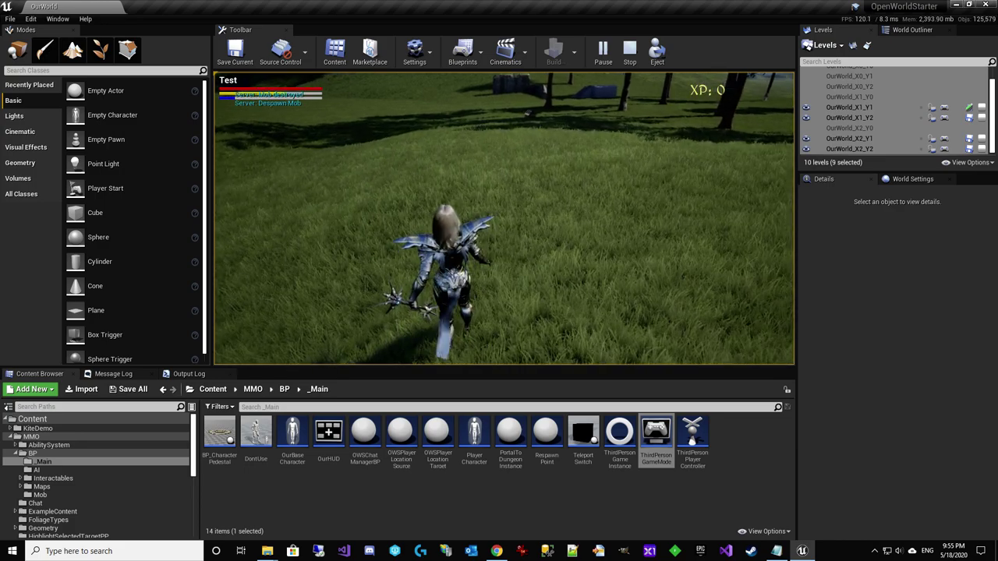
key(w)
Toggle the Skill Tree panel with K while running, then end the play session
key(k)
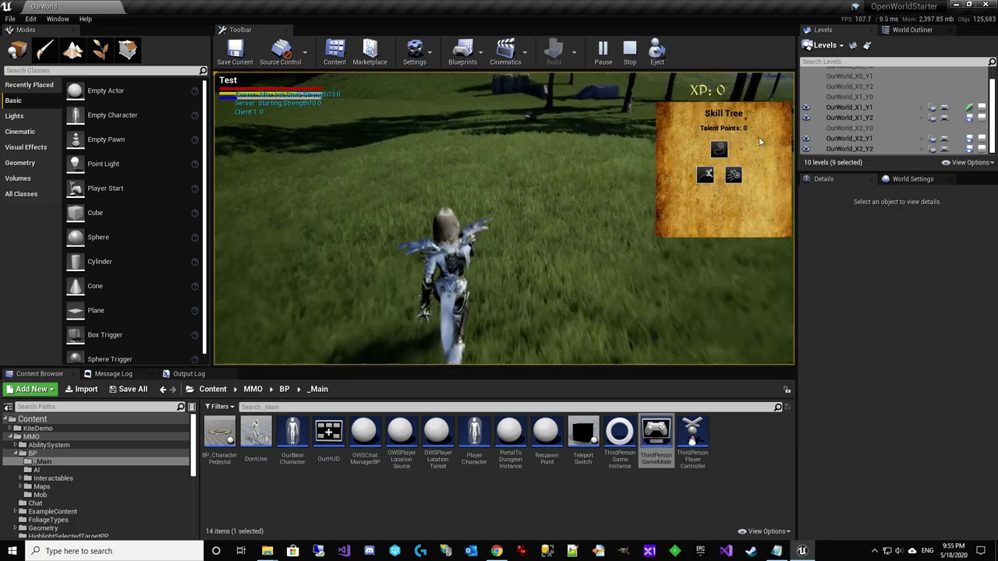
key(w)
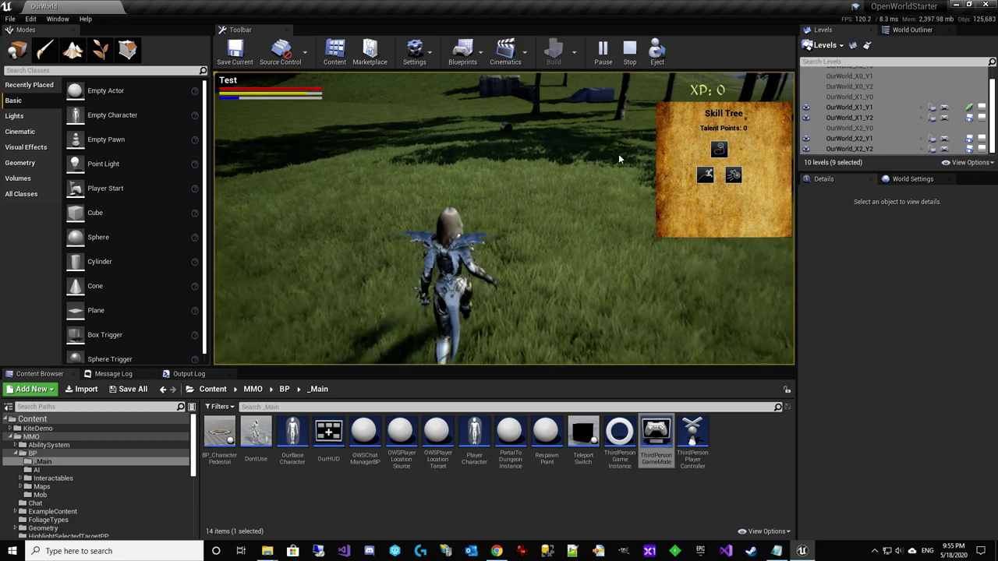
key(w)
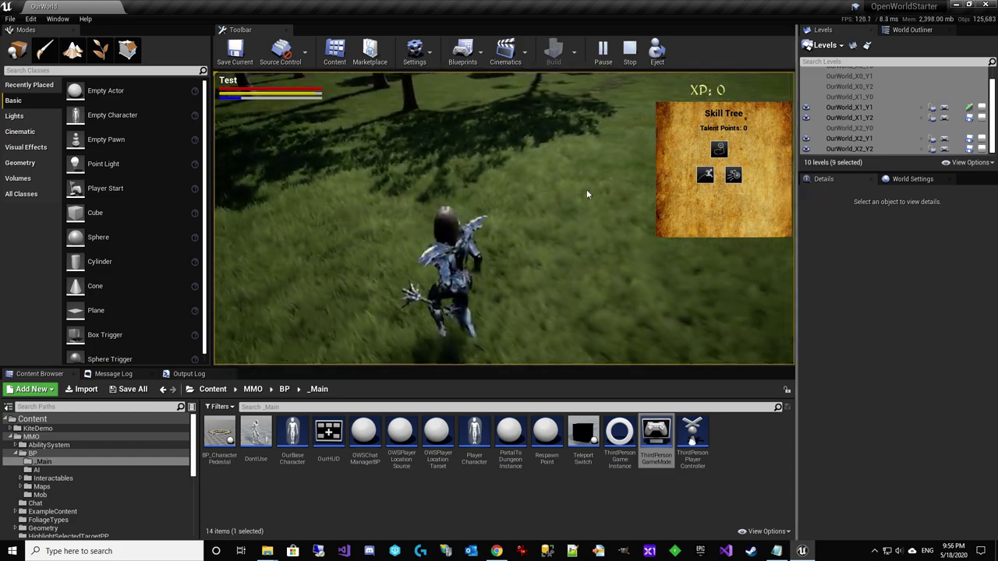
key(w)
key(k)
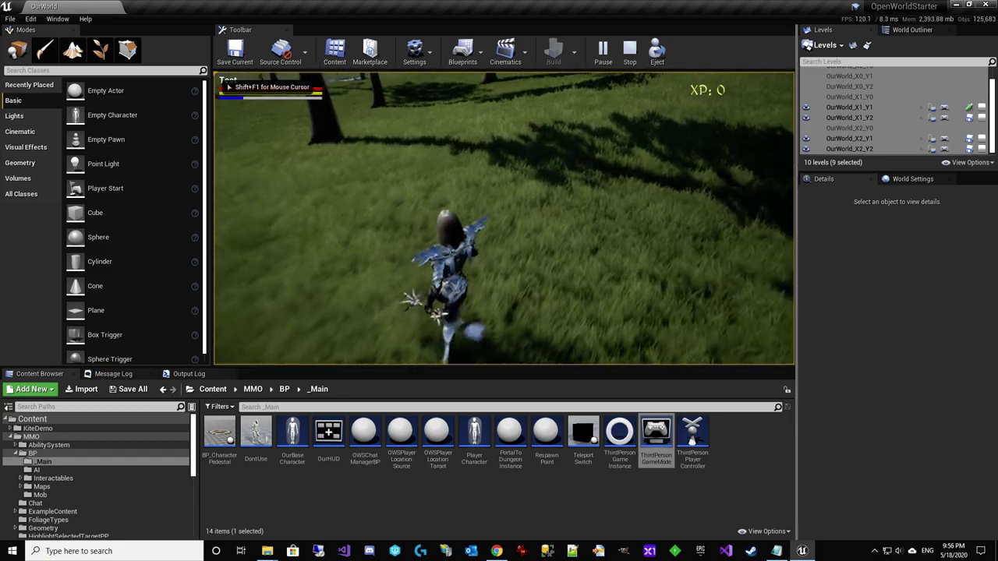
key(w)
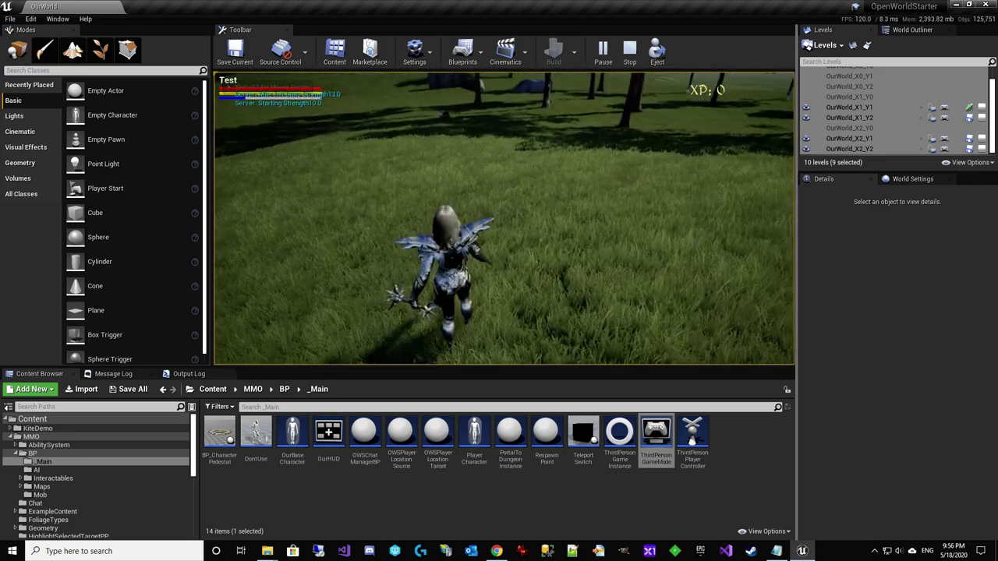
key(k)
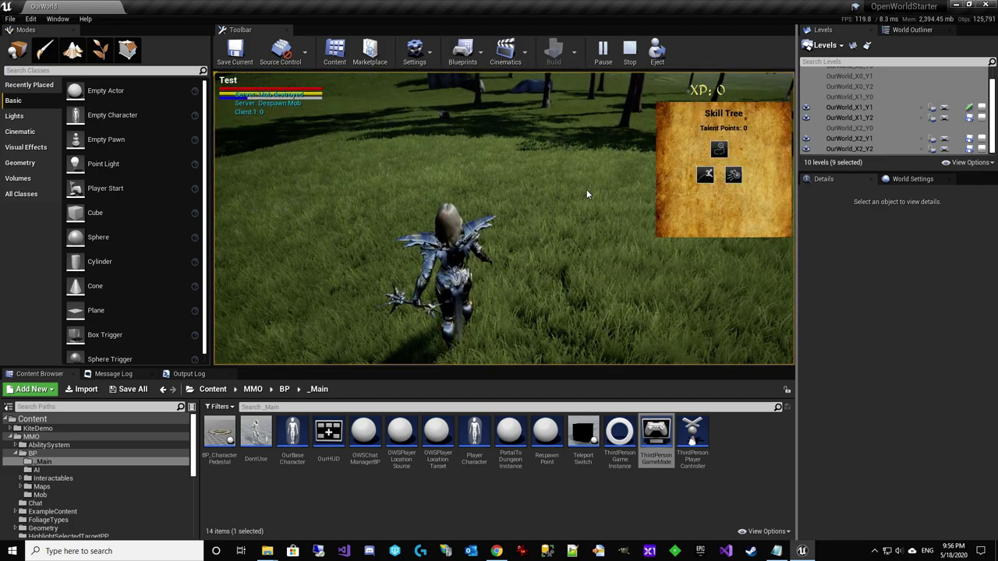
key(k)
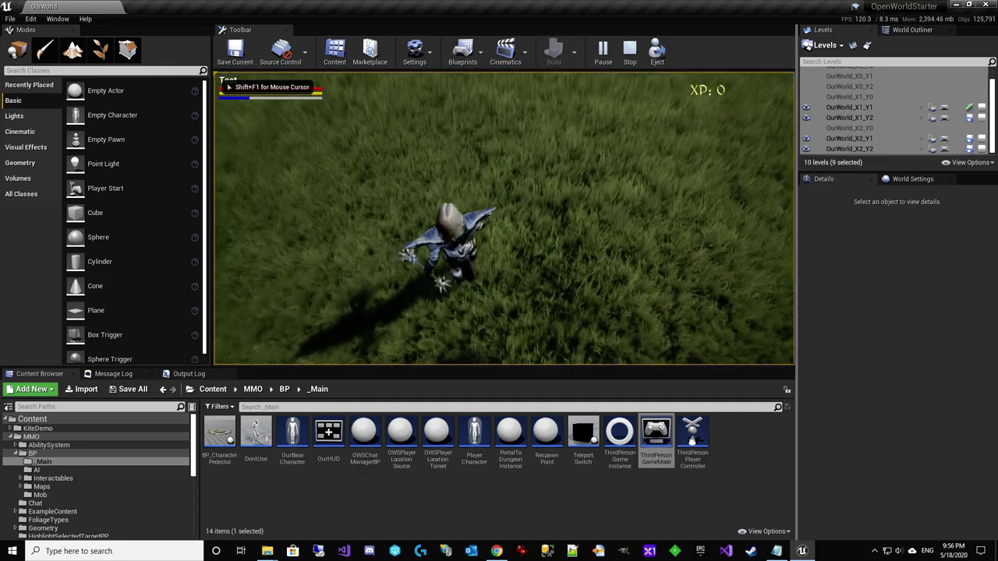
key(Escape)
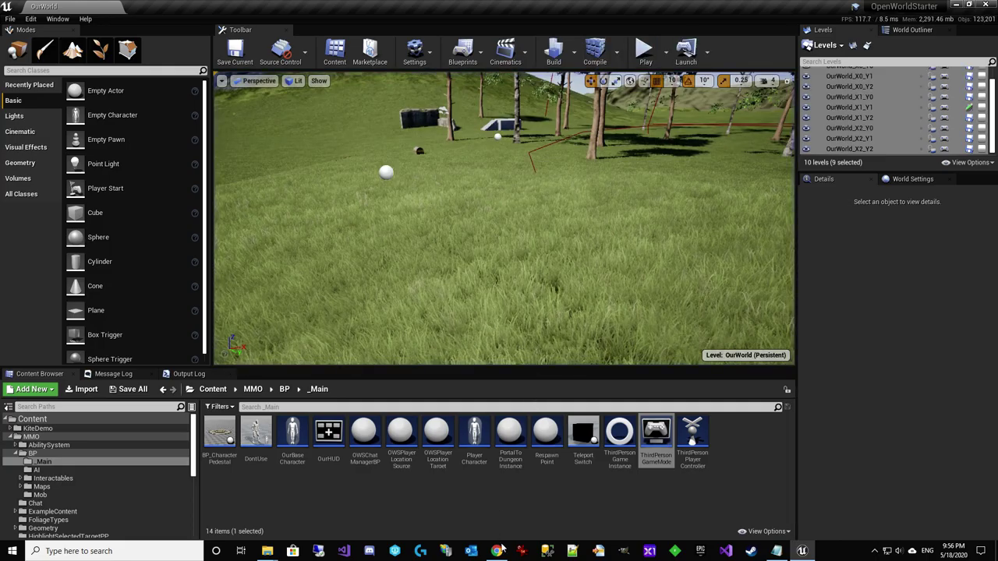
Open the Test character's edit page in the OpenWorld web admin and save its details
click(498, 551)
click(164, 8)
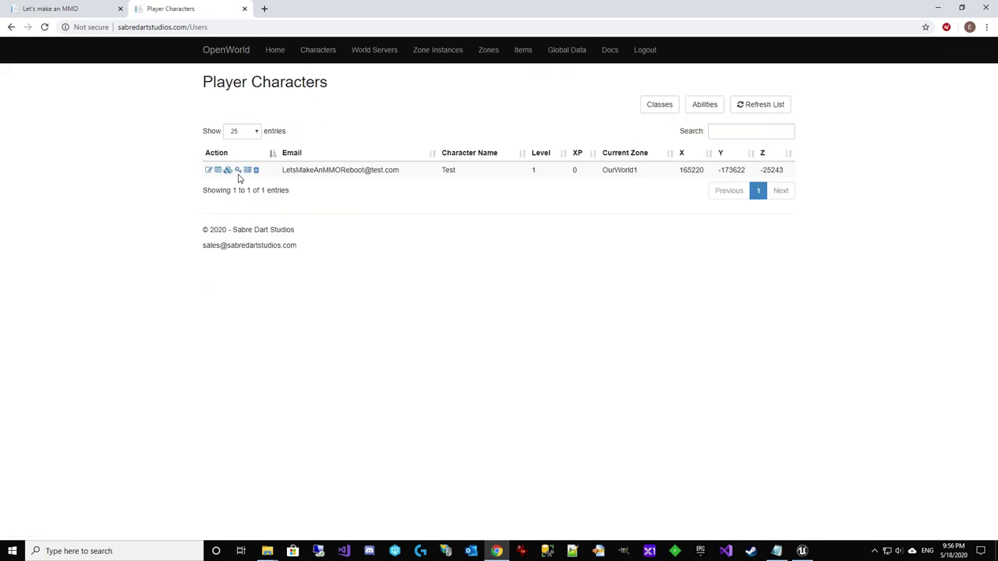
click(208, 170)
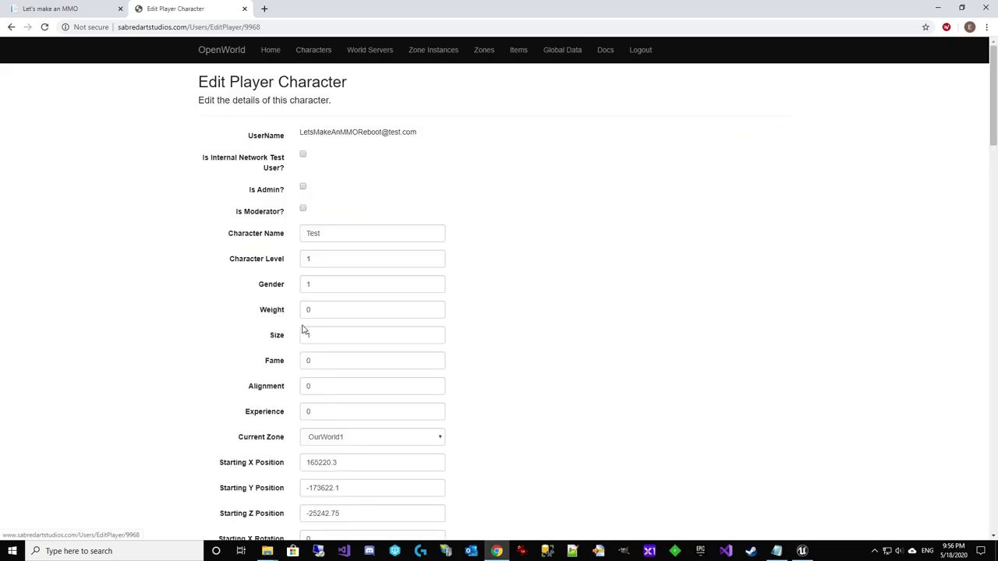
scroll(386, 256, down, 20)
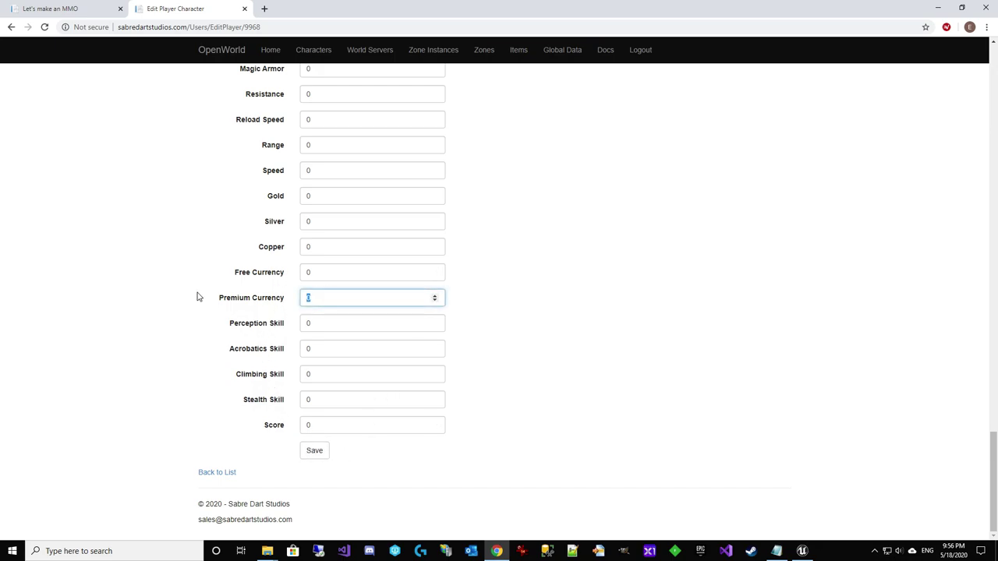
click(315, 452)
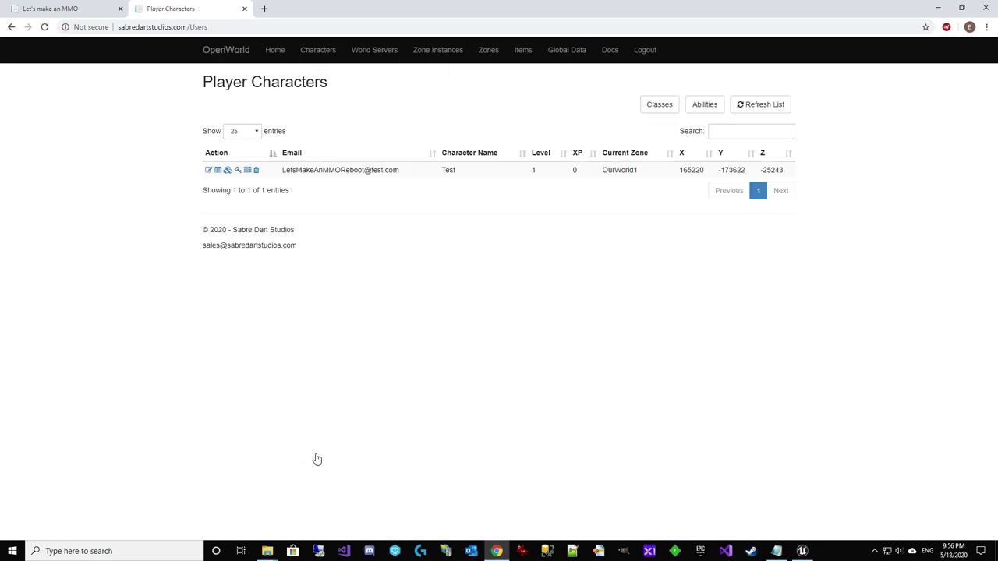
Return to Unreal, start a play-in-editor session and open the skill tree with K
click(935, 7)
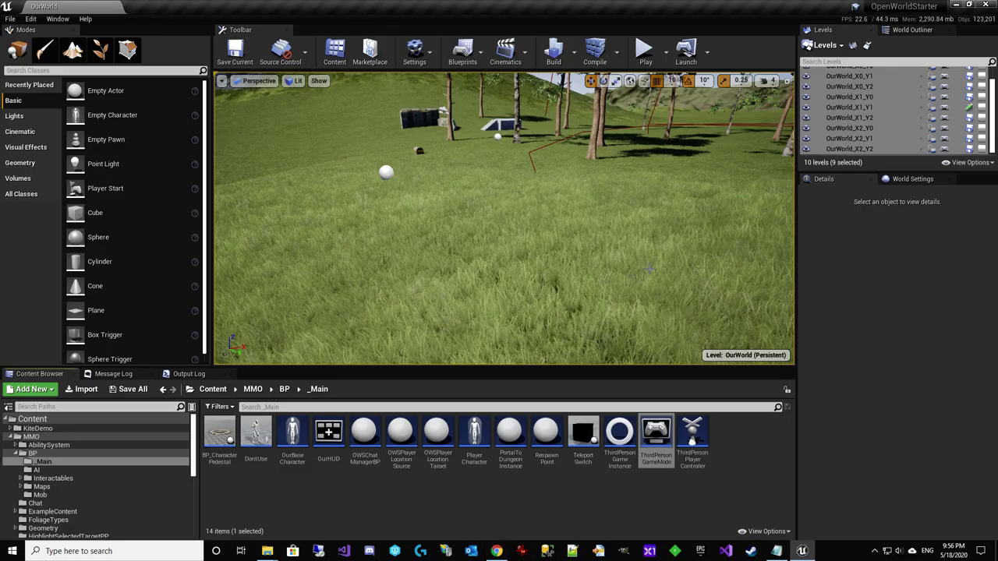
click(647, 51)
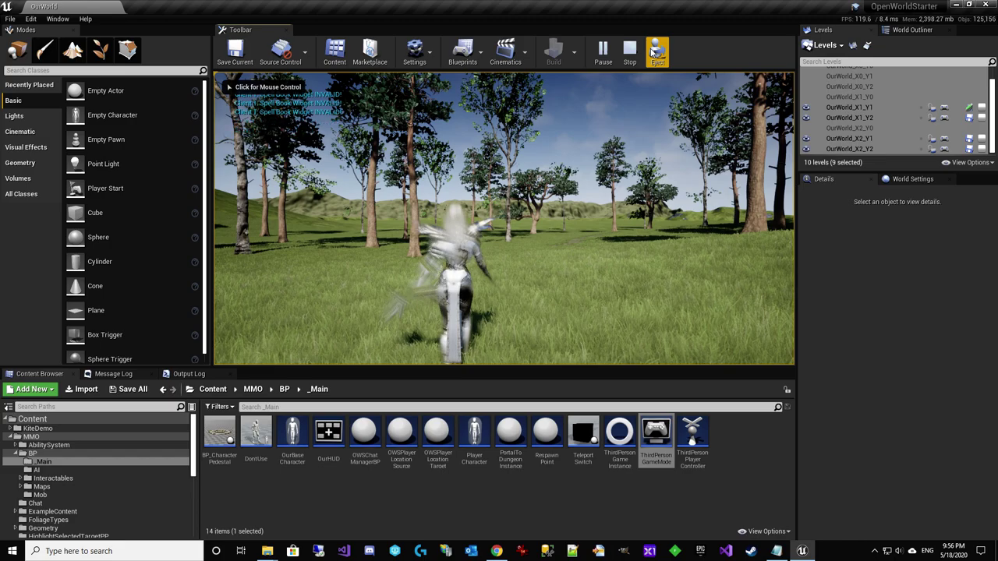
click(647, 109)
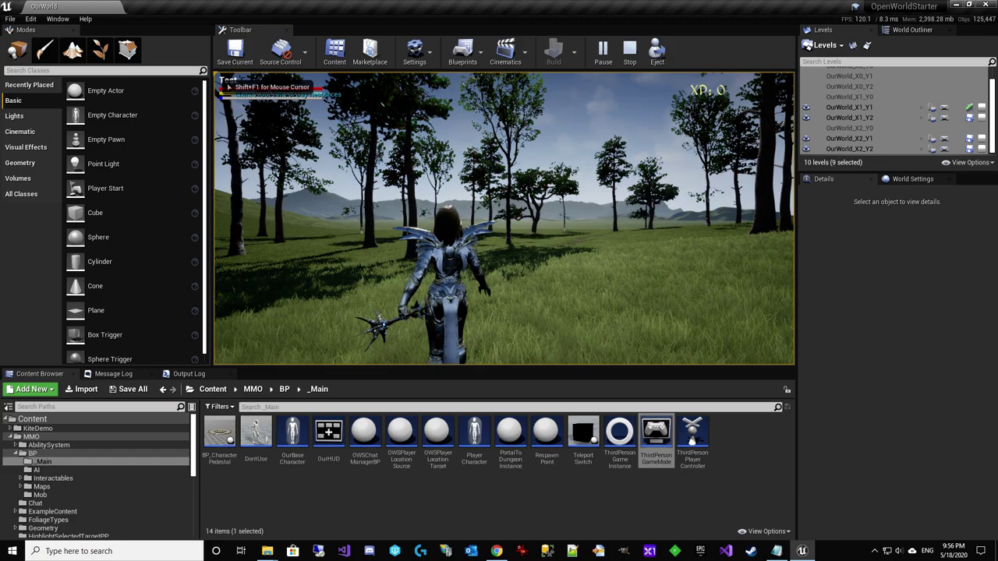
key(k)
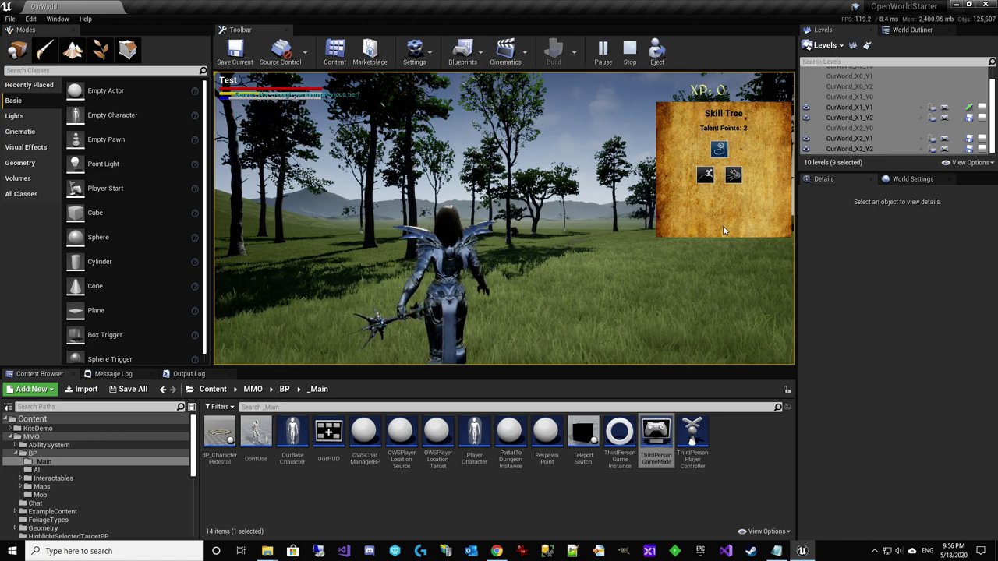
Undock the Output Log into its own window, read it, then stop the session
drag(189, 374, 208, 378)
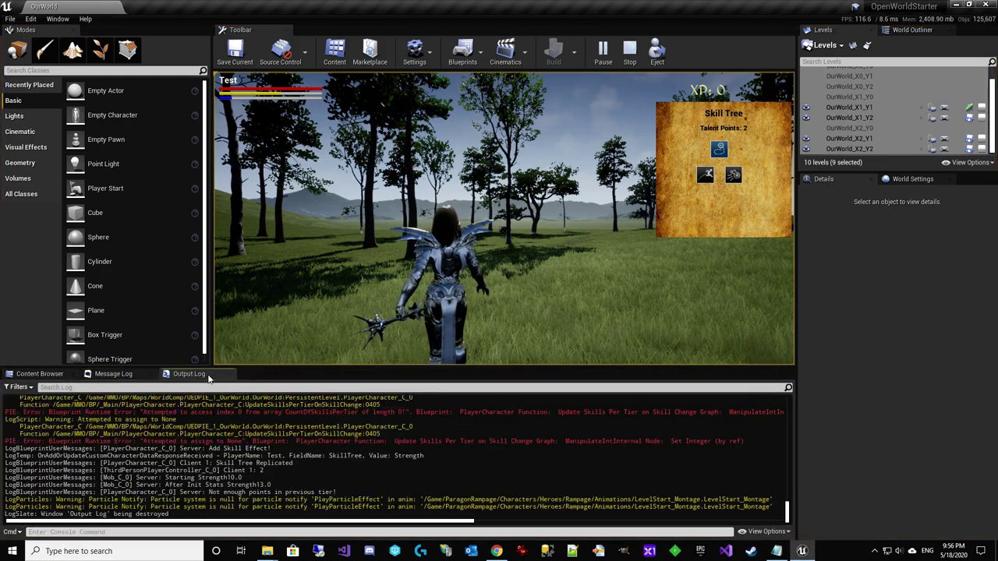
scroll(540, 441, up, 3)
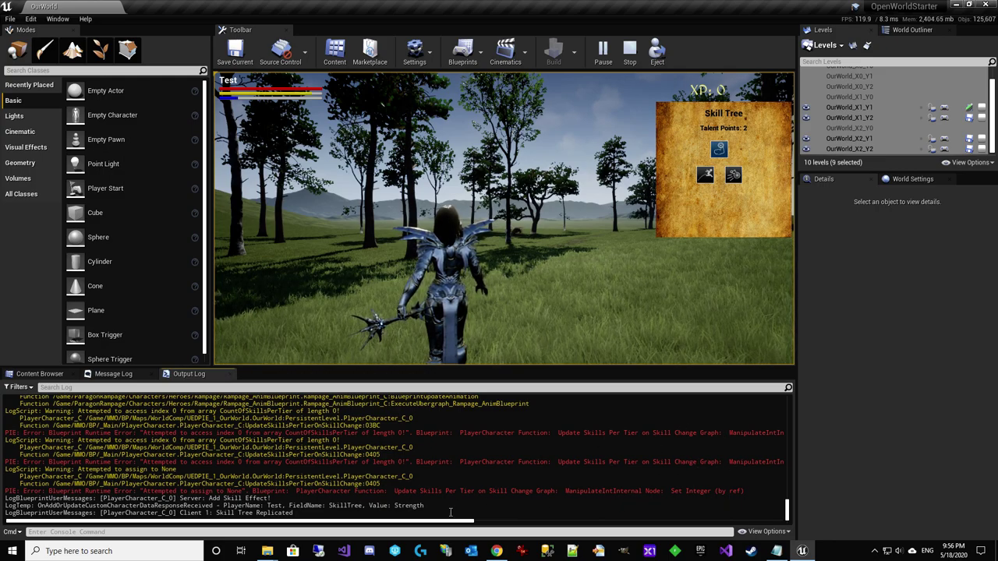
drag(451, 523, 325, 512)
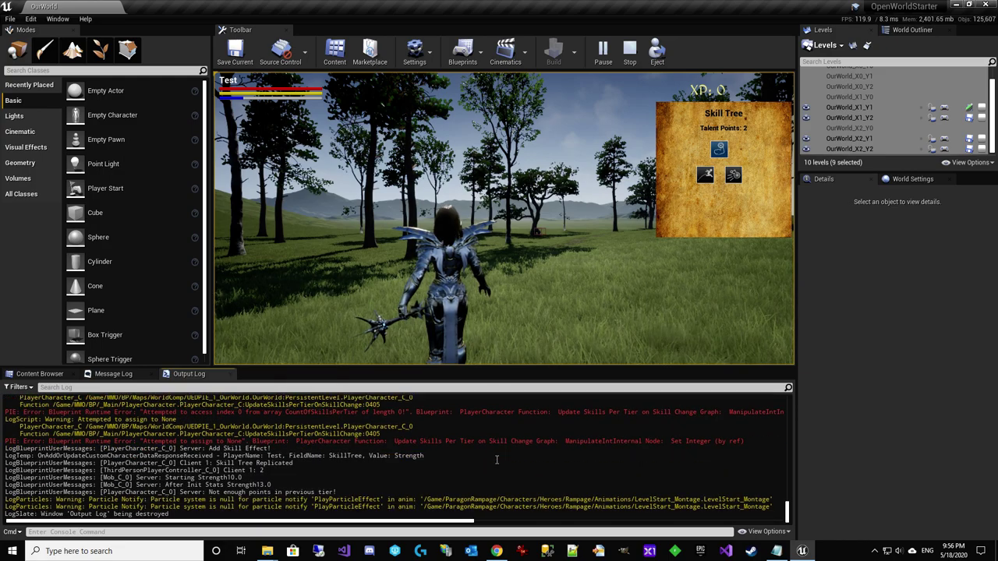
scroll(497, 460, up, 3)
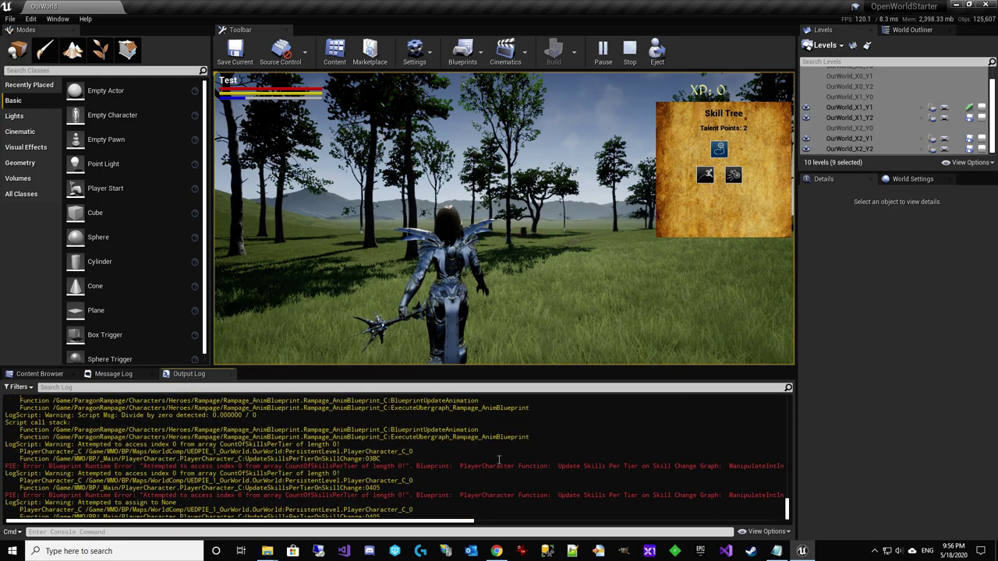
click(630, 55)
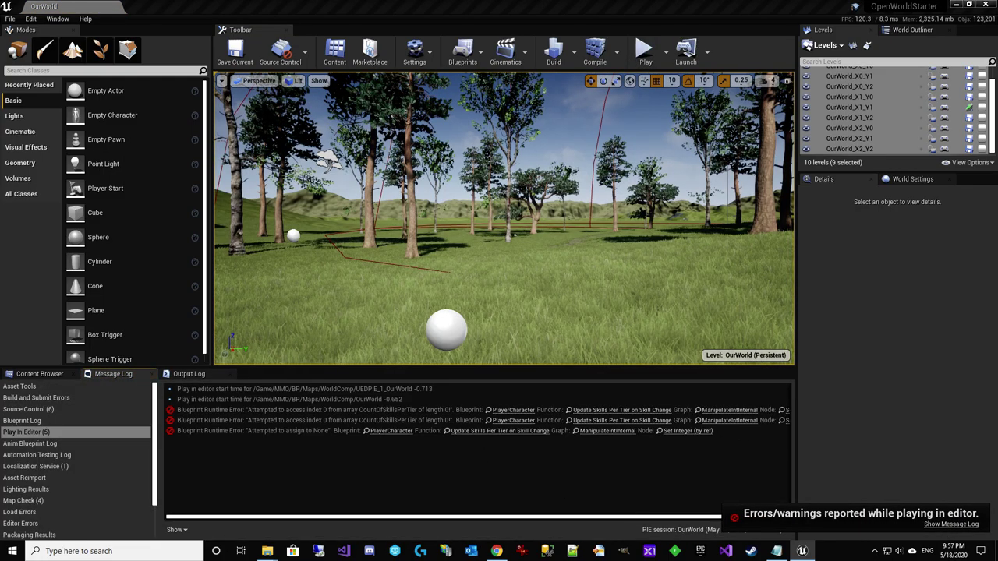
Check Test's custom data in OpenWorld admin (SkillTree = Strength), then return to Unreal
click(496, 551)
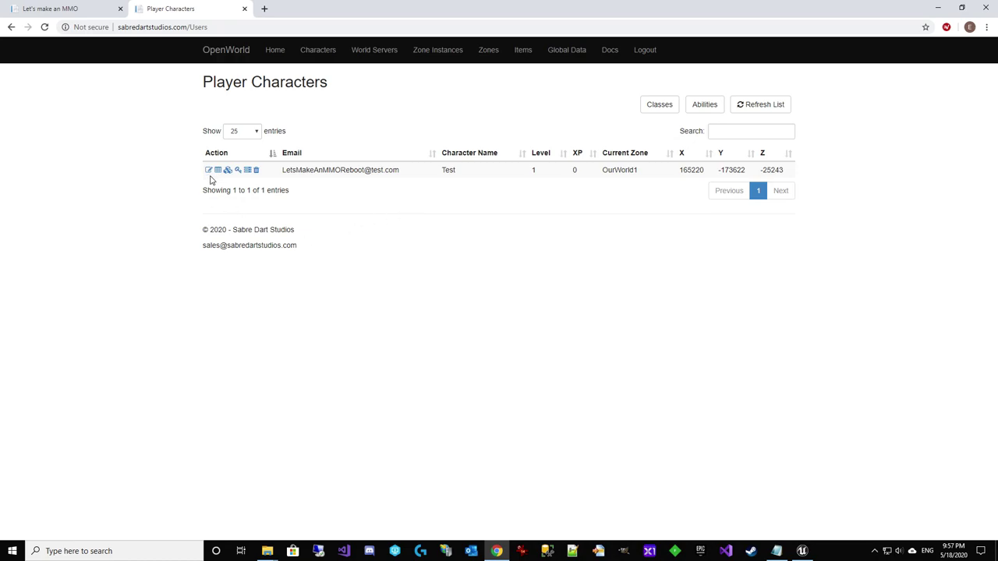
click(219, 171)
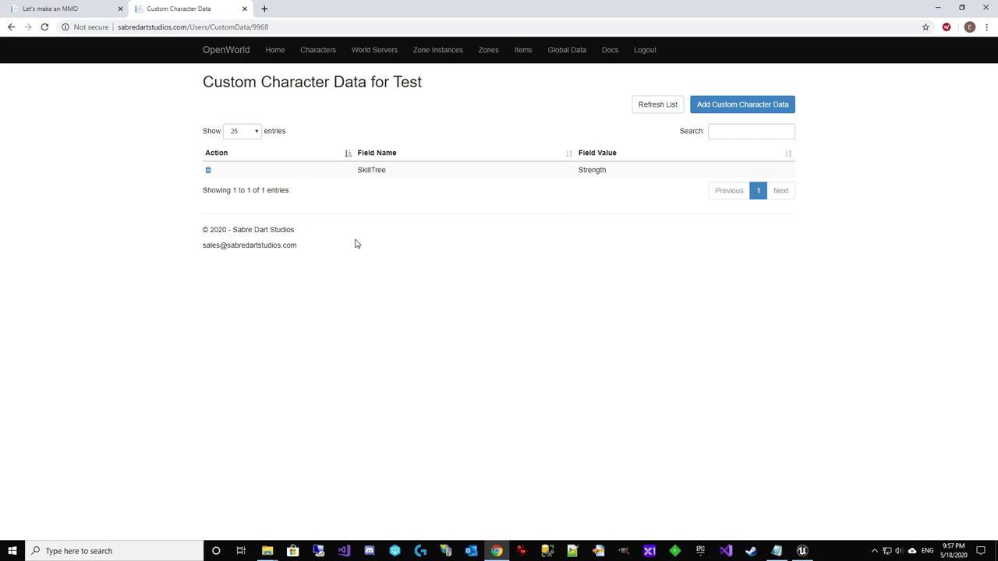
click(706, 106)
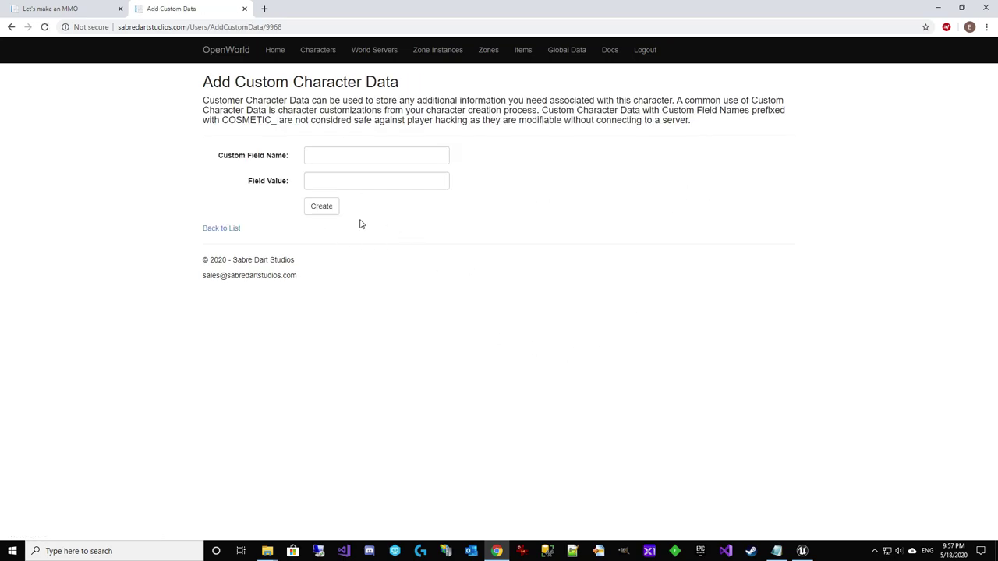
click(228, 229)
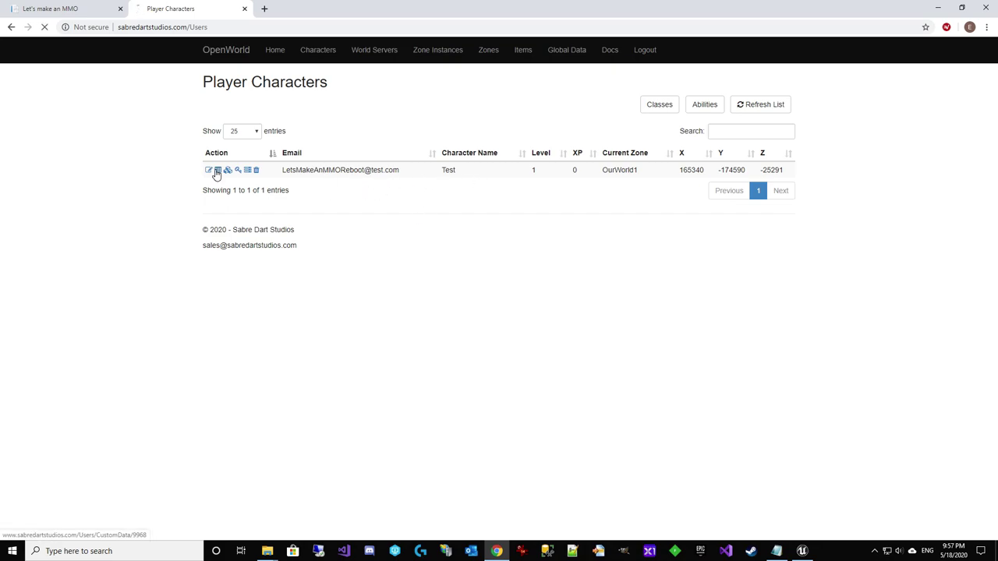
click(937, 7)
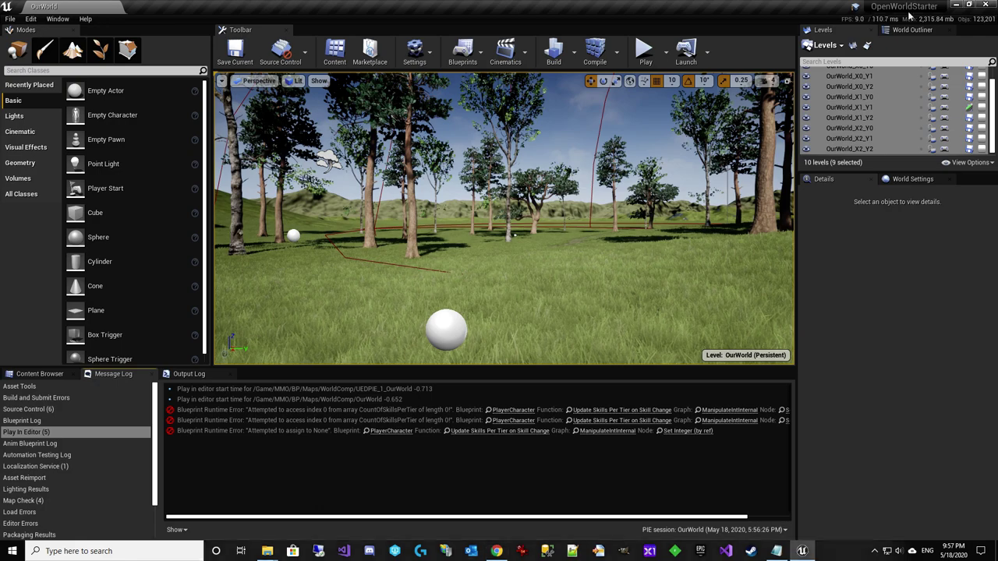
Clear all lines from the Output Log
click(189, 373)
right_click(209, 409)
click(234, 436)
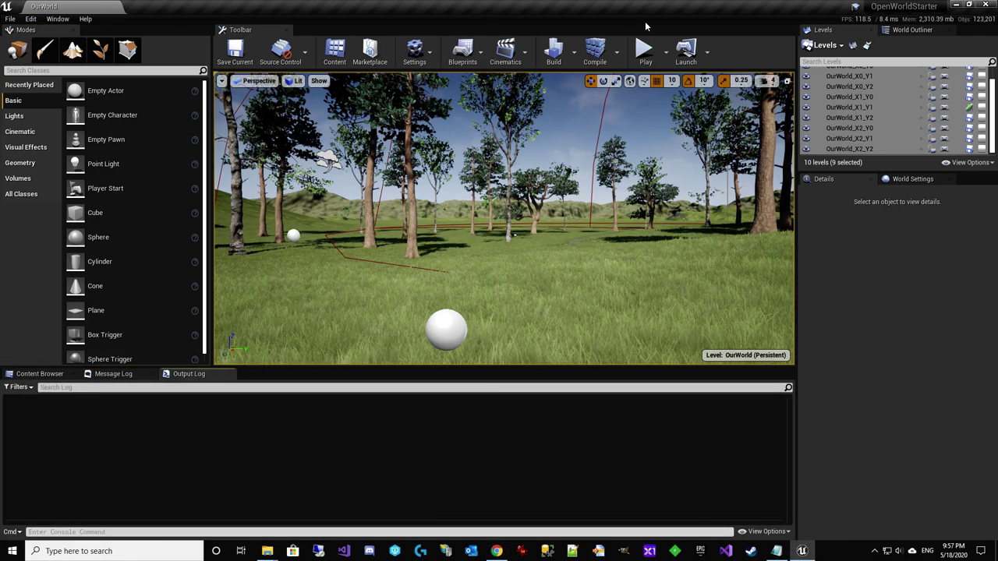
Start a play session and spend the talent points on Light Grenade and Jump
click(668, 53)
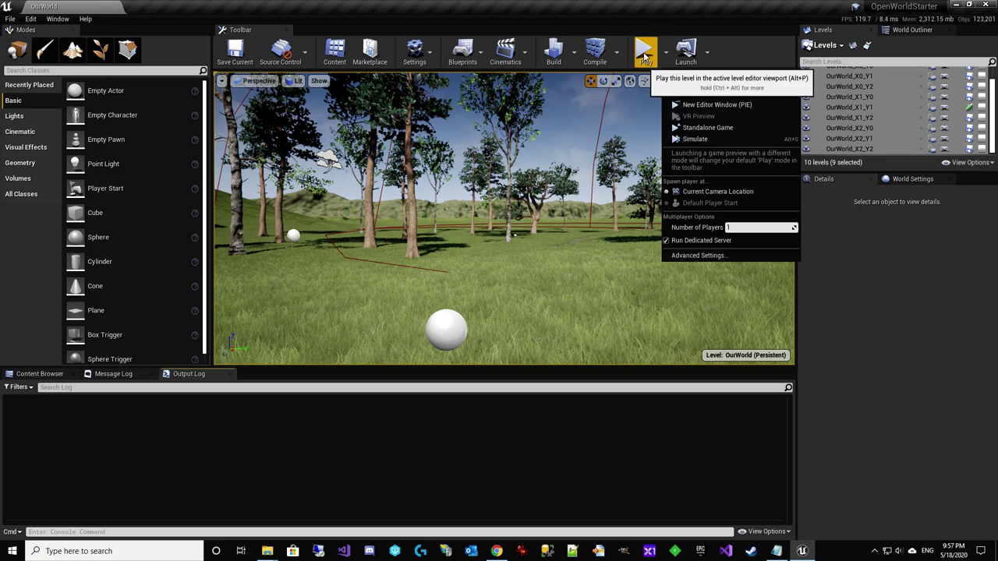
click(645, 51)
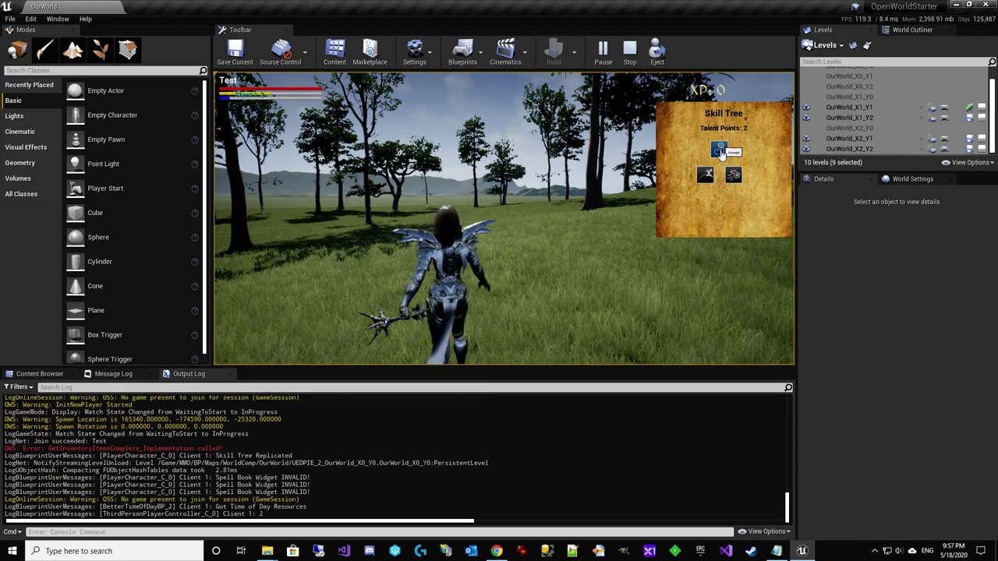
click(733, 176)
click(707, 177)
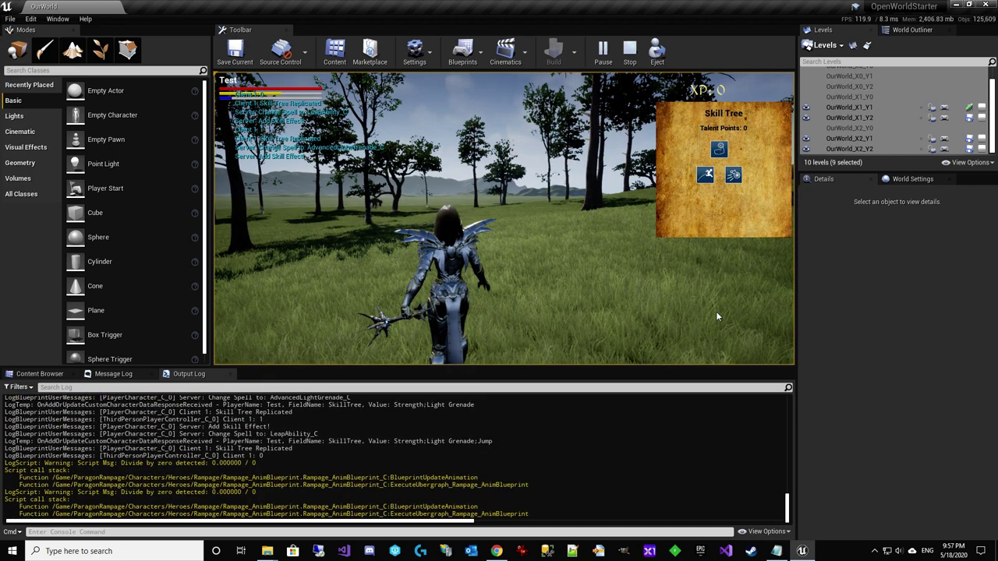
click(631, 311)
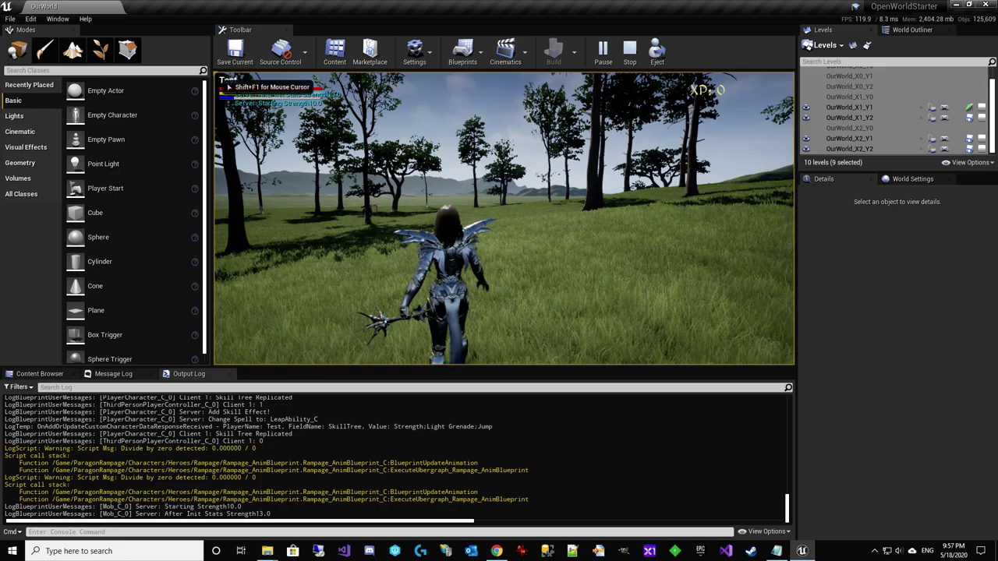
Leap, run past the chest, and throw bursts of light grenades at the hill
key(space)
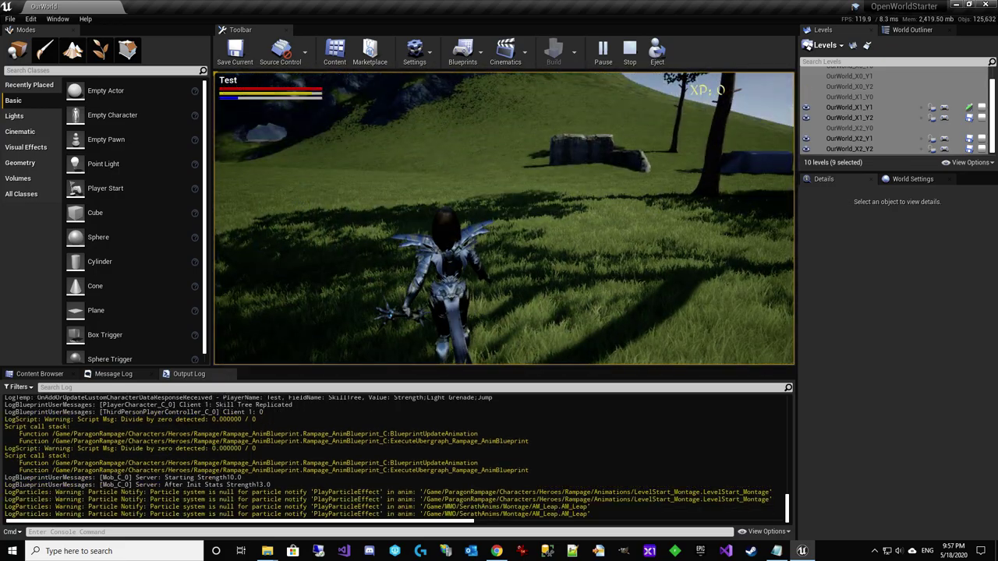
key(w)
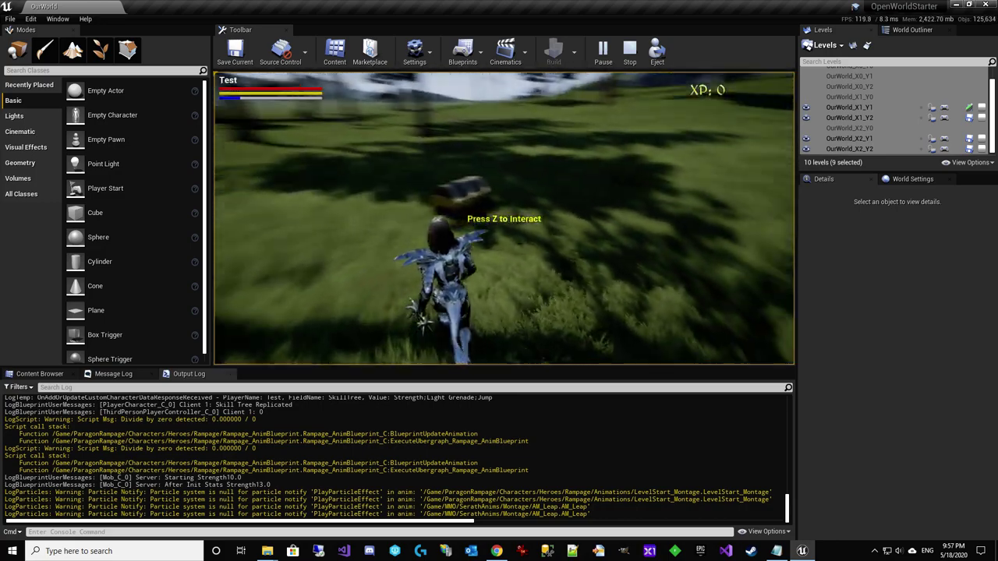
key(w)
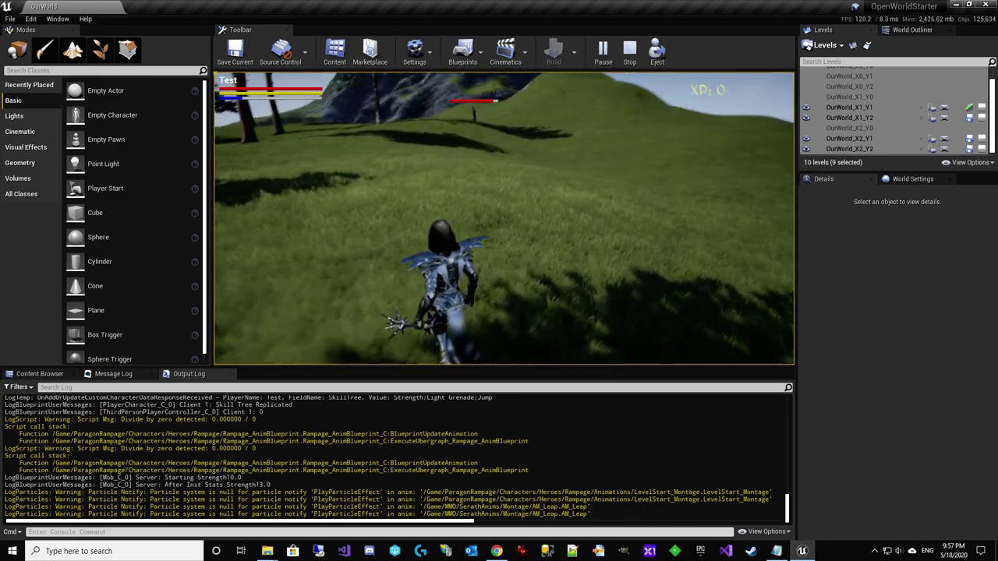
key(1)
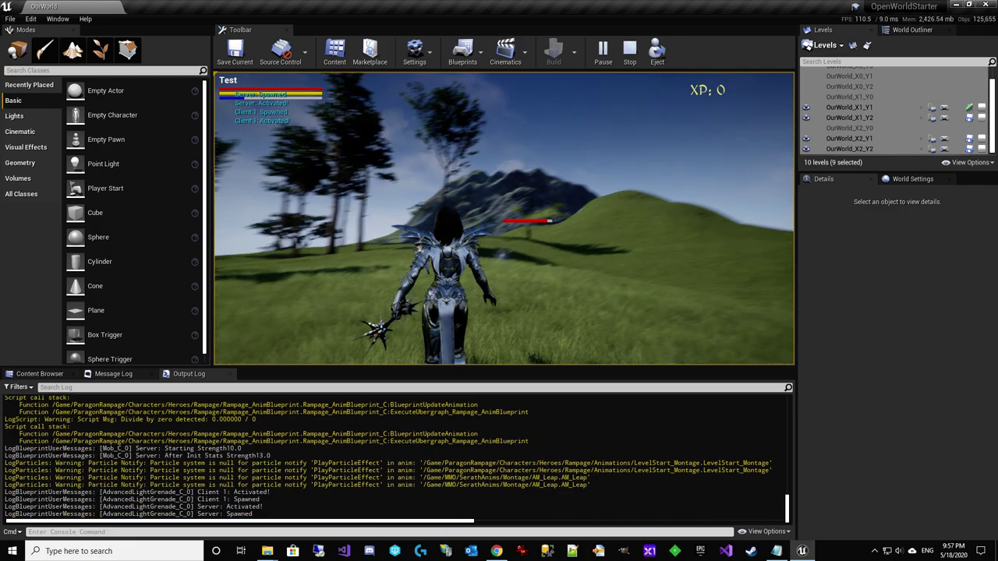
key(1)
key(1)
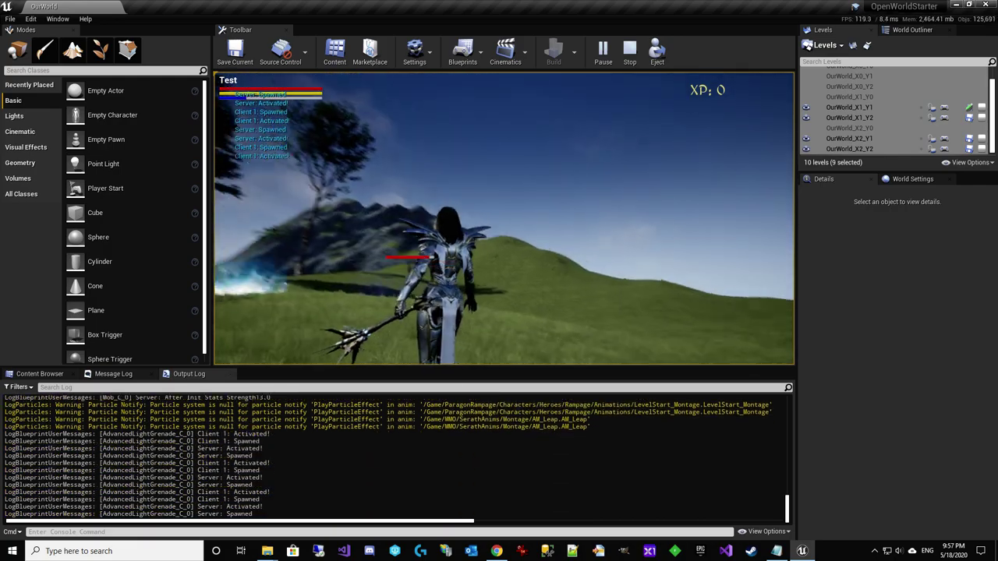
key(1)
key(s)
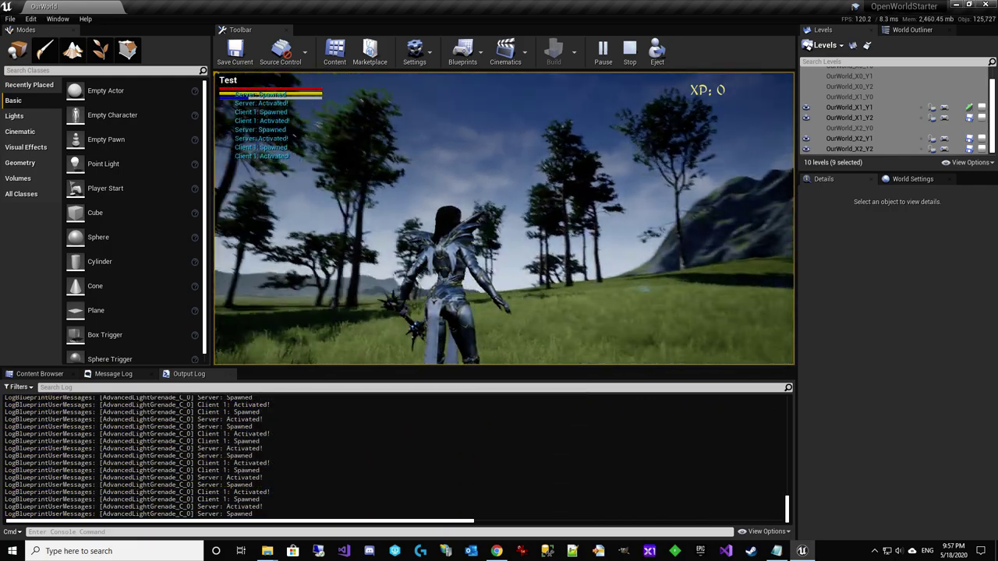
key(1)
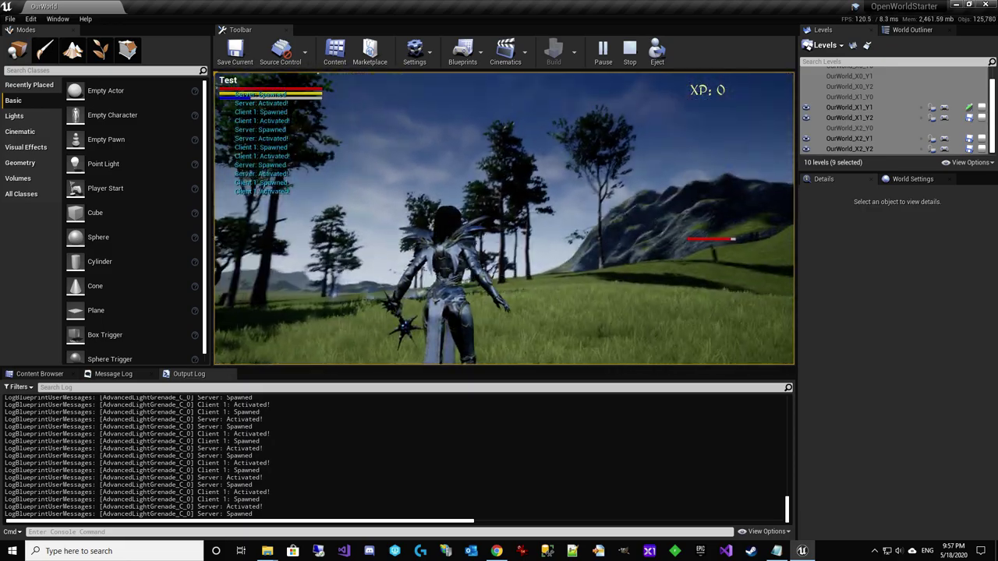
key(1)
key(1)
key(1)
key(1)
key(1)
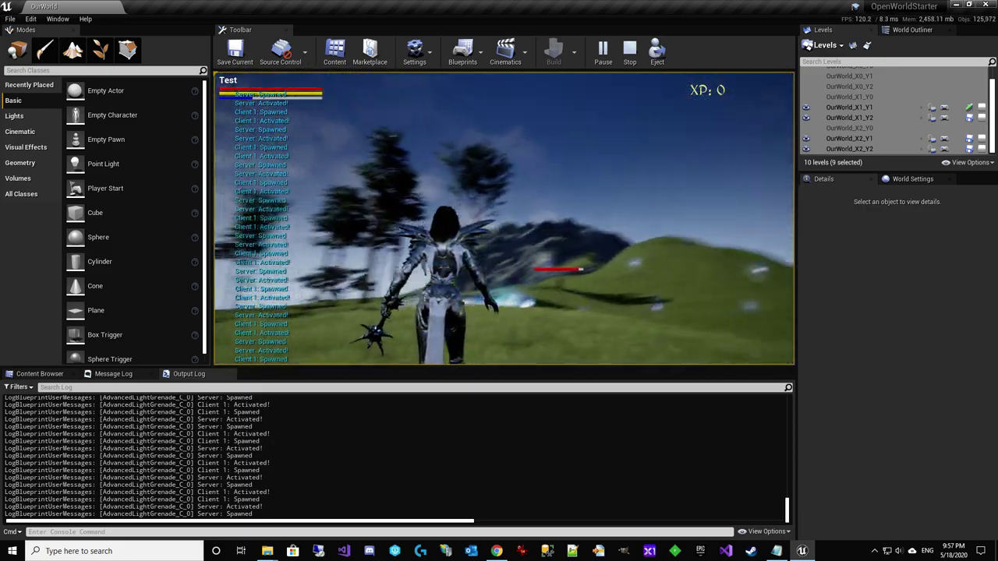
Run across the grass toward the trees, then stop the play session
key(w)
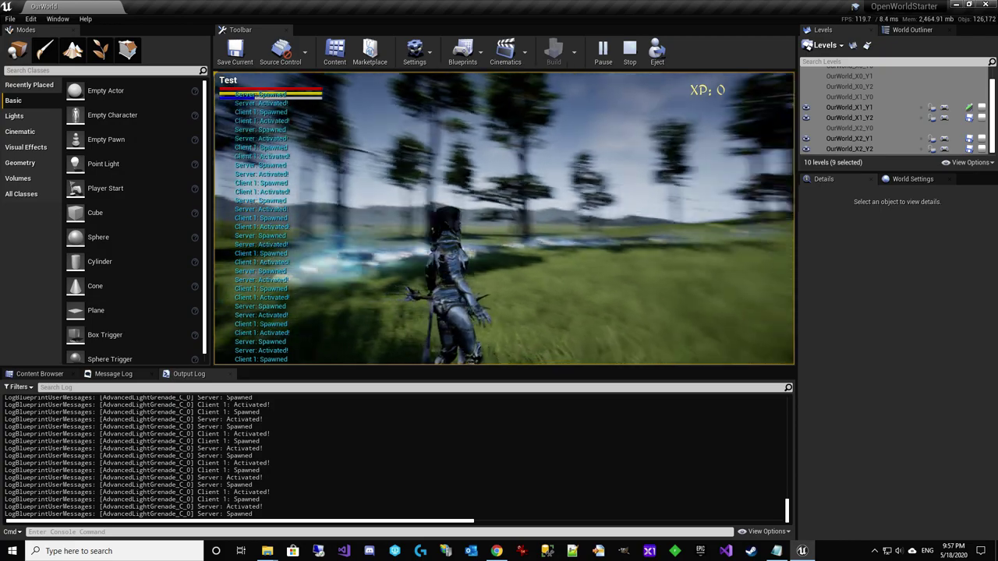
key(w)
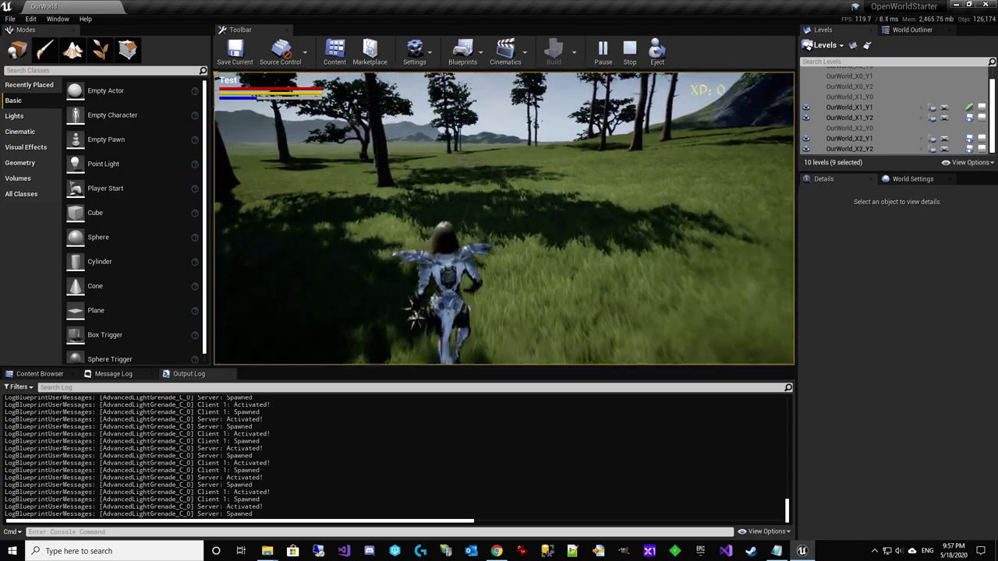
key(w)
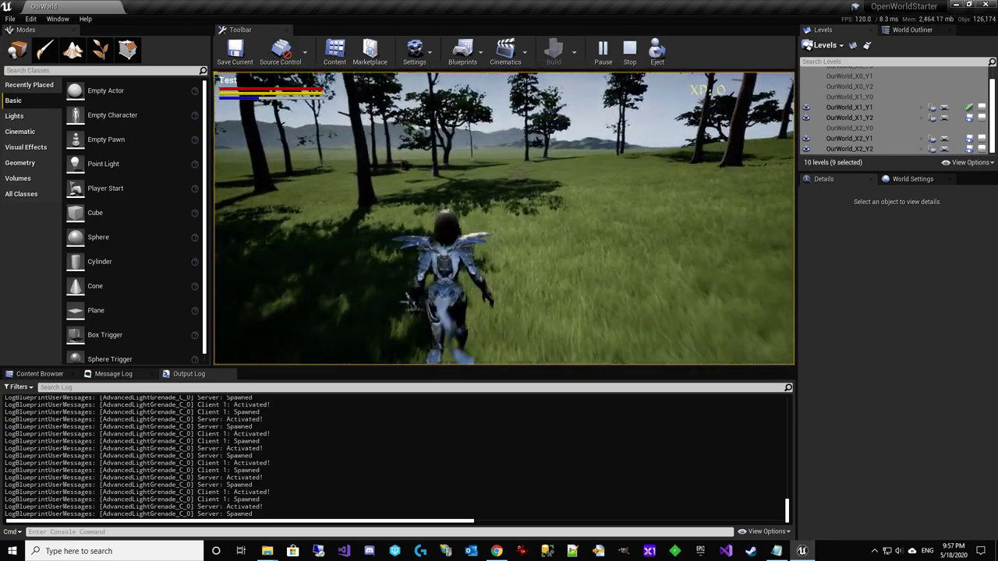
key(w)
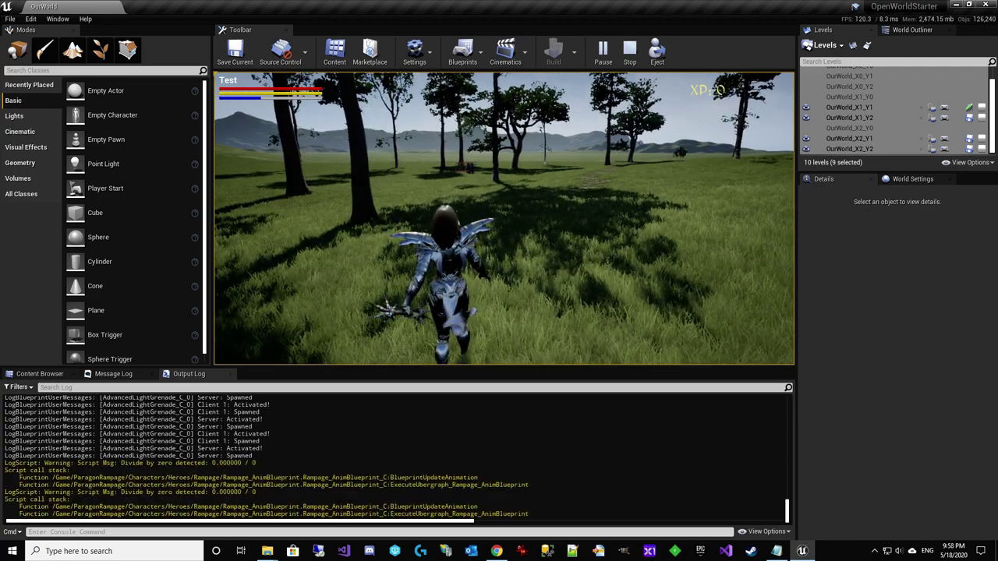
key(w)
key(Escape)
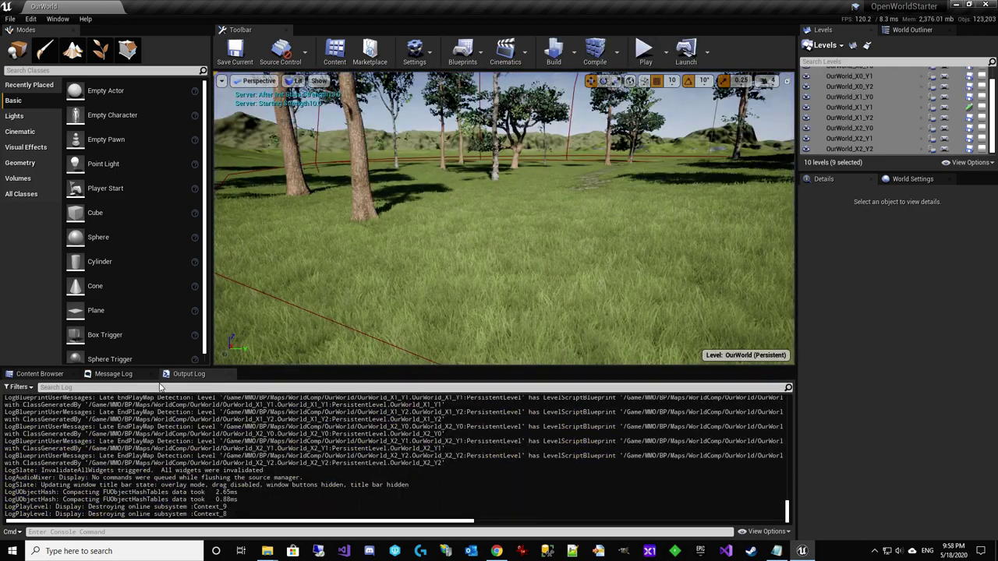
Start a new play-in-editor session and run the character forward
click(111, 374)
click(39, 374)
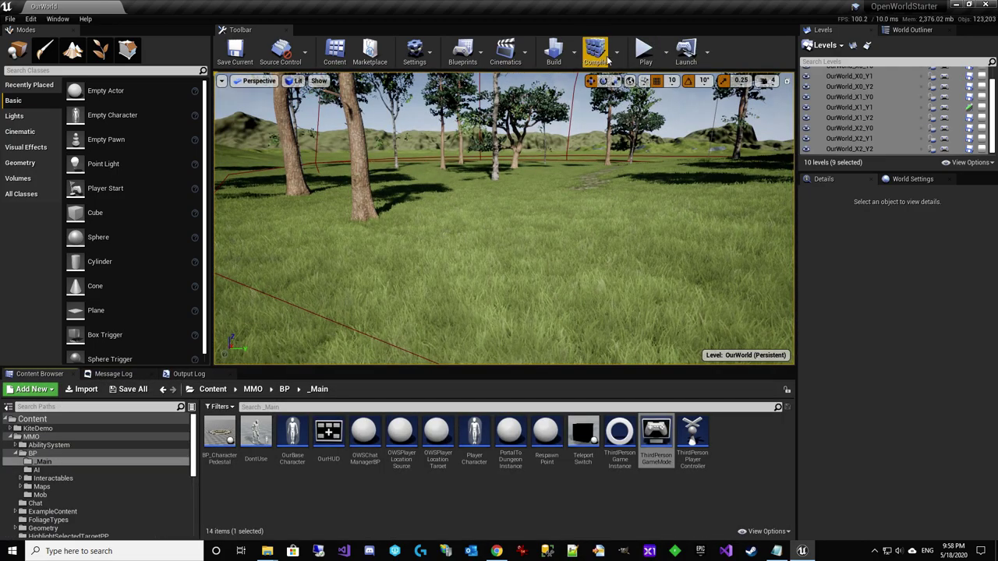
click(646, 52)
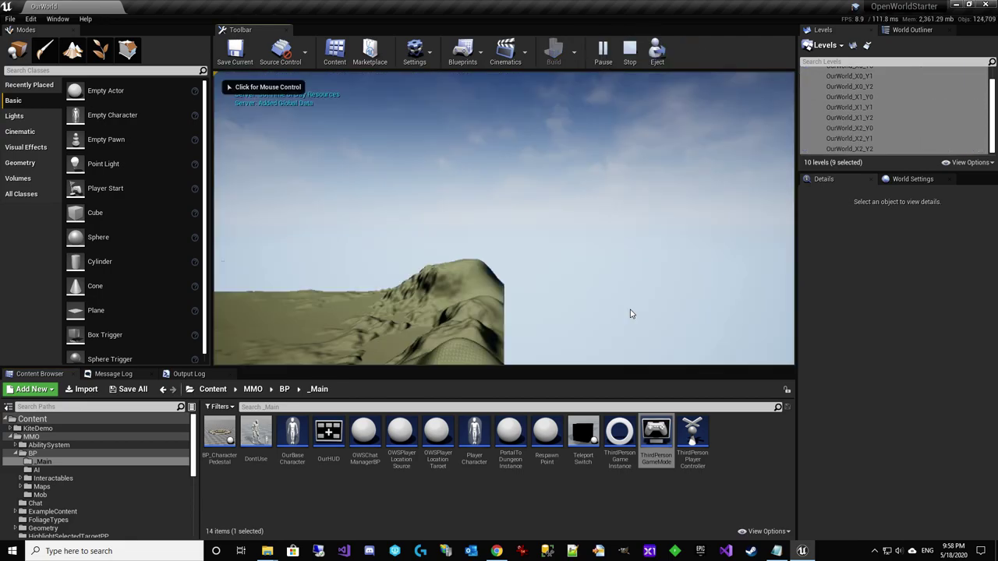
click(630, 310)
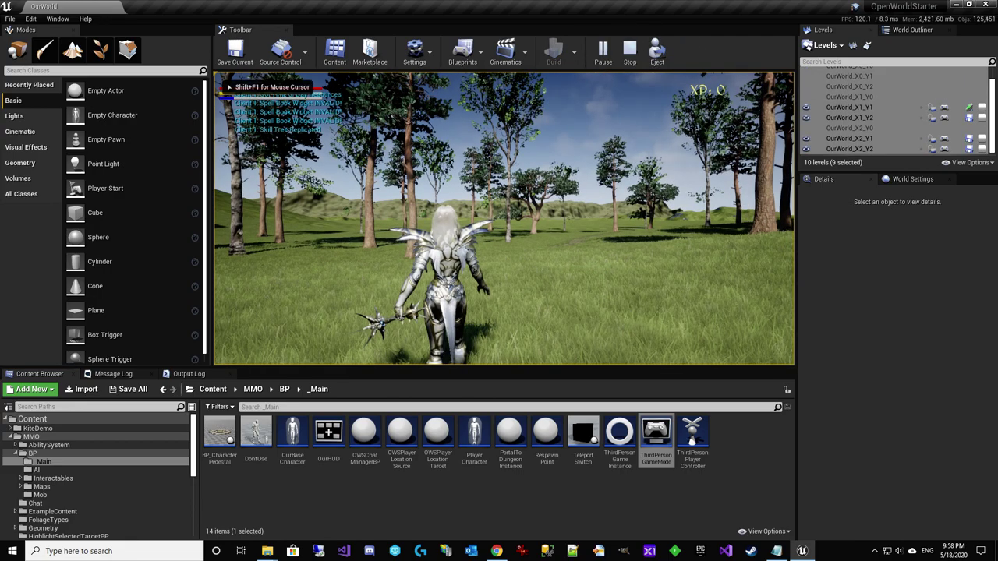
key(w)
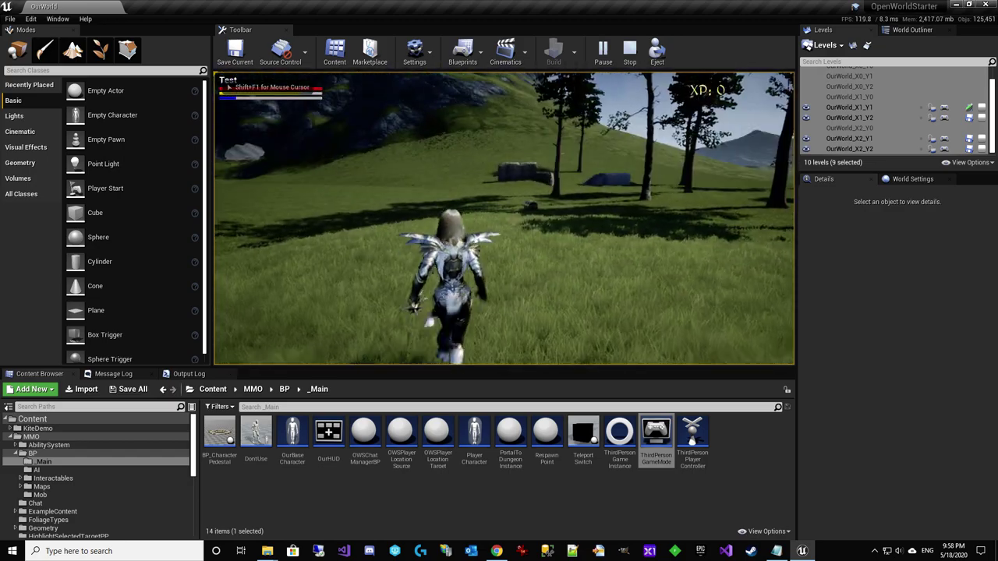
Re-spend the talent points in the skill tree and trigger the Leap ability
key(k)
key(k)
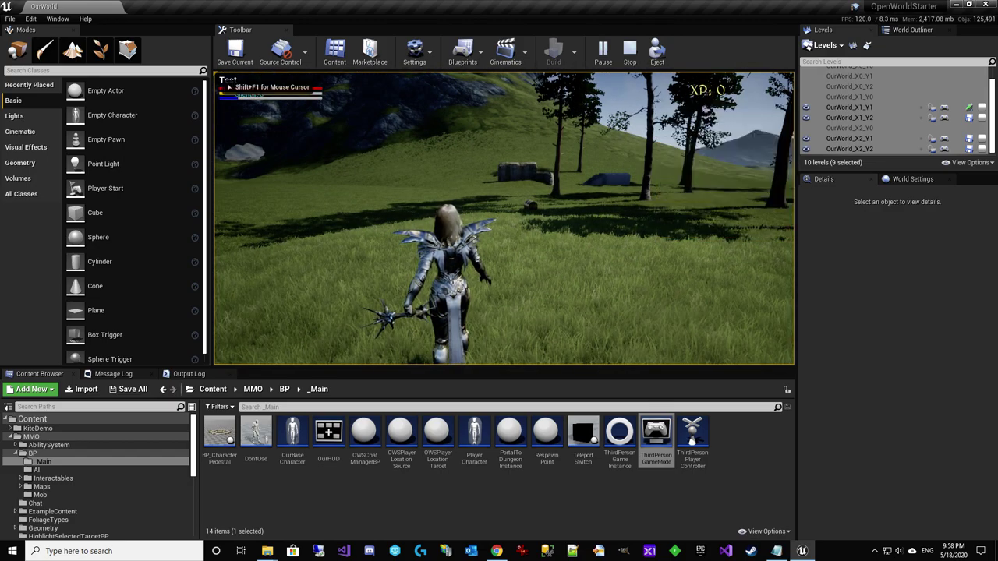
key(k)
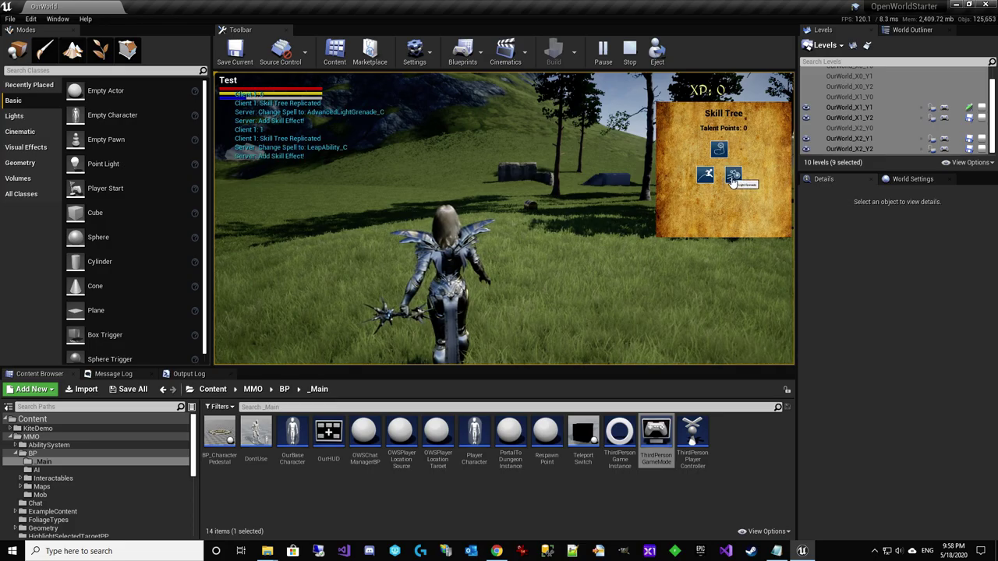
key(k)
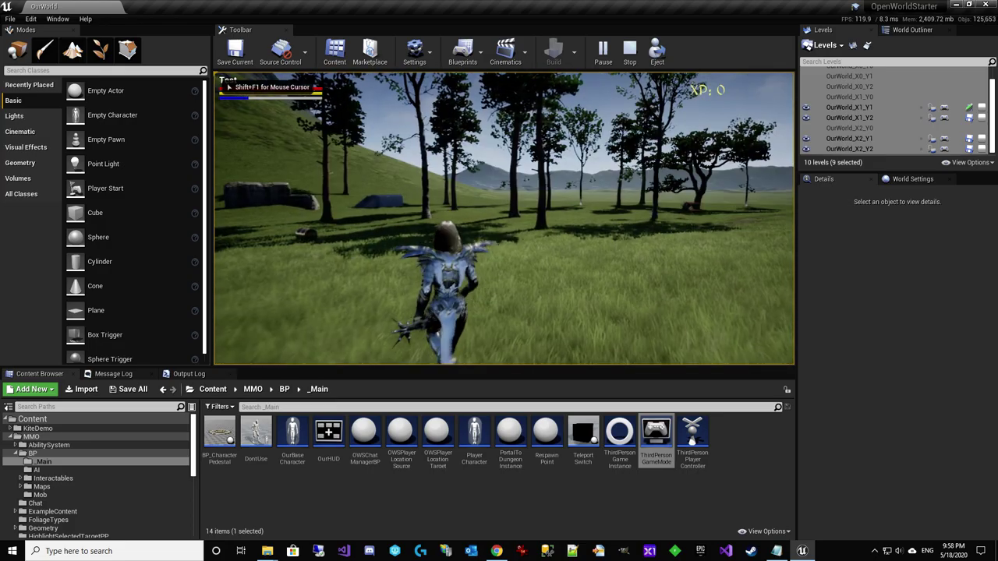
key(1)
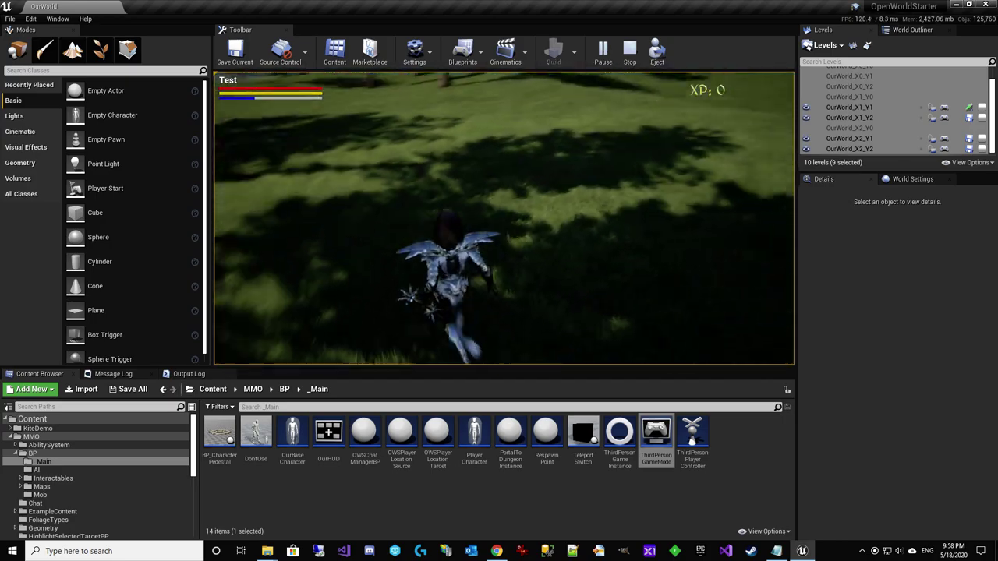
End play and open ComboAttackWithWeaponCollision from MMO/AbilitySystem/Abilities/Attack
key(Escape)
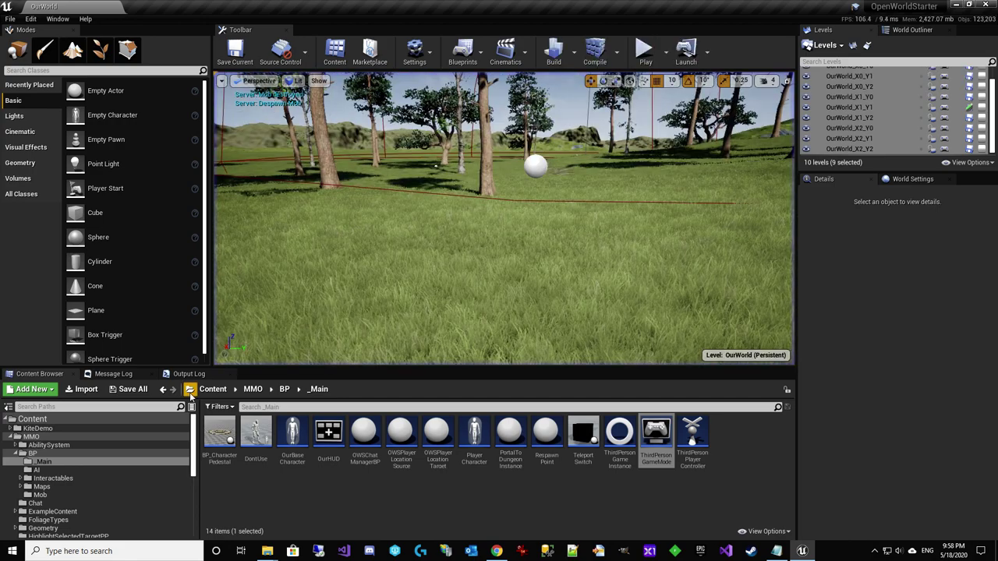
click(47, 461)
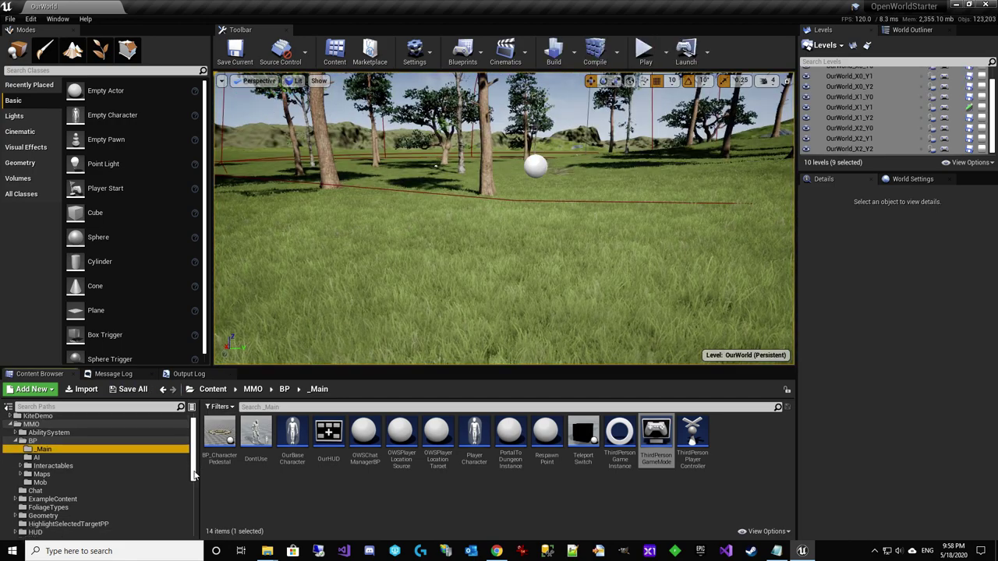
click(23, 445)
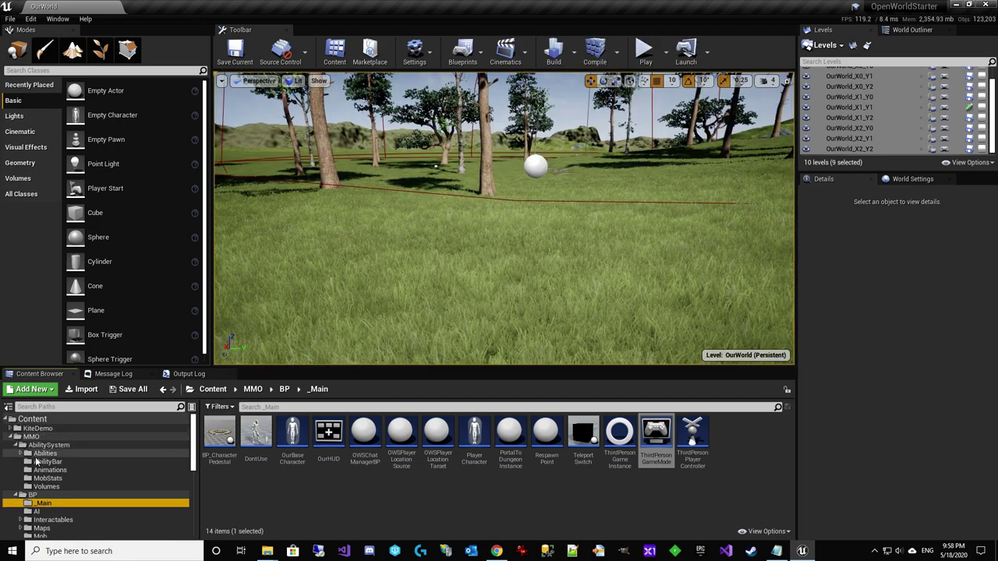
click(45, 453)
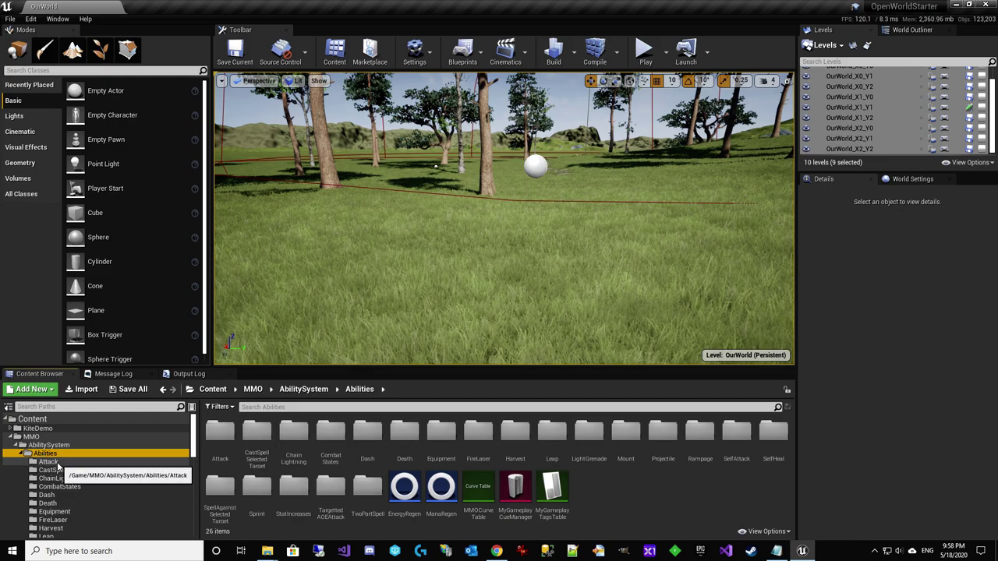
click(47, 461)
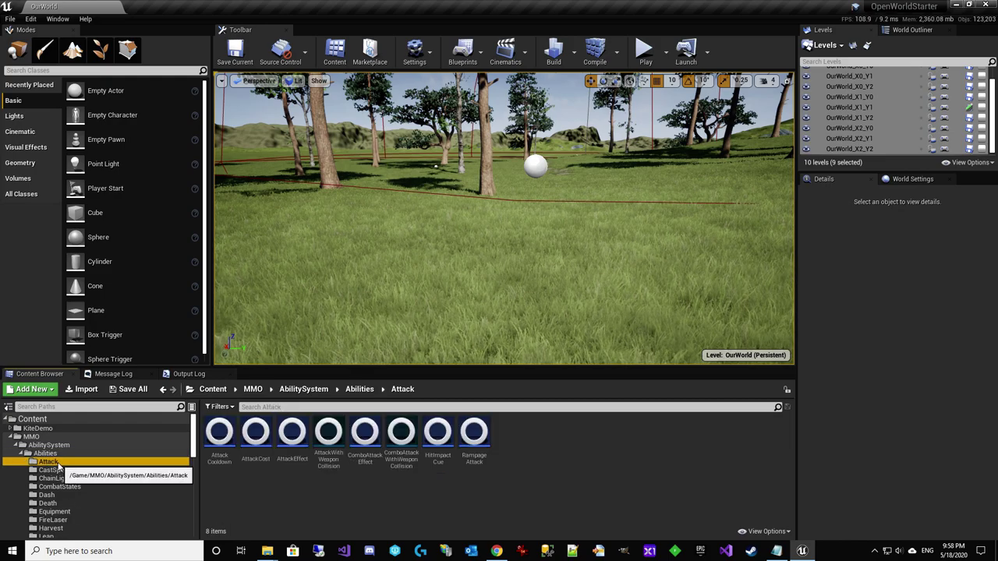
double_click(408, 465)
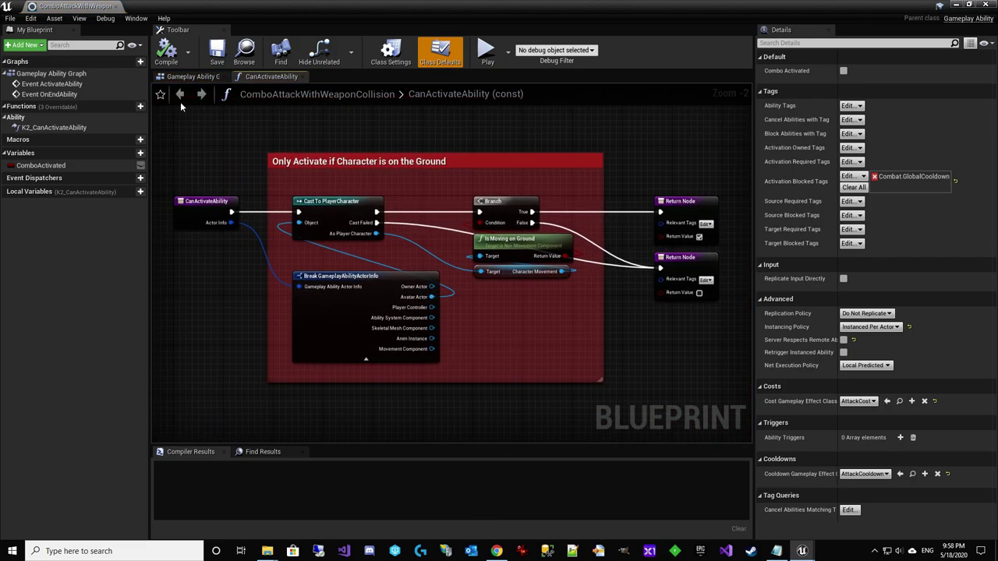
In the event graph, locate the Wait Gameplay Event chain and edit the first node's Event Tag
click(190, 77)
scroll(617, 360, up, 2)
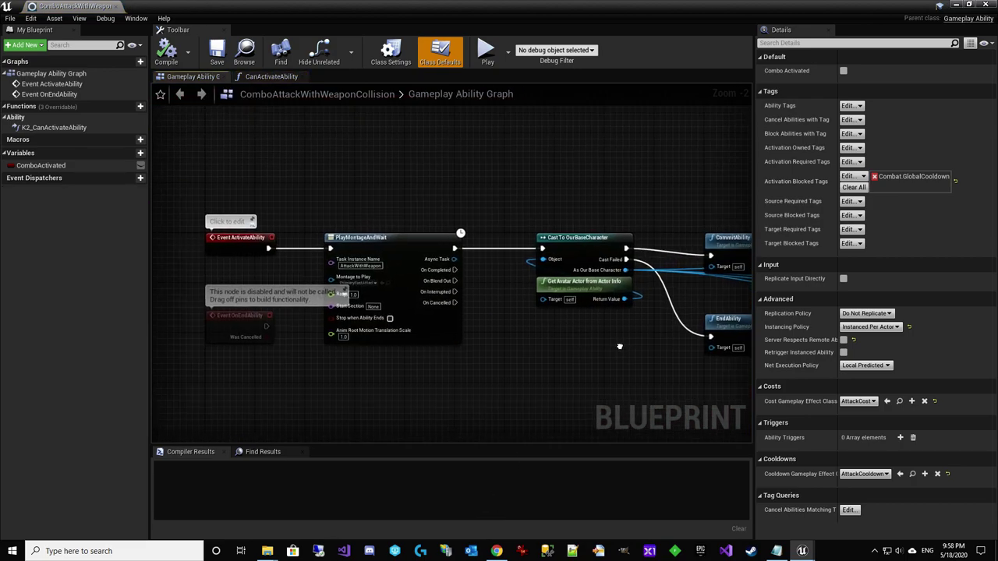
right_drag(546, 392, 377, 403)
right_drag(612, 196, 529, 238)
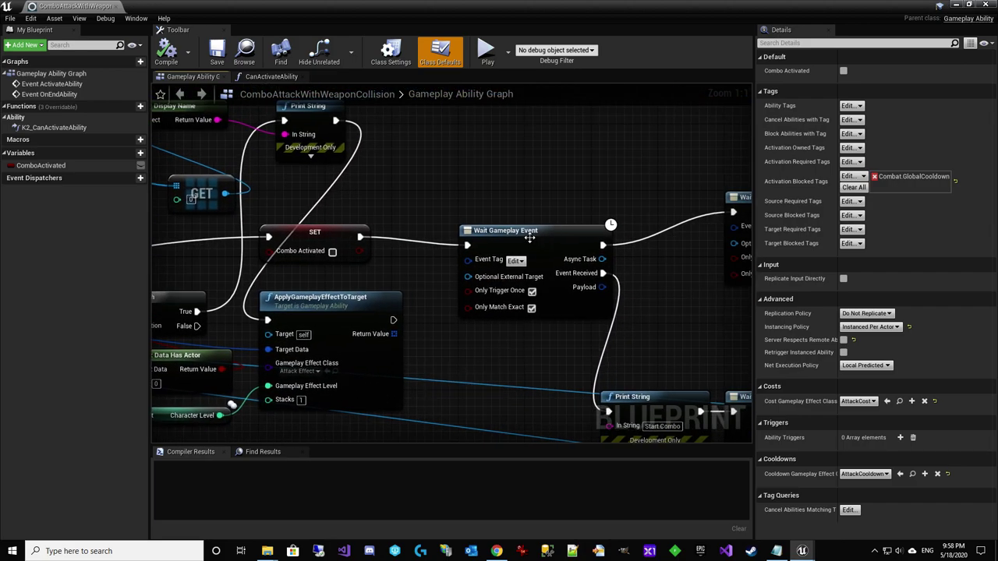
right_drag(567, 329, 384, 297)
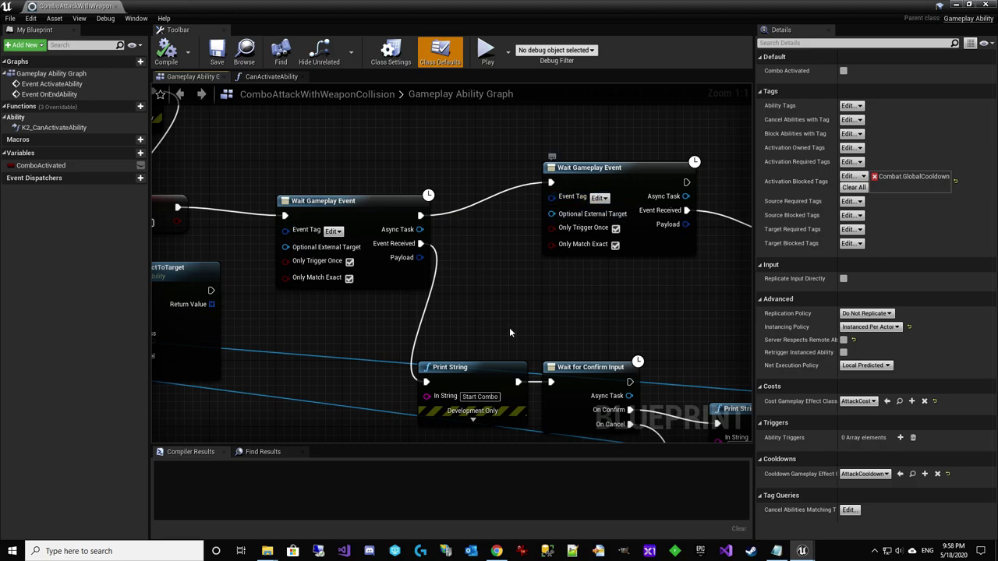
right_drag(509, 333, 476, 251)
click(473, 233)
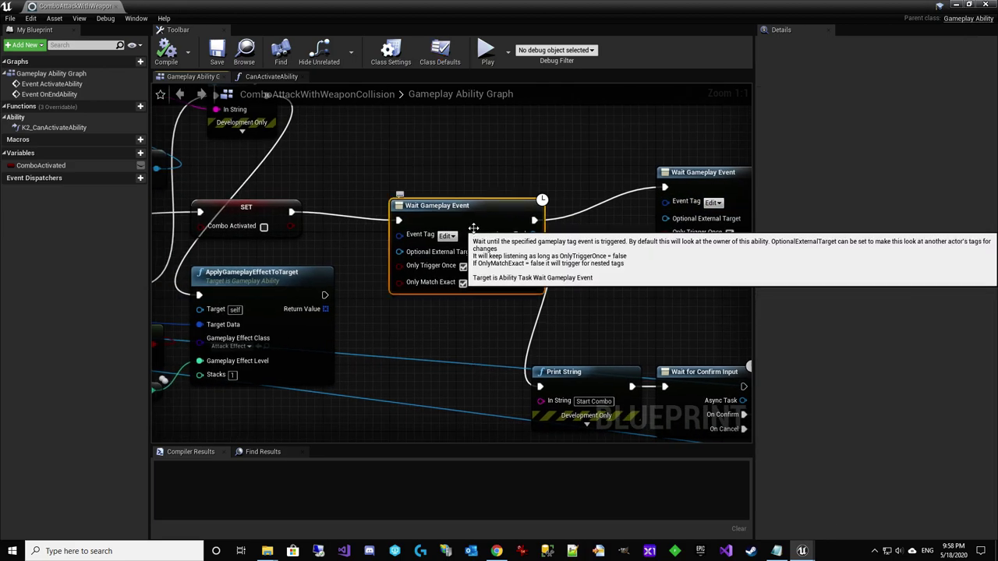
click(448, 235)
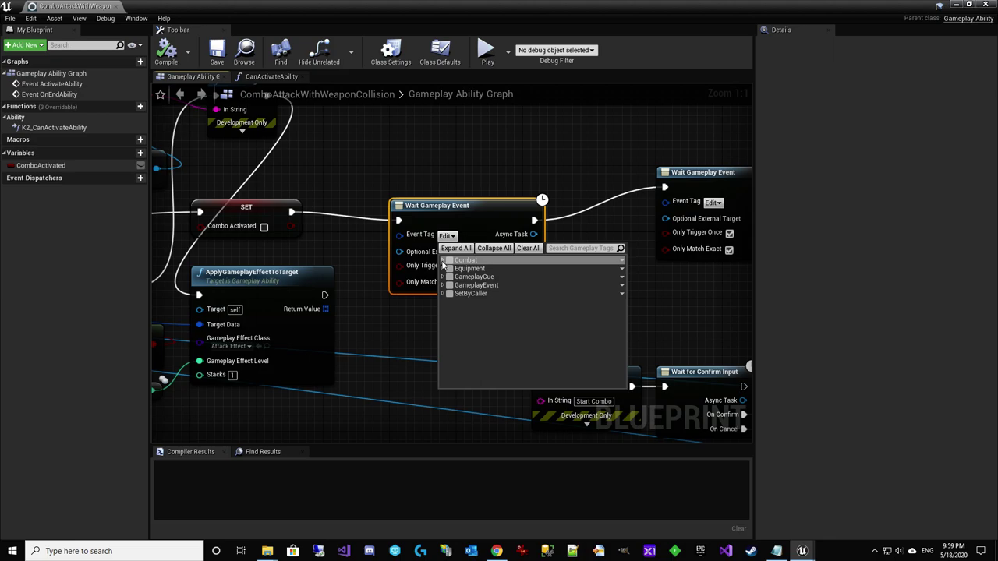
Set the first Wait Gameplay Event to StartCombo and the second to EndCombo
click(444, 285)
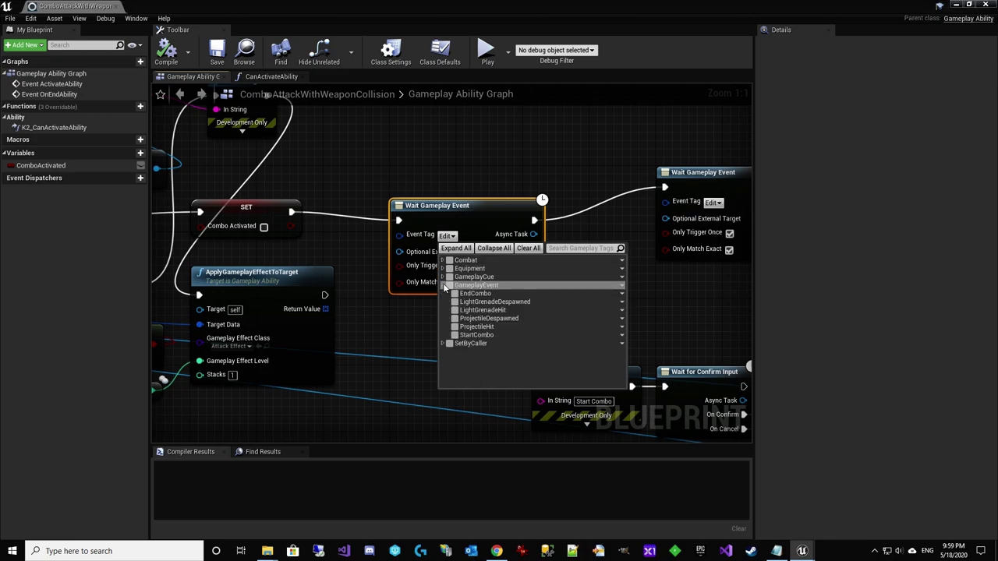
click(457, 334)
click(644, 337)
right_drag(644, 338, 493, 307)
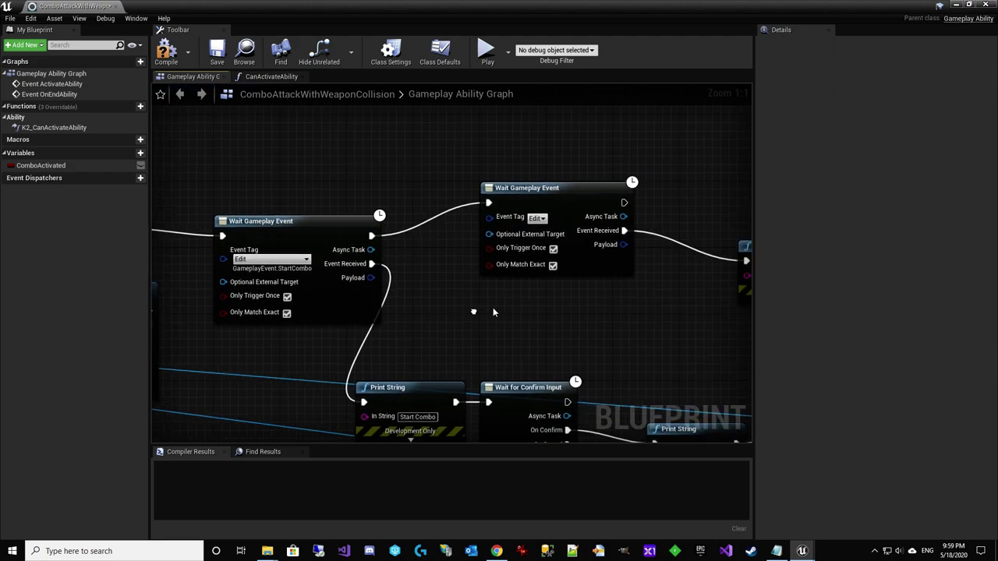
click(538, 218)
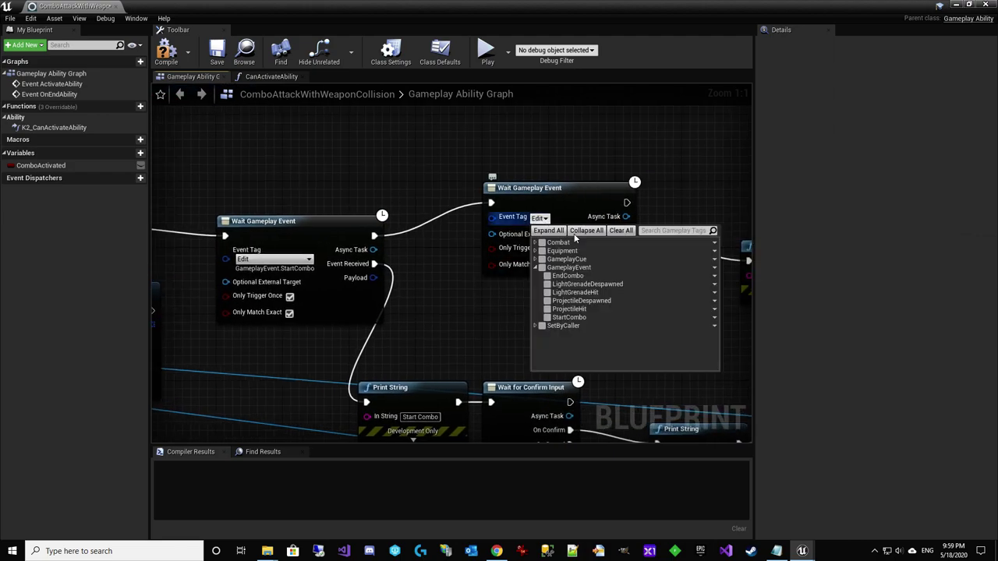
click(547, 275)
click(447, 321)
Review the graph back to the PlayMontageAndWait node and compile the ability blueprint
right_drag(635, 355, 532, 202)
scroll(505, 195, down, 2)
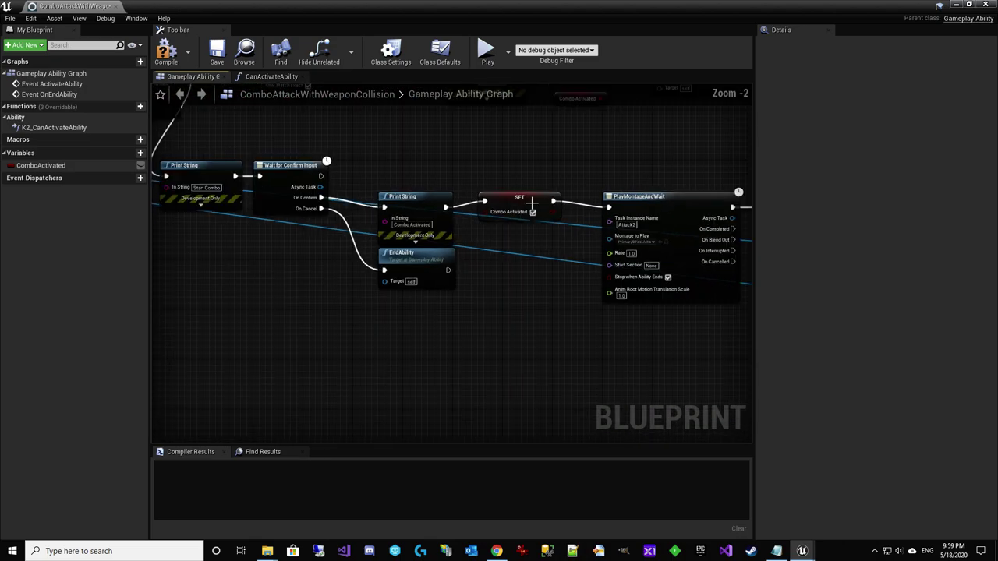
right_drag(407, 177, 545, 294)
scroll(545, 293, up, 2)
right_drag(180, 281, 608, 257)
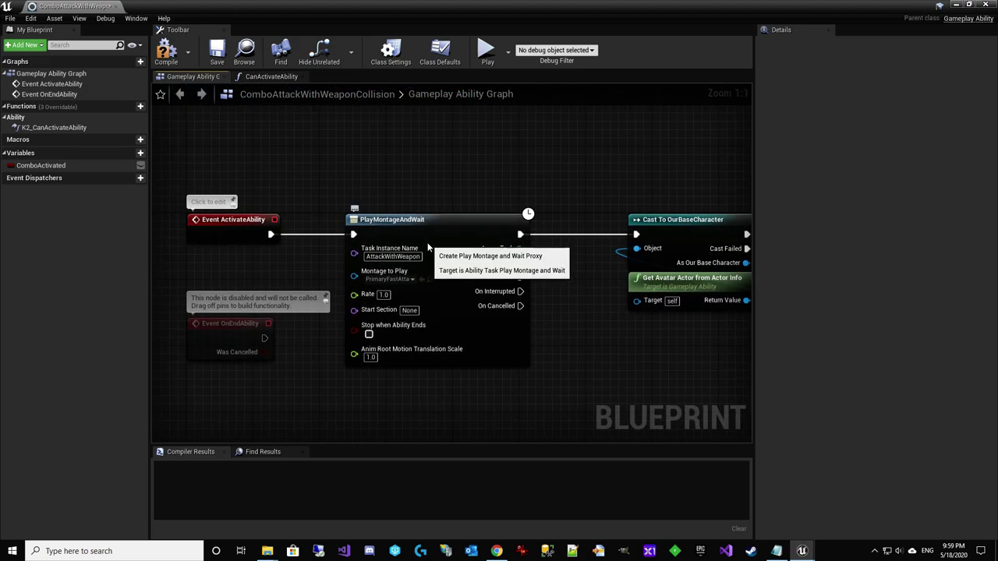
click(449, 274)
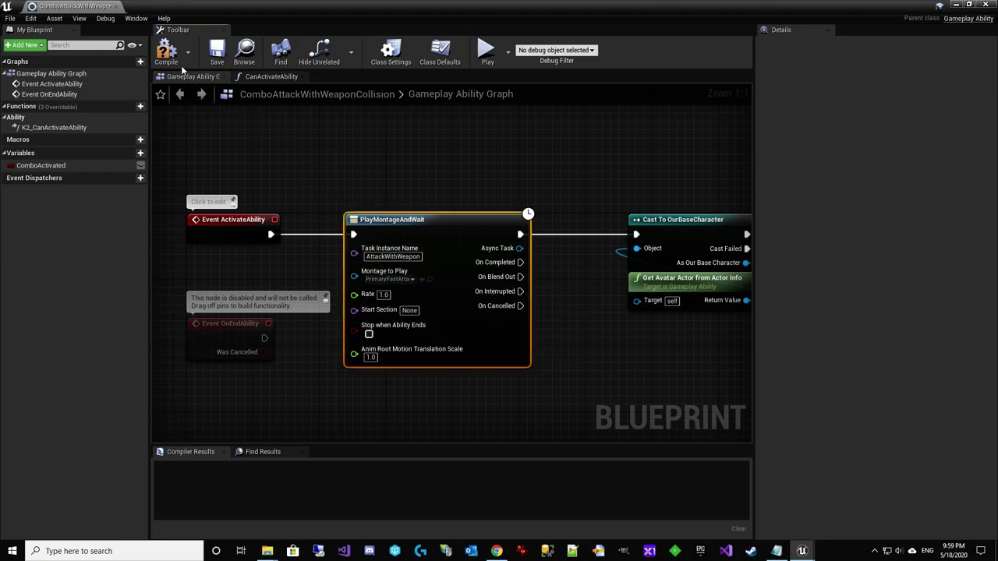
click(167, 51)
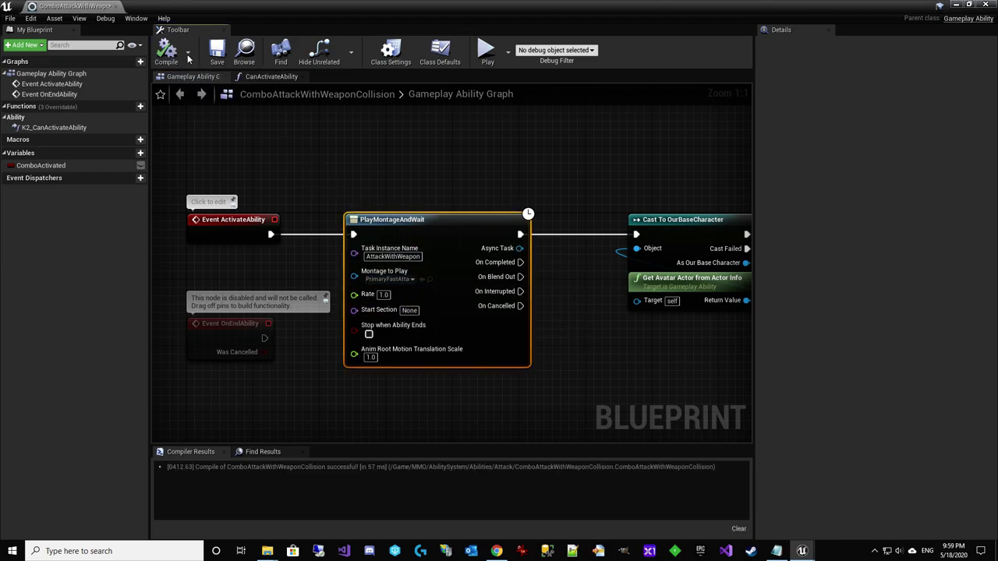
Minimize the Blueprint editor and open PrimaryFastAttackMontage from the Content Browser
click(957, 6)
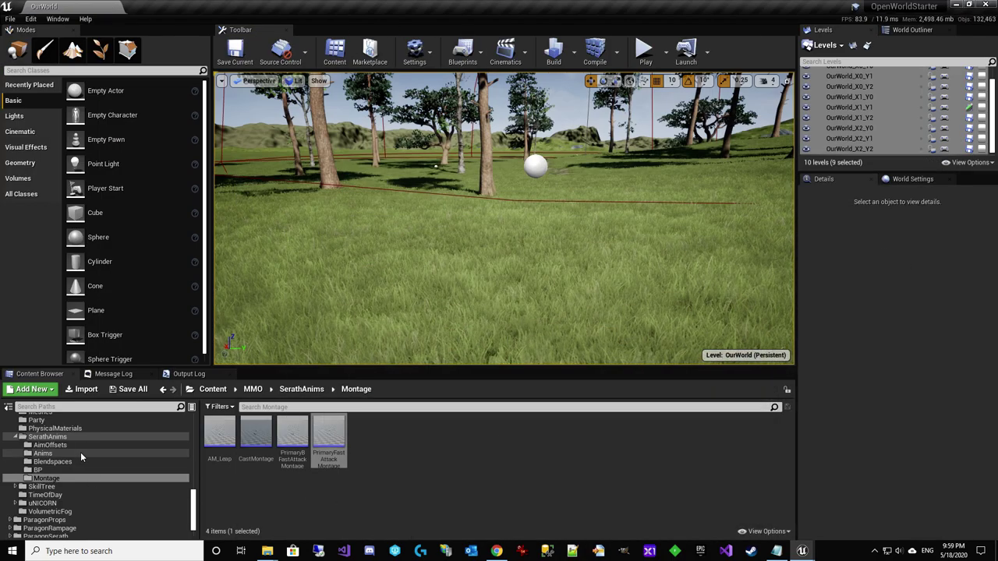
scroll(56, 472, up, 5)
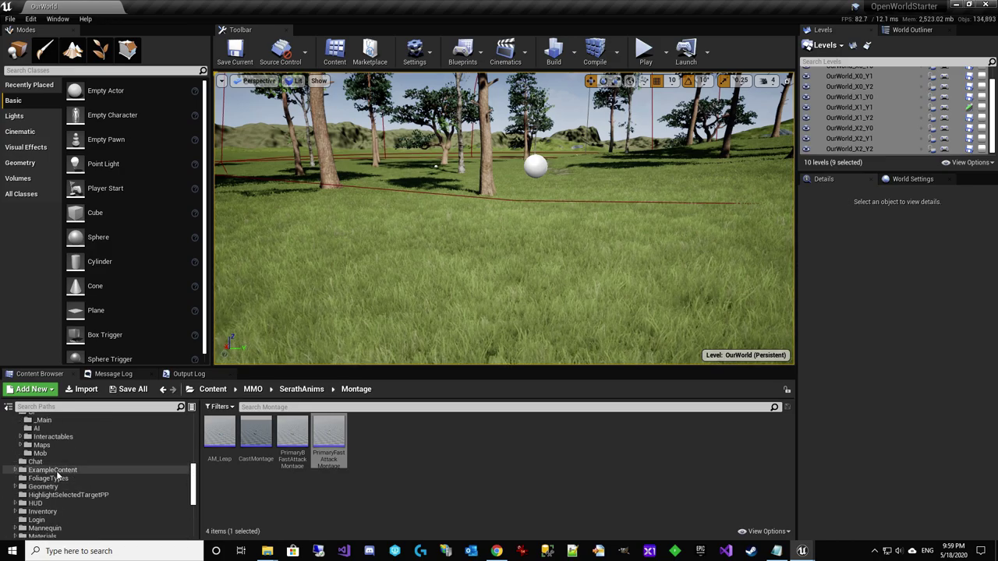
scroll(56, 471, up, 5)
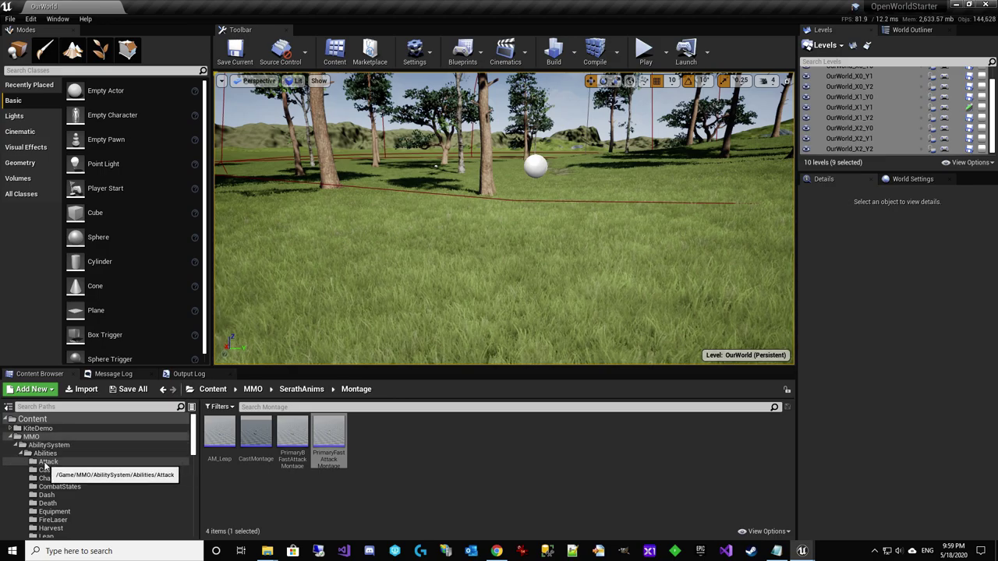
scroll(45, 465, down, 8)
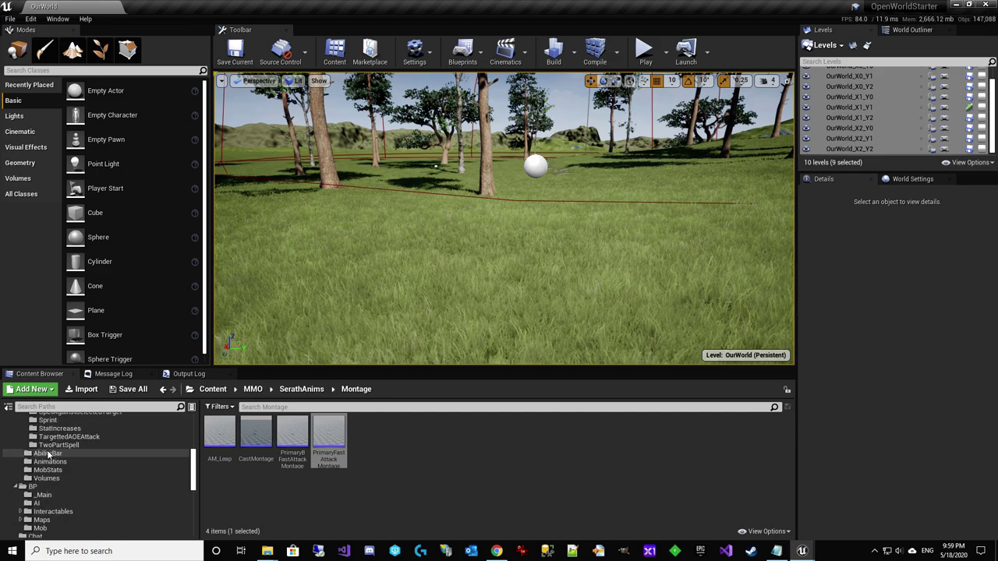
scroll(49, 459, down, 4)
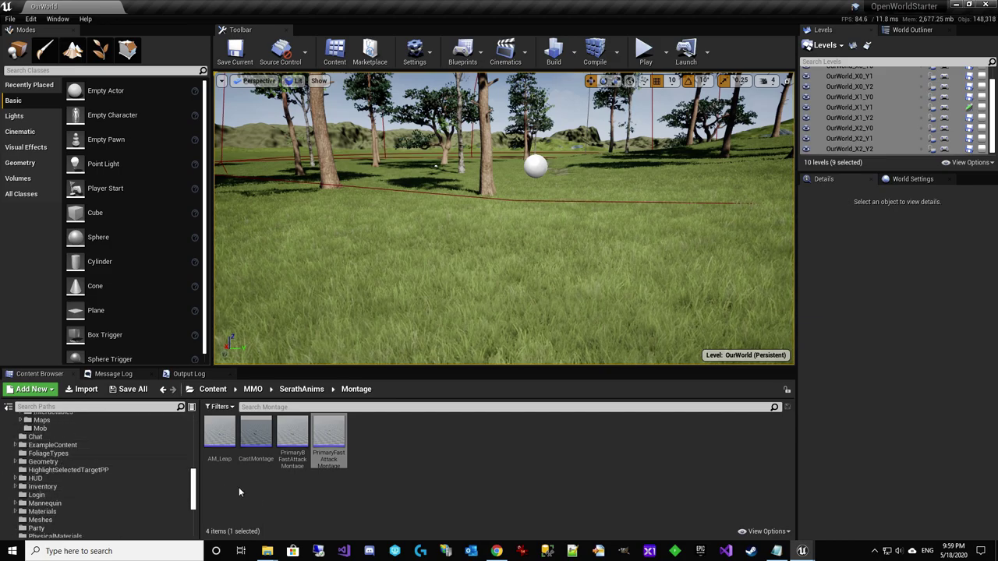
double_click(325, 450)
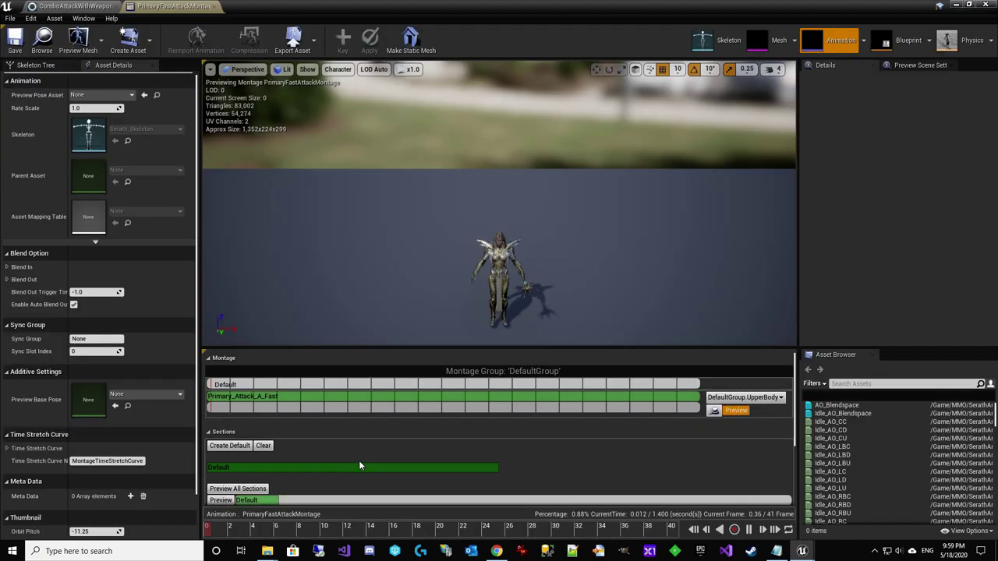
Scroll to the montage's Notifies track and inspect its notify menu without adding anything
scroll(348, 462, down, 3)
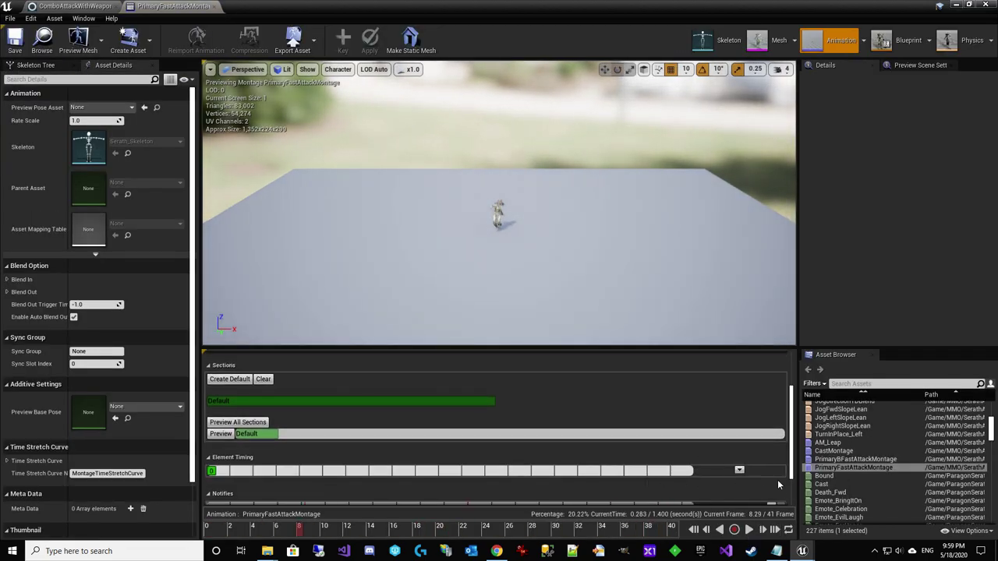
scroll(367, 459, down, 2)
right_click(284, 458)
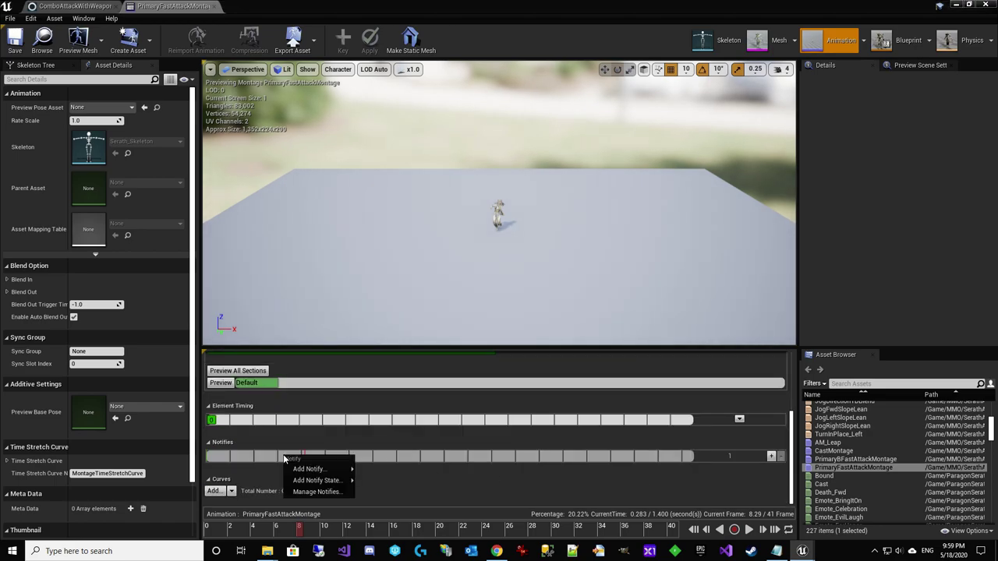
mouse_move(320, 469)
mouse_move(442, 433)
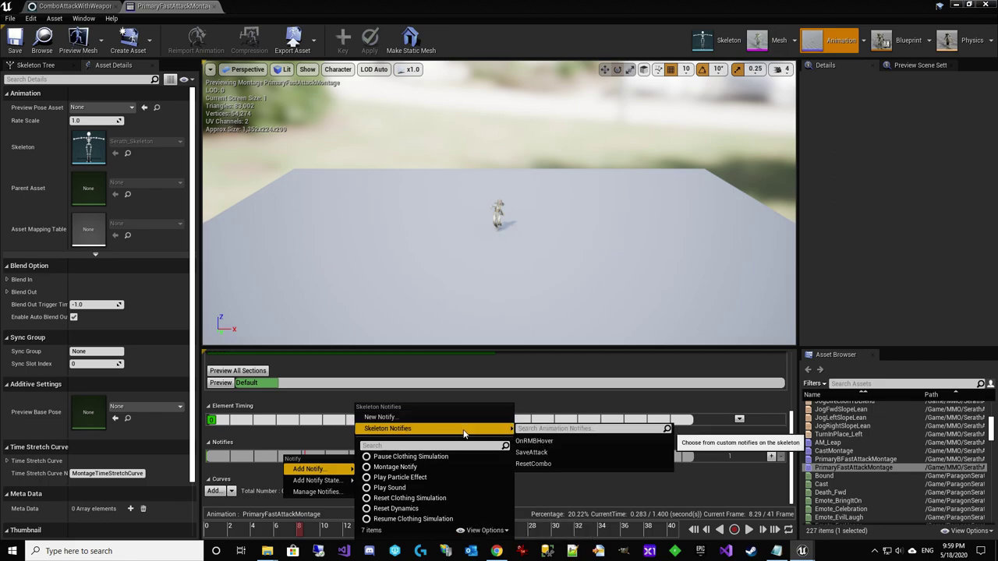
click(876, 270)
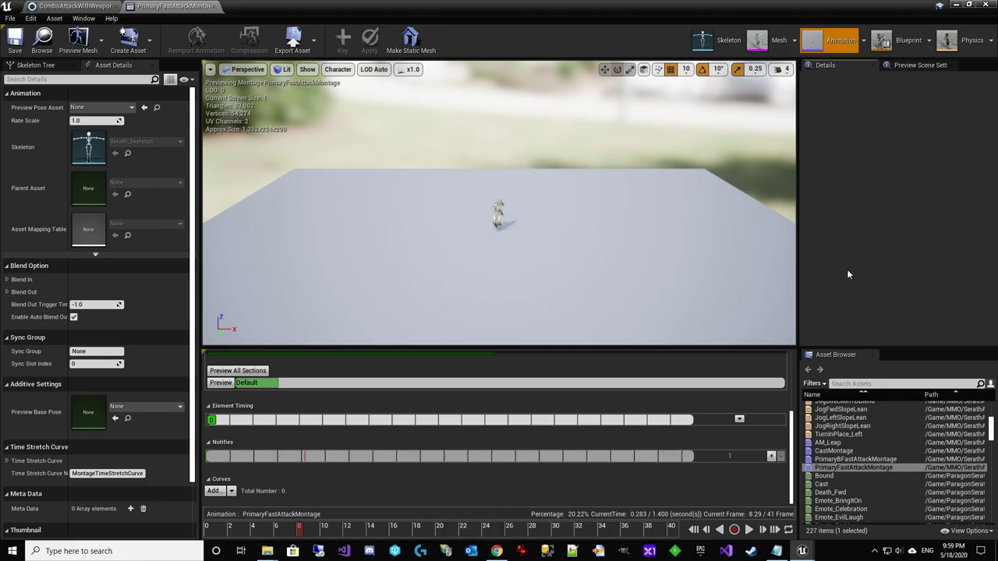
In Skeleton mode's Animation Notifies list, add a new StartCombo notify
click(715, 41)
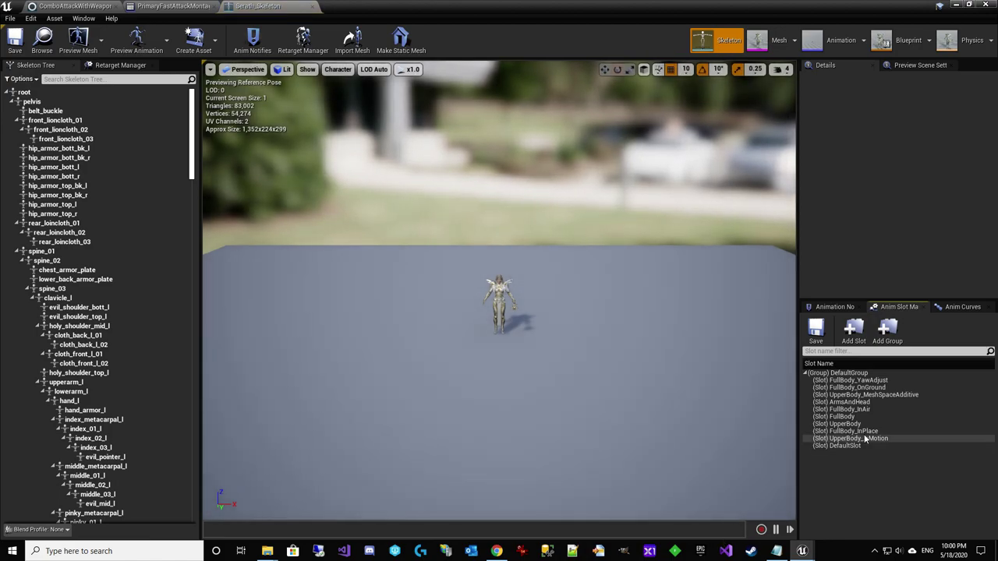
click(833, 308)
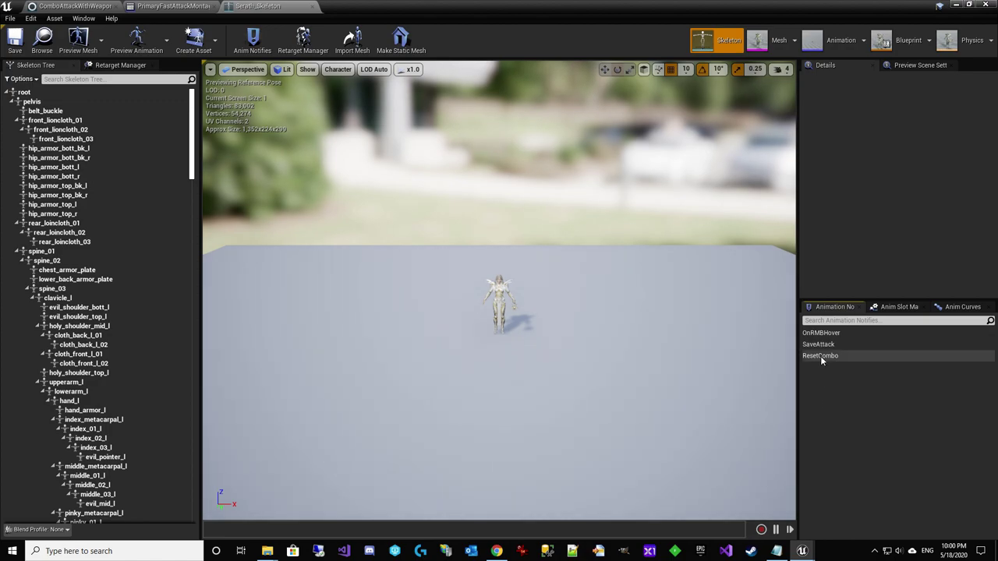
right_click(873, 363)
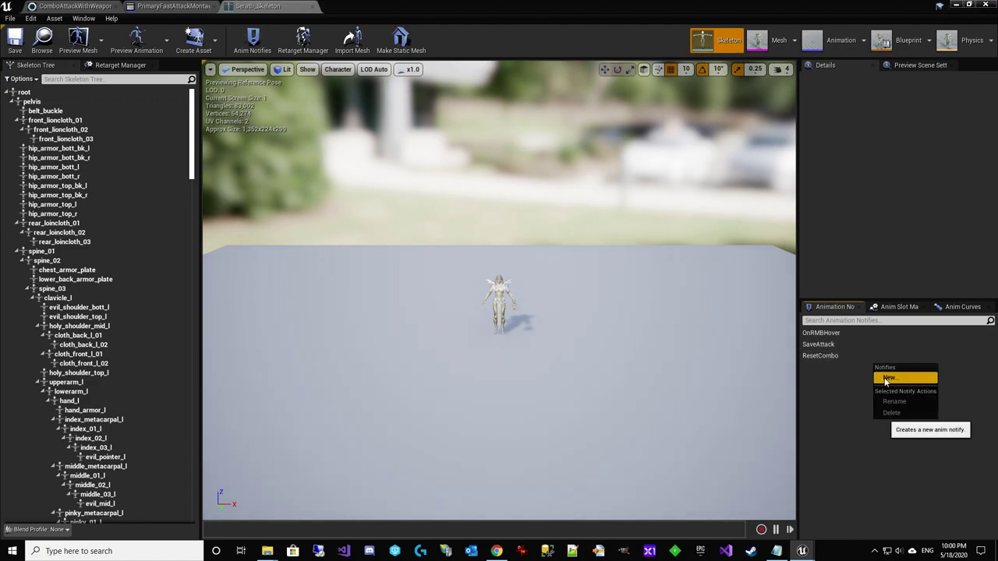
click(887, 378)
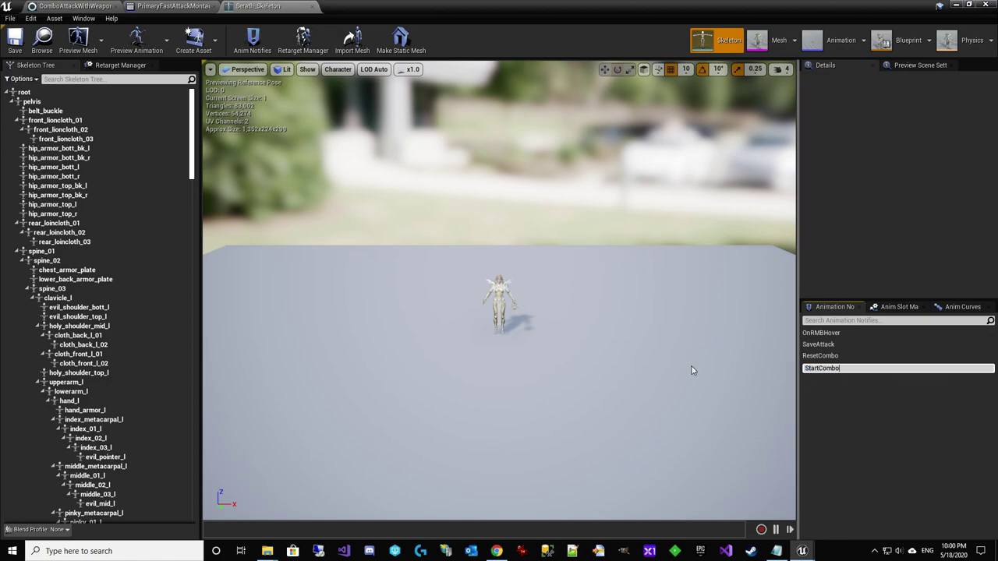
key(Return)
Add an EndCombo notify and save the Serath skeleton
right_click(845, 399)
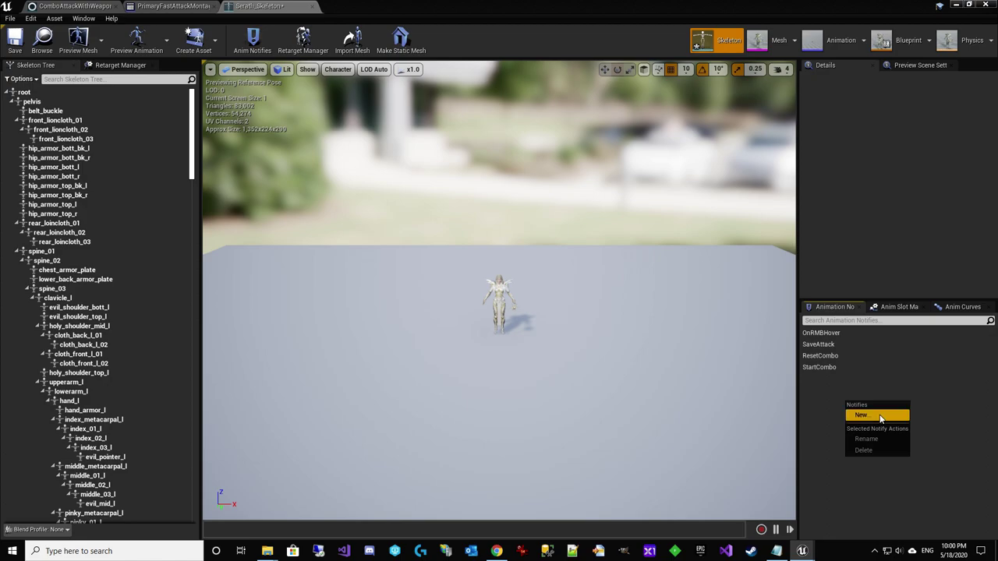
click(861, 416)
text(EndCom)
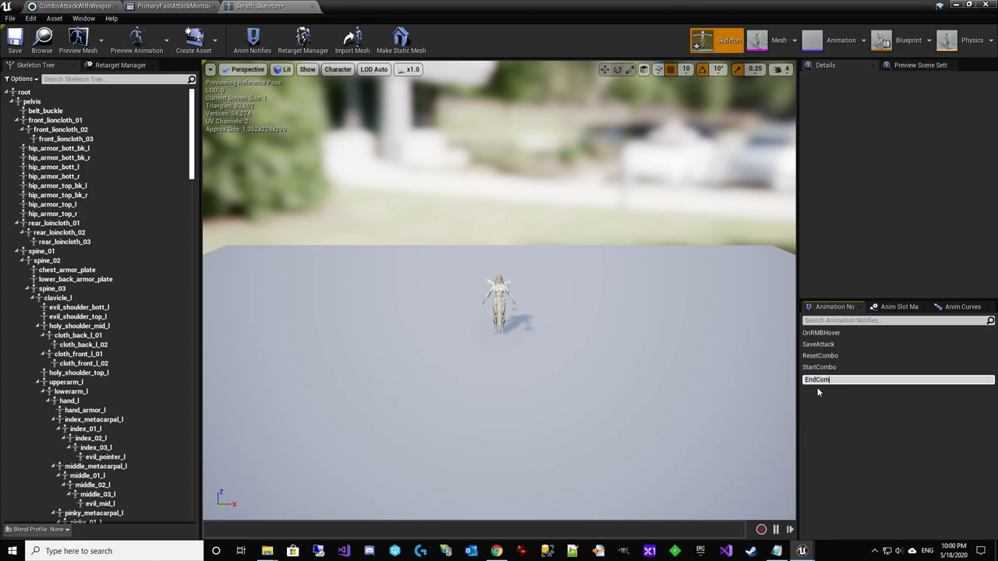
text(bo)
key(Return)
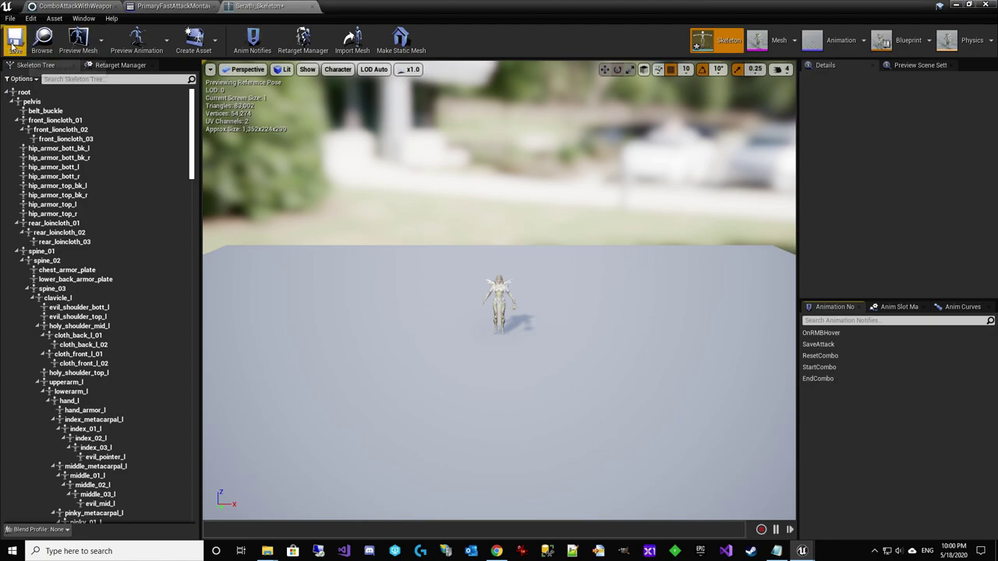
click(14, 45)
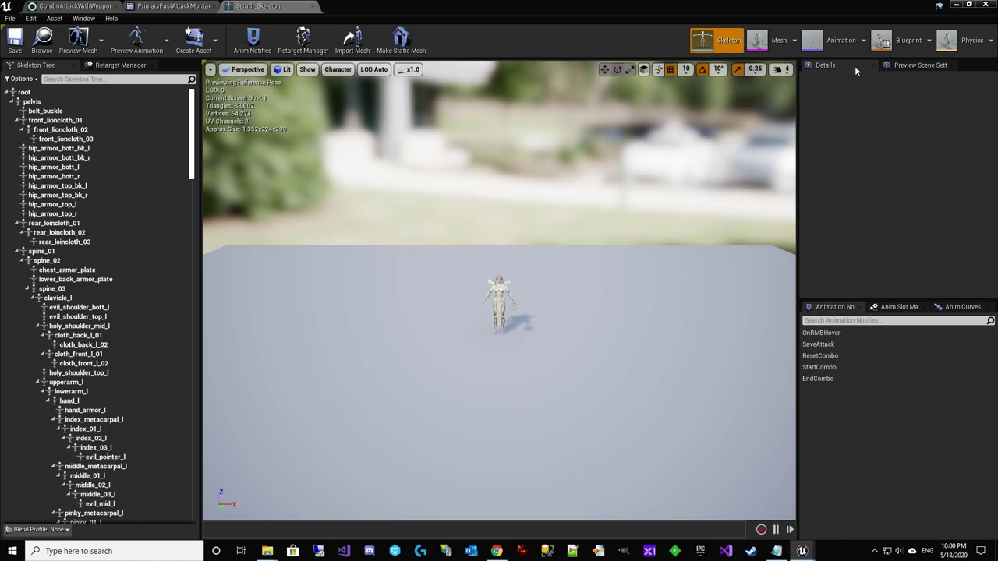
In SerathAnimBP's Event Graph, find and select the AnimNotify_StartCombo and AnimNotify_EndCombo nodes
click(895, 40)
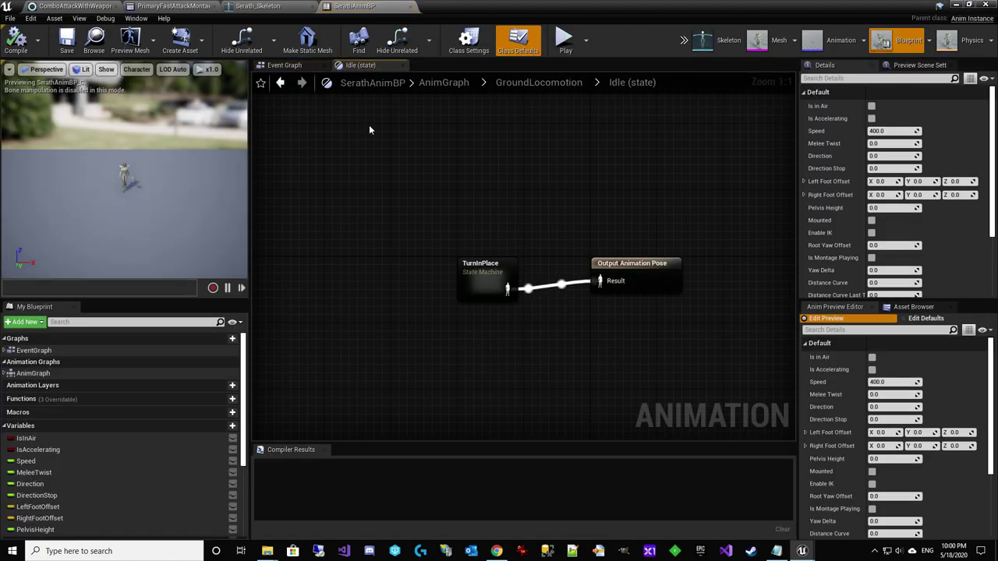
click(290, 67)
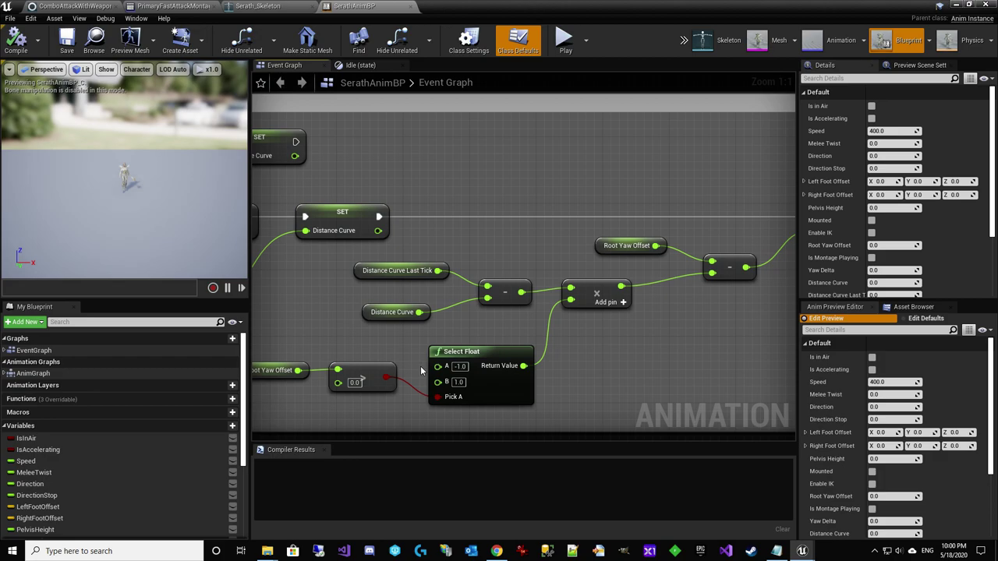
scroll(425, 343, down, 6)
right_drag(543, 354, 507, 304)
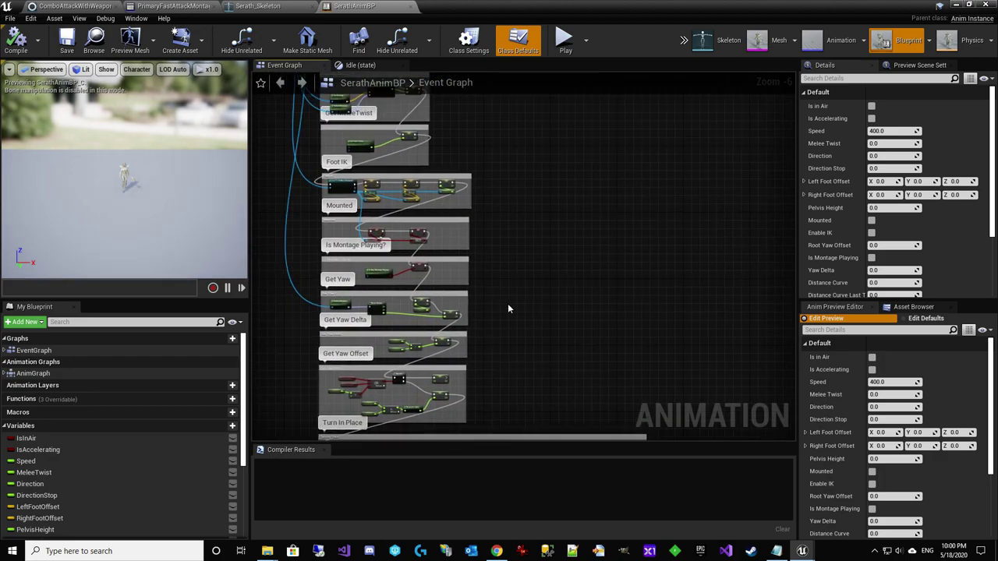
scroll(523, 283, up, 2)
scroll(546, 246, up, 5)
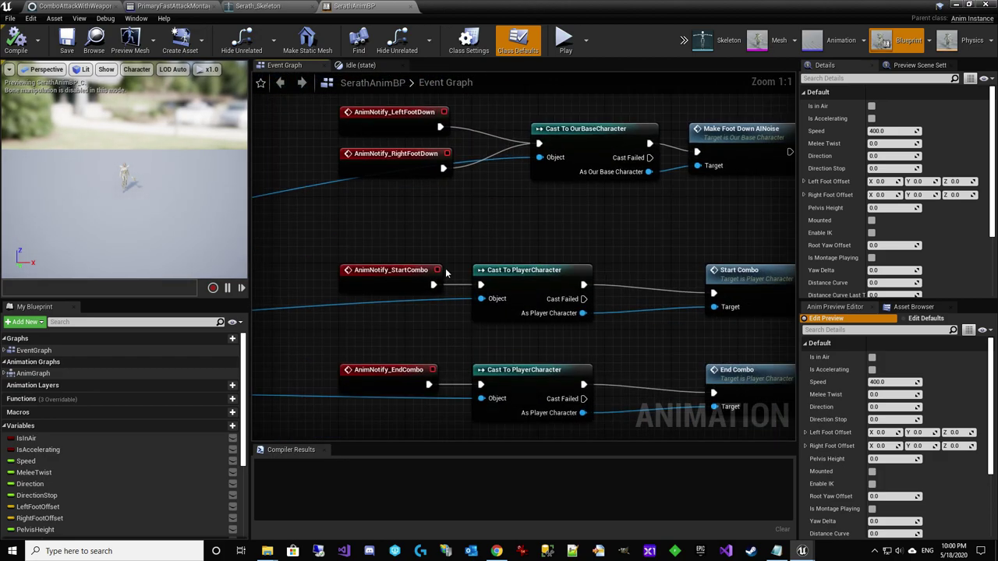
right_drag(406, 375, 382, 332)
click(383, 337)
right_drag(487, 399, 458, 330)
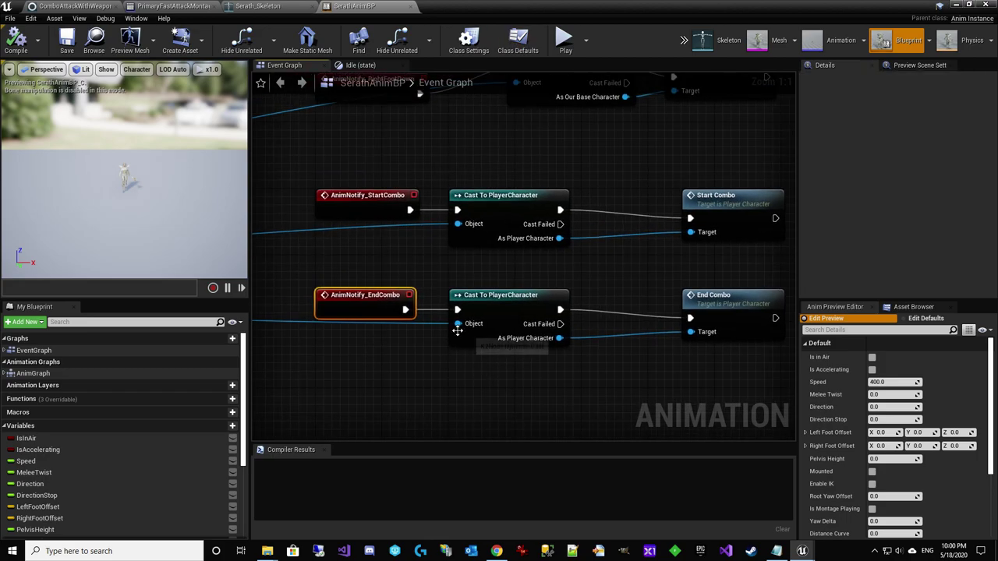
click(379, 295)
Return through the Serath_Skeleton tab to the PrimaryFastAttackMontage animation editor
right_drag(599, 293, 560, 290)
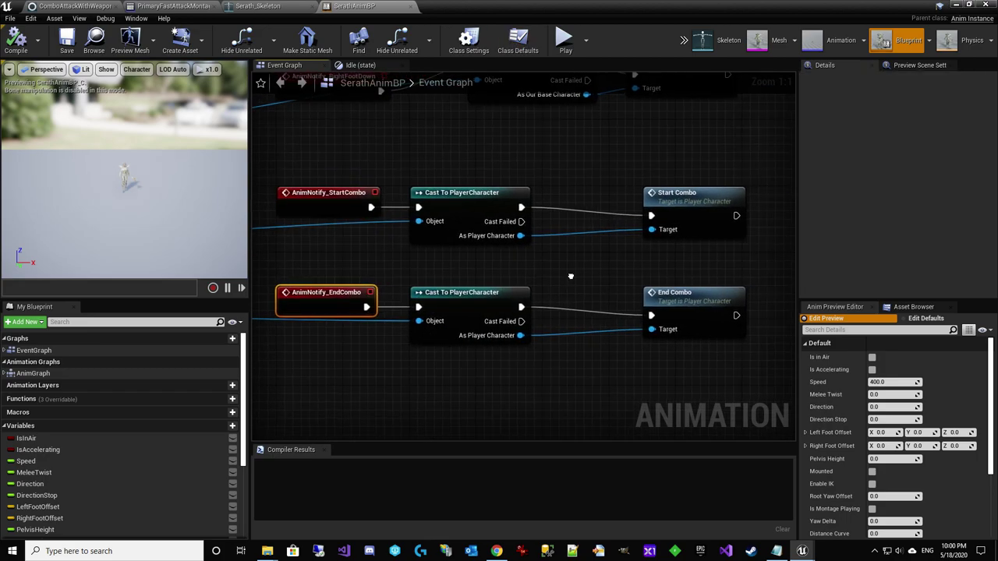
click(285, 9)
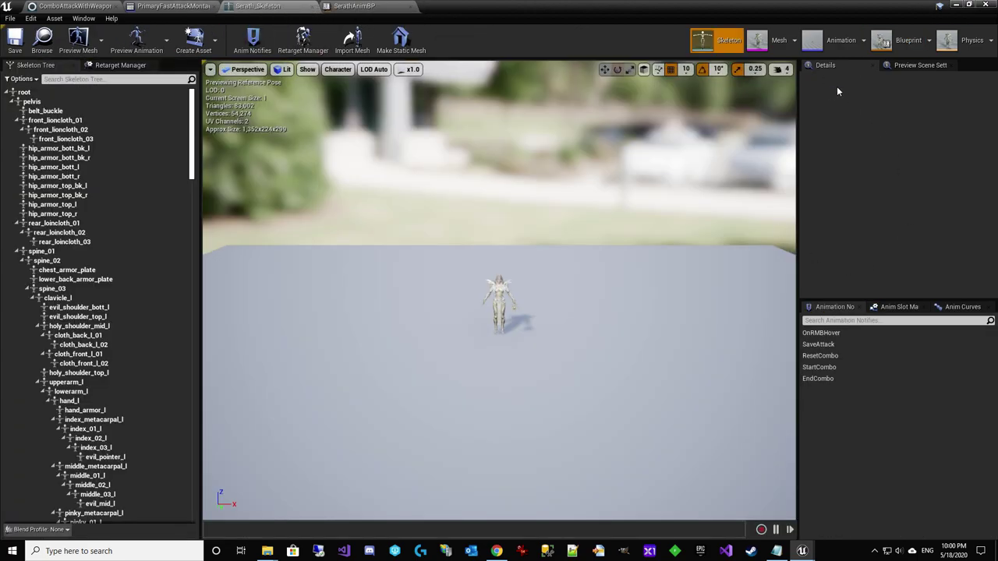
click(836, 41)
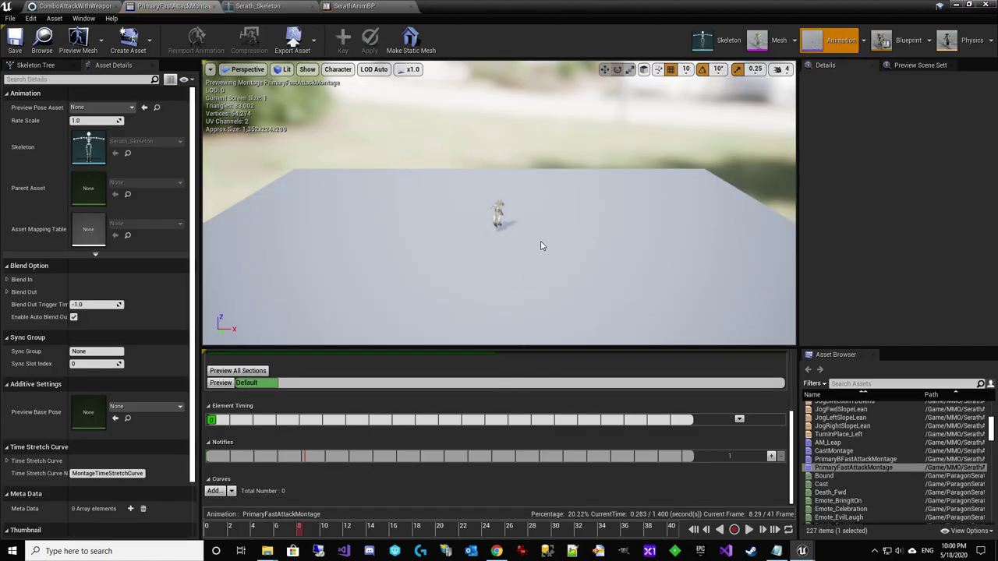
Add a StartCombo skeleton notify at frame 25 (0.857 sec) of PrimaryFastAttackMontage
scroll(542, 245, up, 6)
right_drag(542, 246, 714, 234)
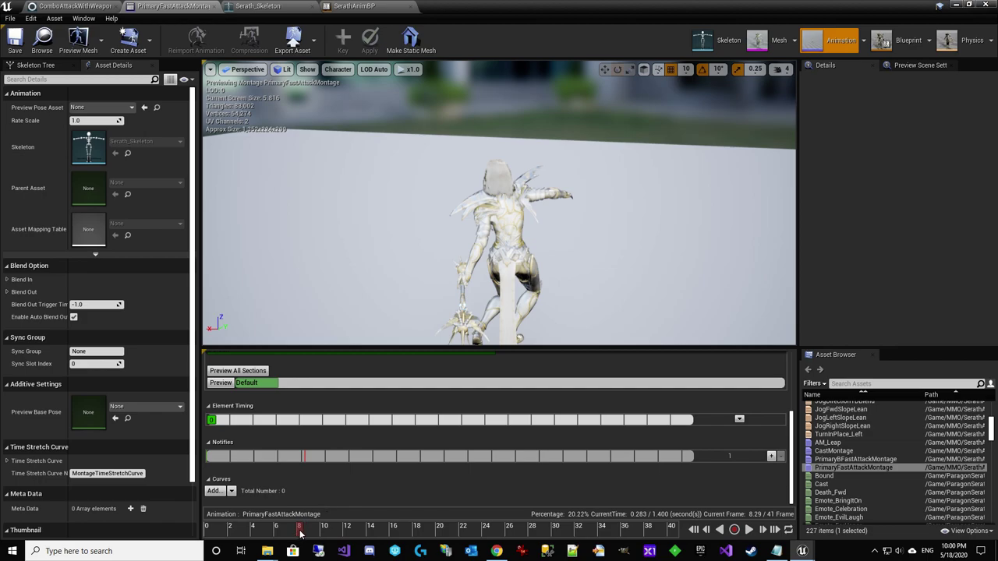
drag(301, 533, 494, 470)
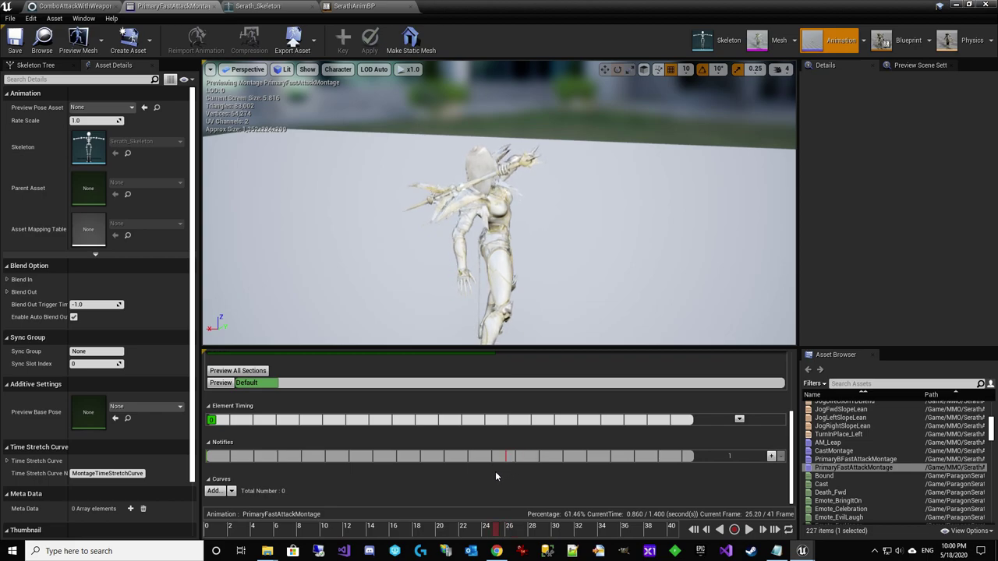
right_click(503, 458)
mouse_move(534, 471)
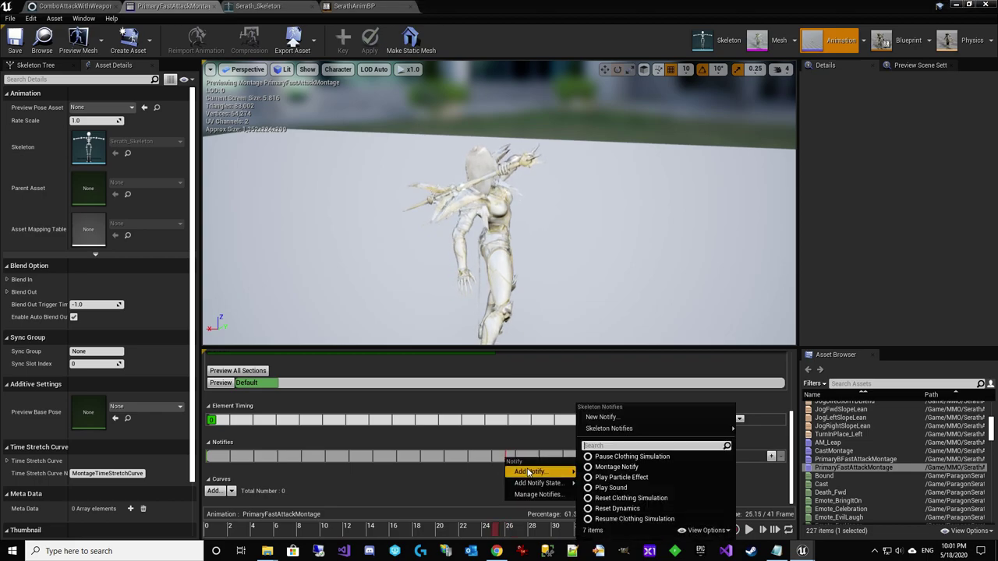
mouse_move(609, 428)
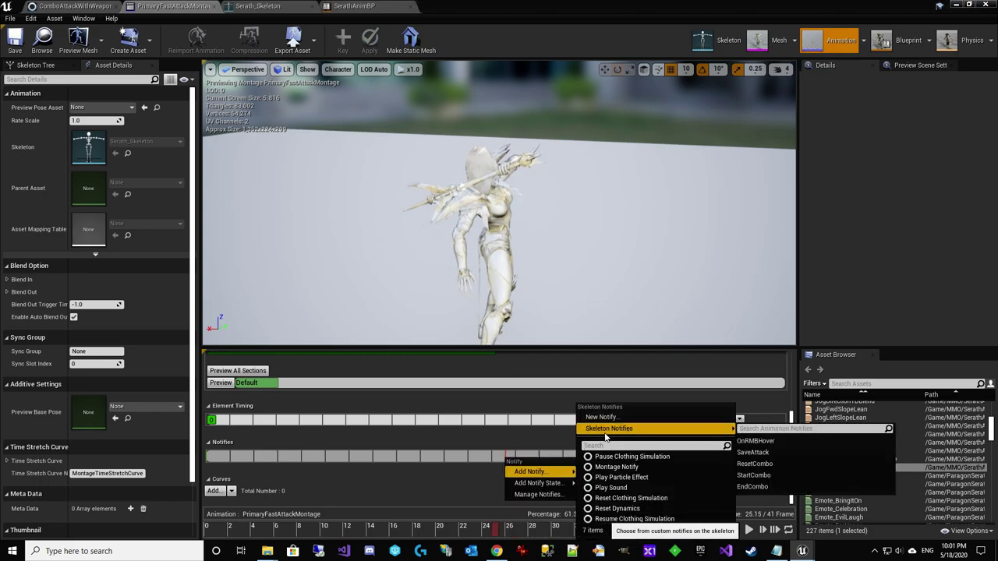
click(758, 476)
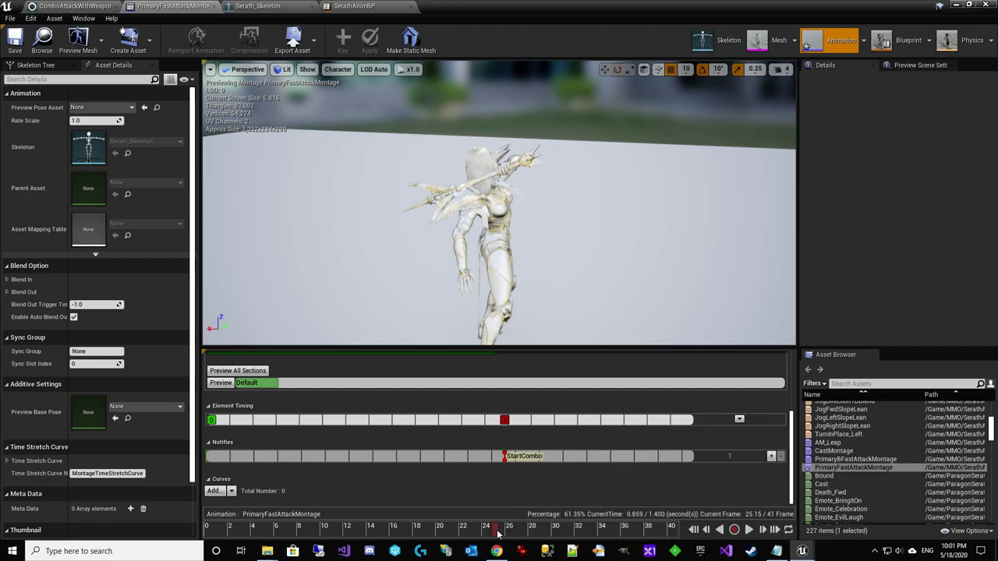
Add an EndCombo notify a few frames later and nudge it slightly earlier
drag(497, 533, 545, 523)
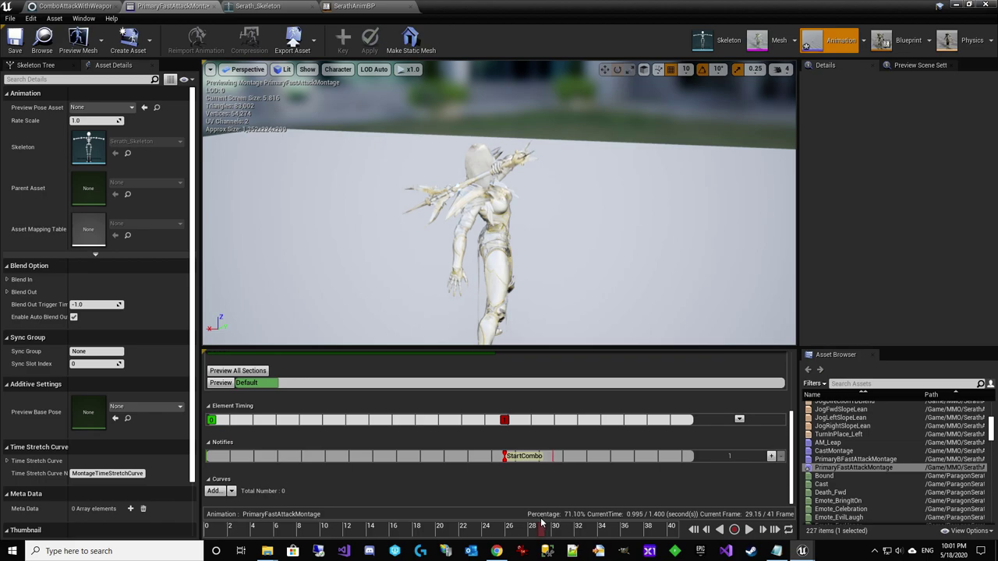
right_click(548, 462)
mouse_move(581, 475)
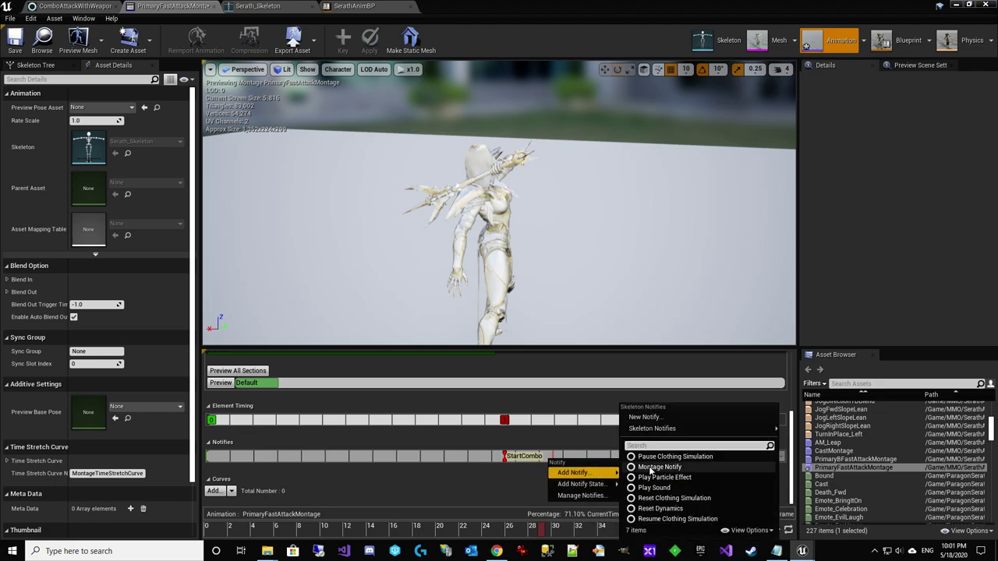
mouse_move(748, 429)
click(795, 488)
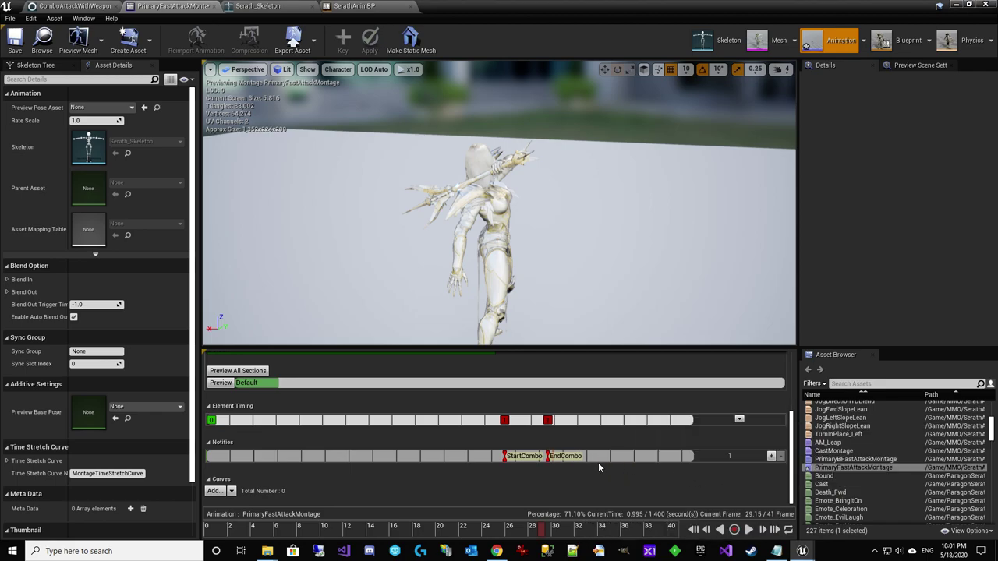
drag(568, 461, 562, 460)
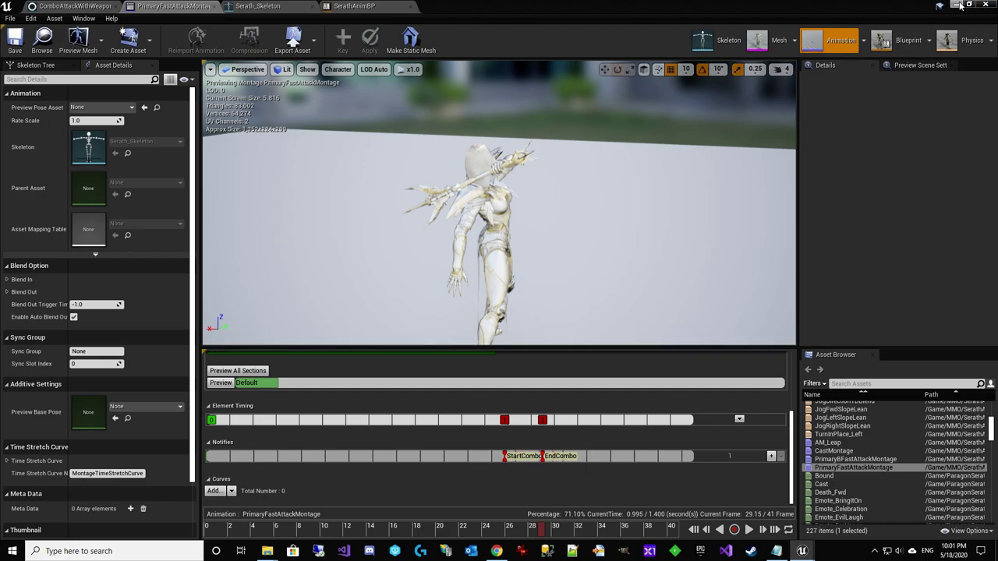
Minimize the animation editors to reach the level and clear the Output Log
click(257, 7)
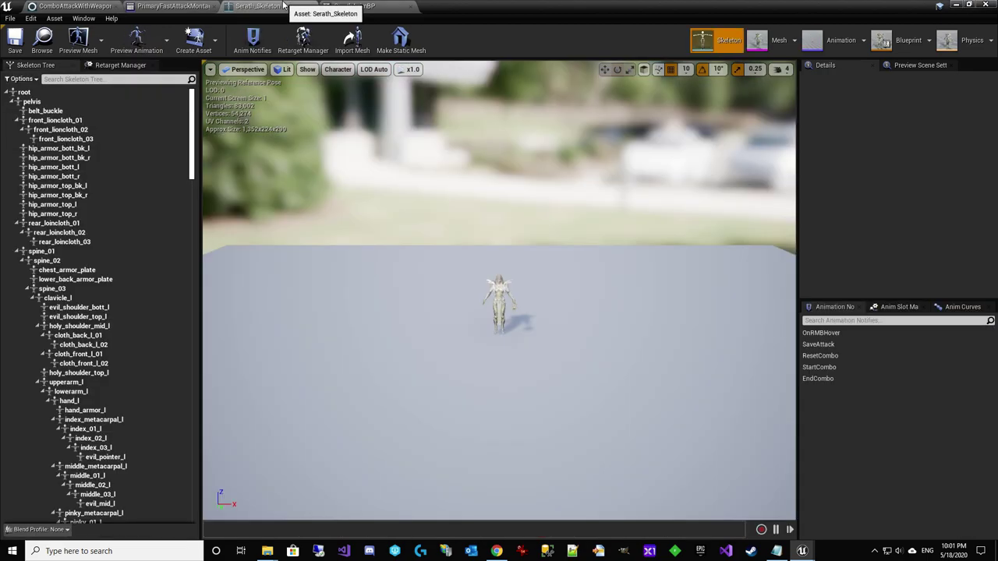
click(347, 6)
click(953, 5)
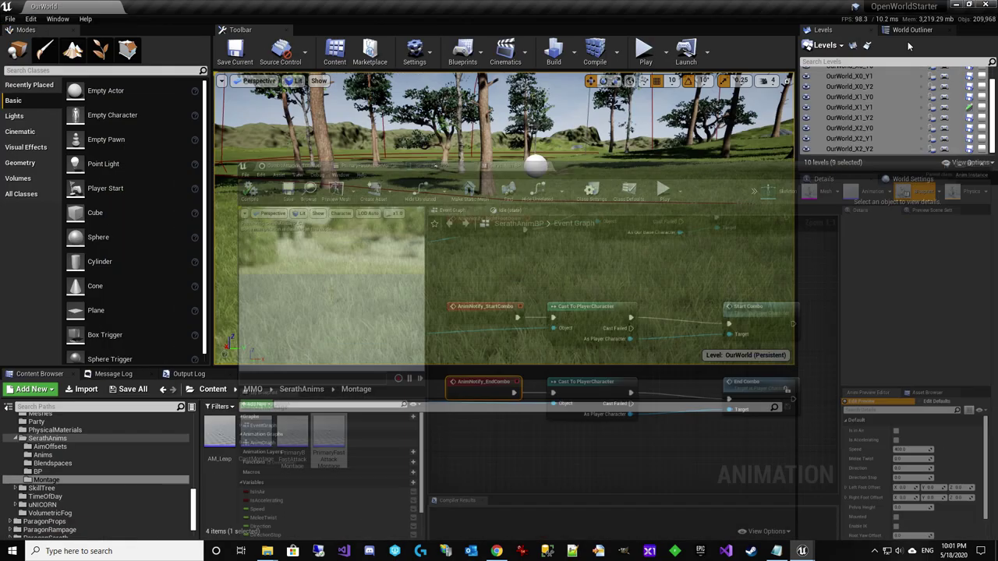
click(188, 374)
right_click(198, 428)
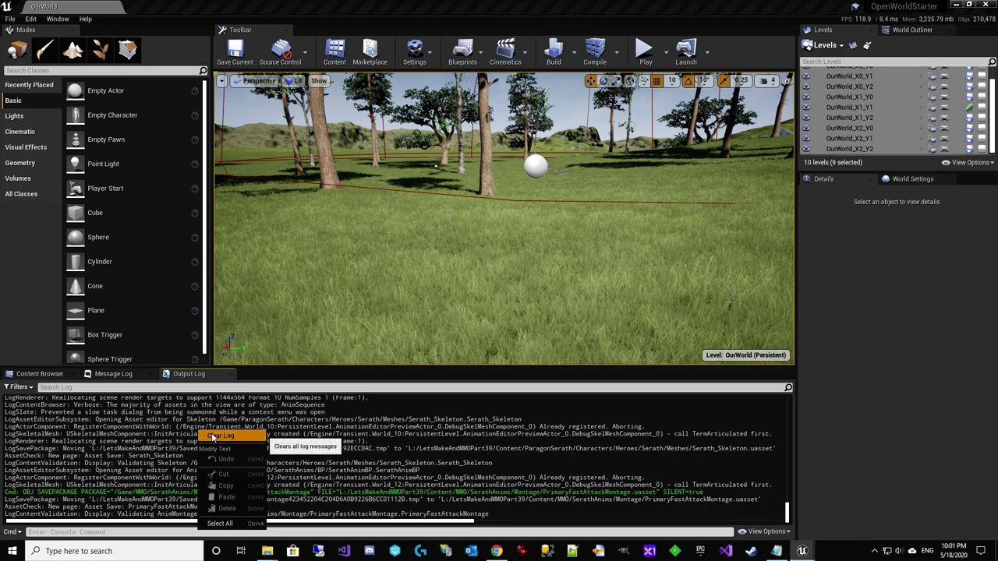
click(230, 436)
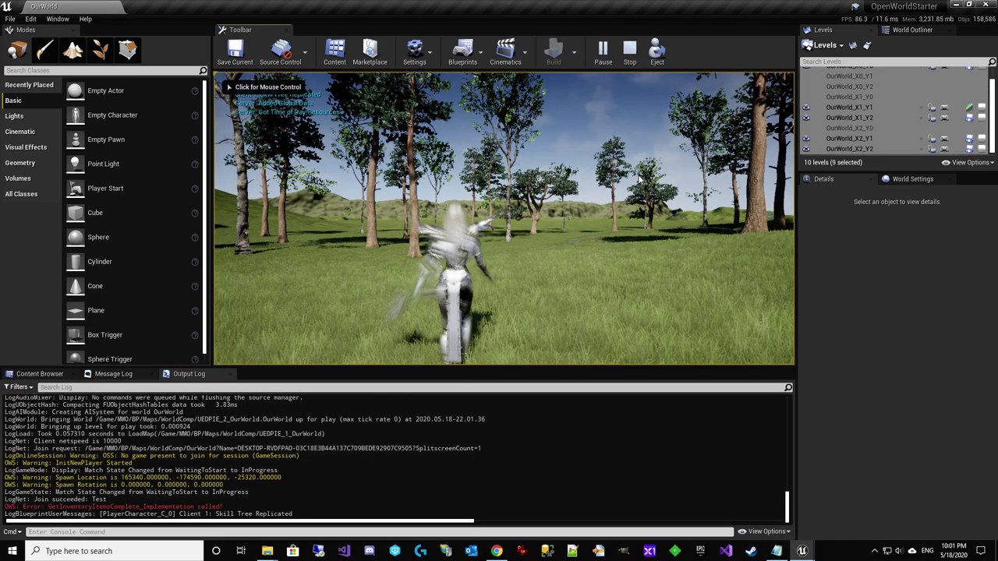
Play-test a weapon attack in the level, stop with Esc, and return to SerathAnimBP
click(639, 179)
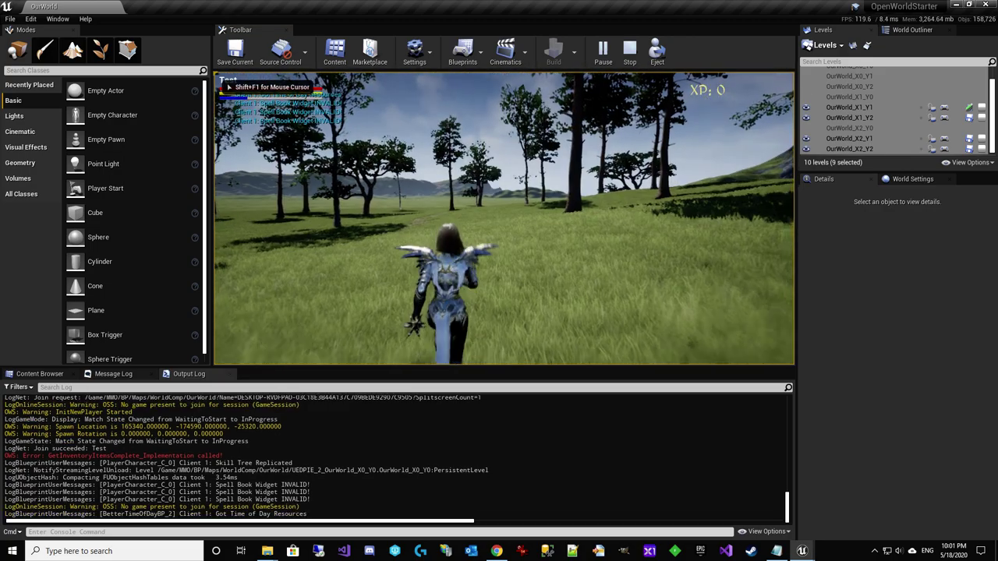
click(505, 218)
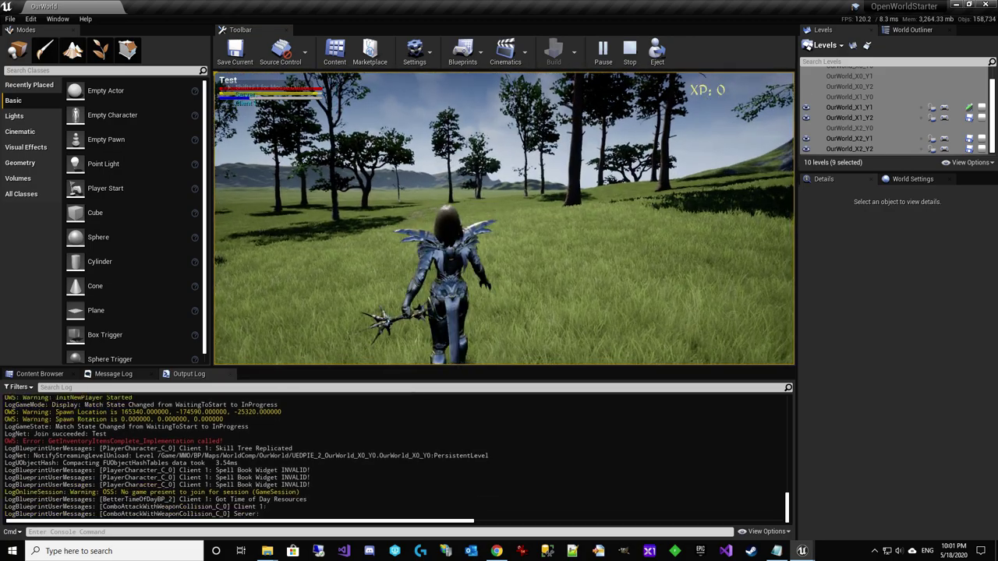
key(w)
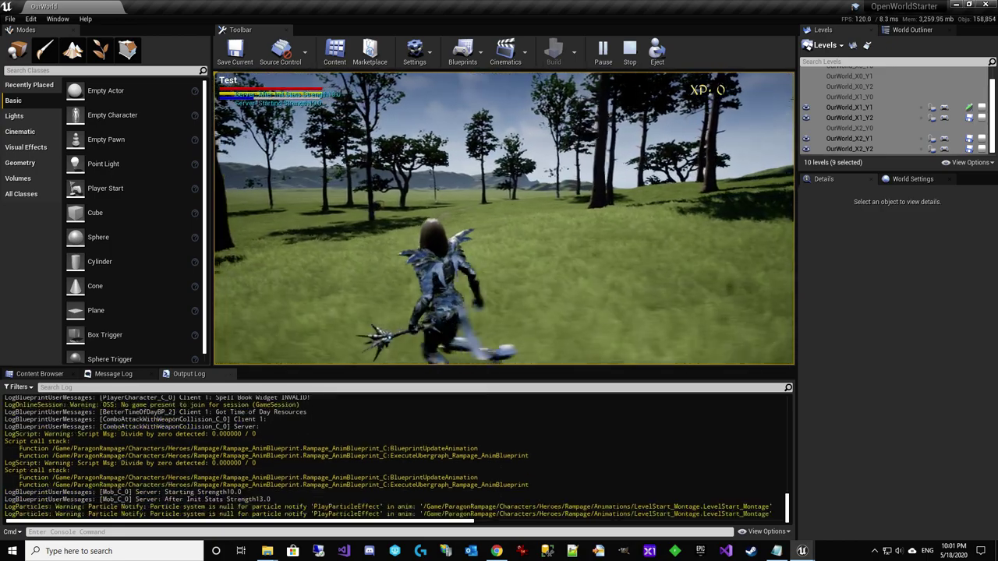
key(Escape)
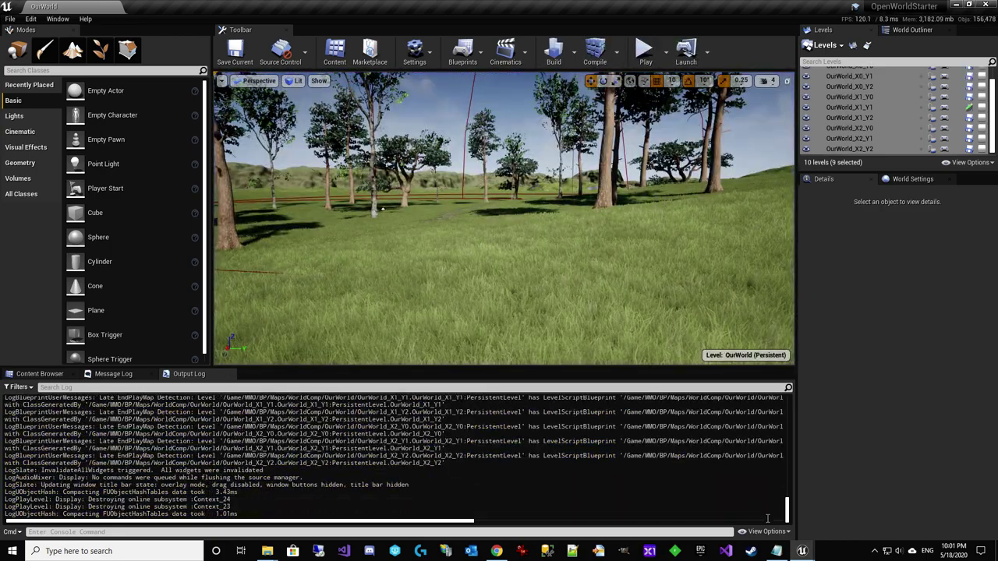
click(858, 507)
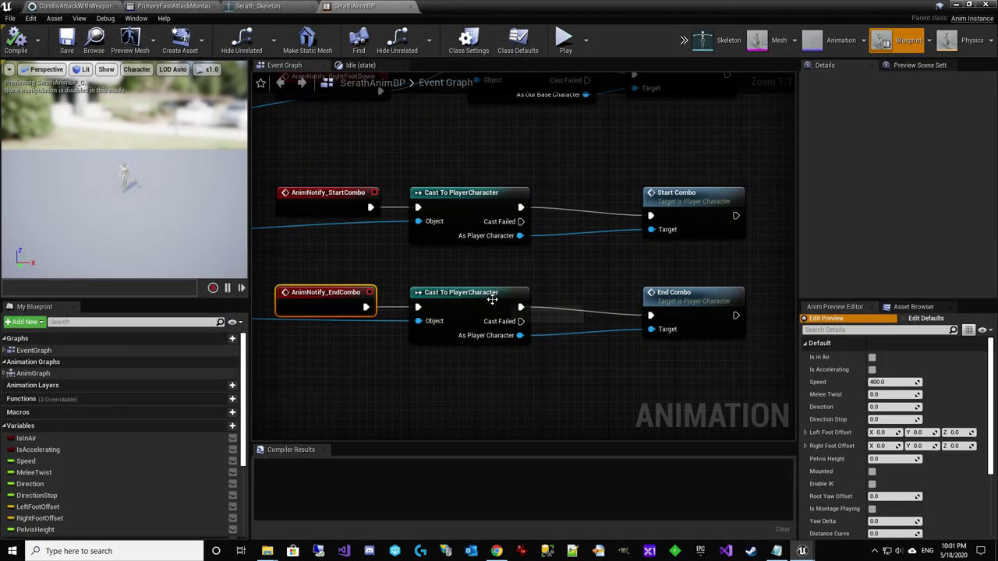
In ComboAttackWithWeaponCollision, inspect the StartCombo and EndCombo Wait Gameplay Event nodes
scroll(477, 287, down, 3)
right_drag(477, 287, 522, 355)
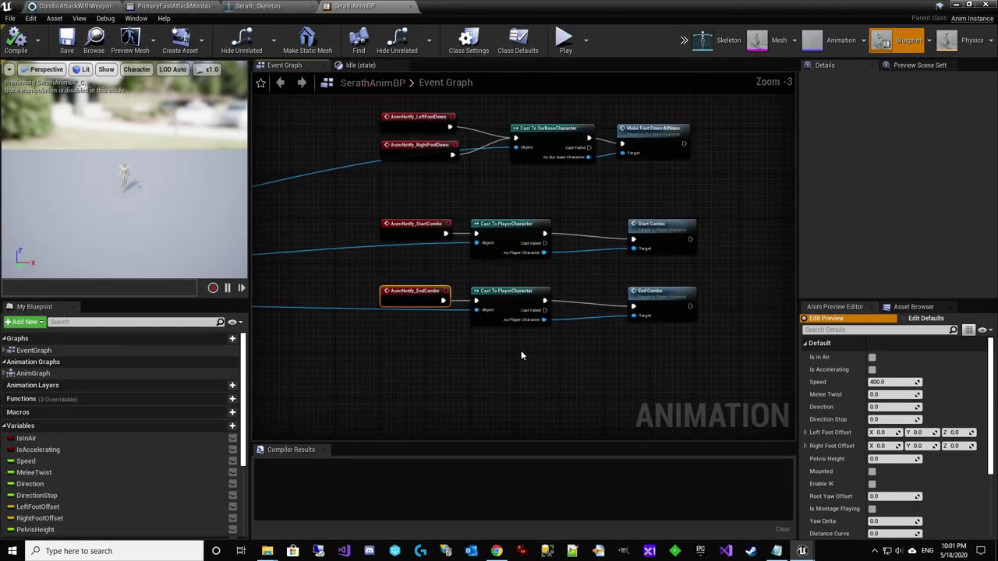
click(70, 5)
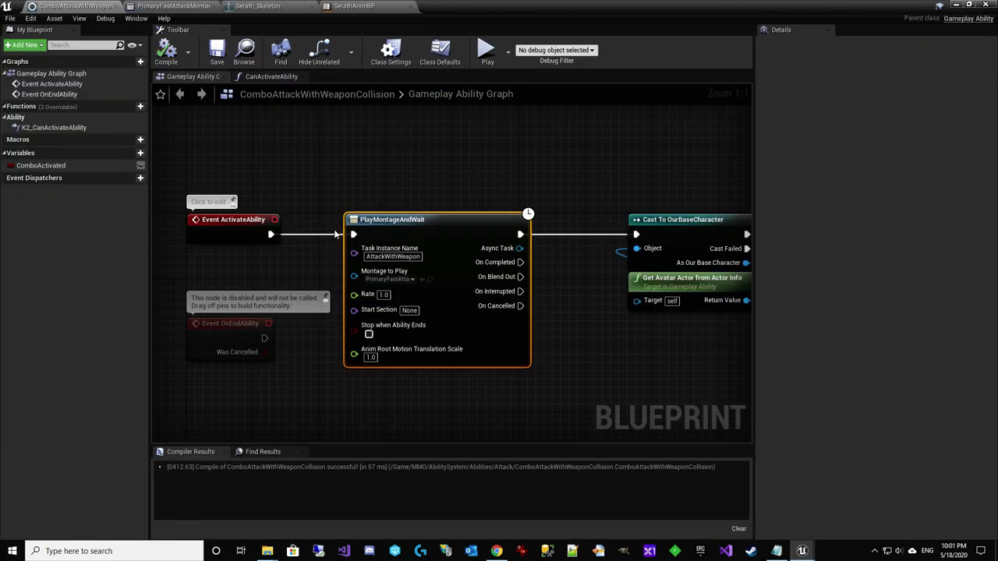
right_drag(536, 360, 434, 329)
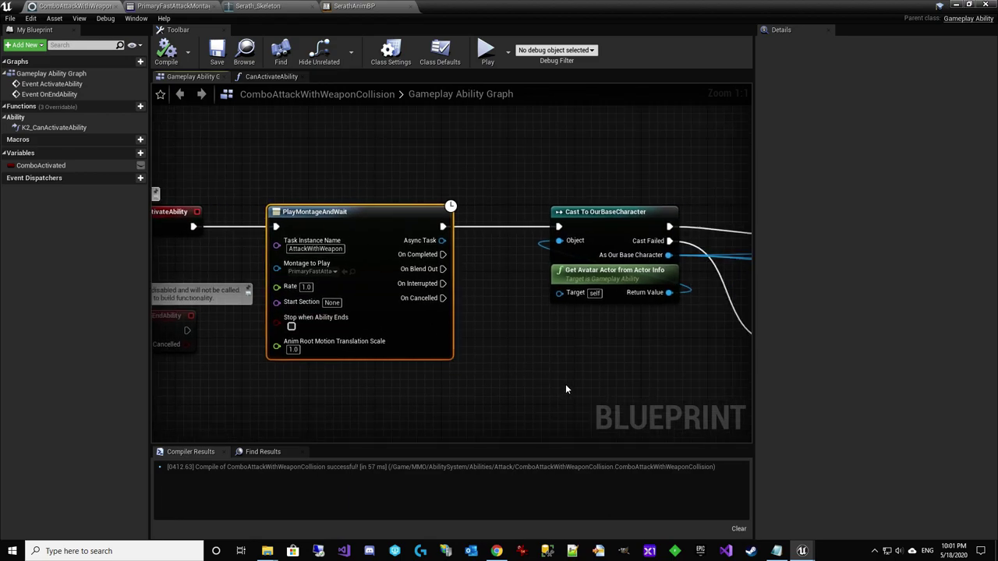
right_drag(566, 389, 593, 359)
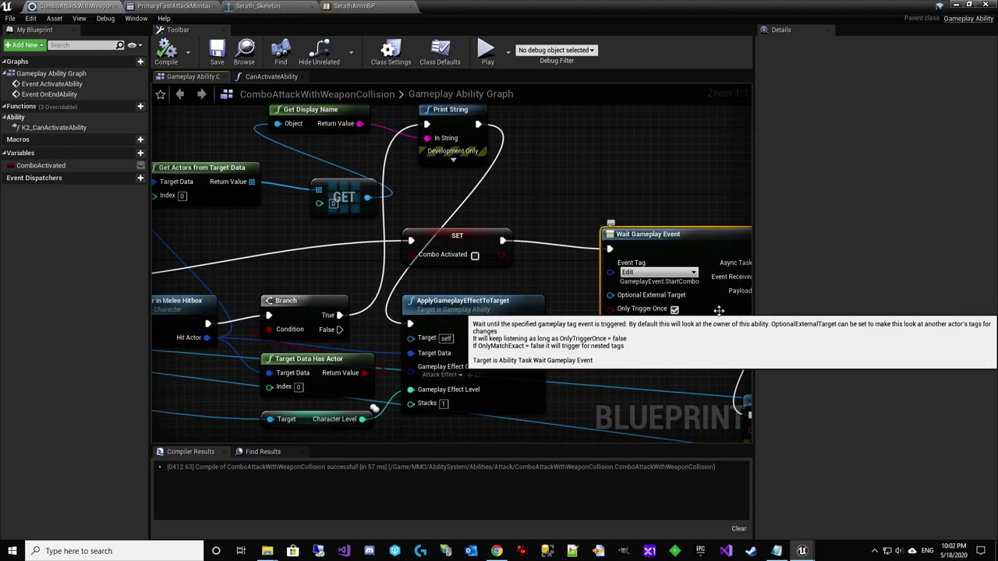
click(660, 302)
right_drag(660, 302, 543, 295)
click(546, 261)
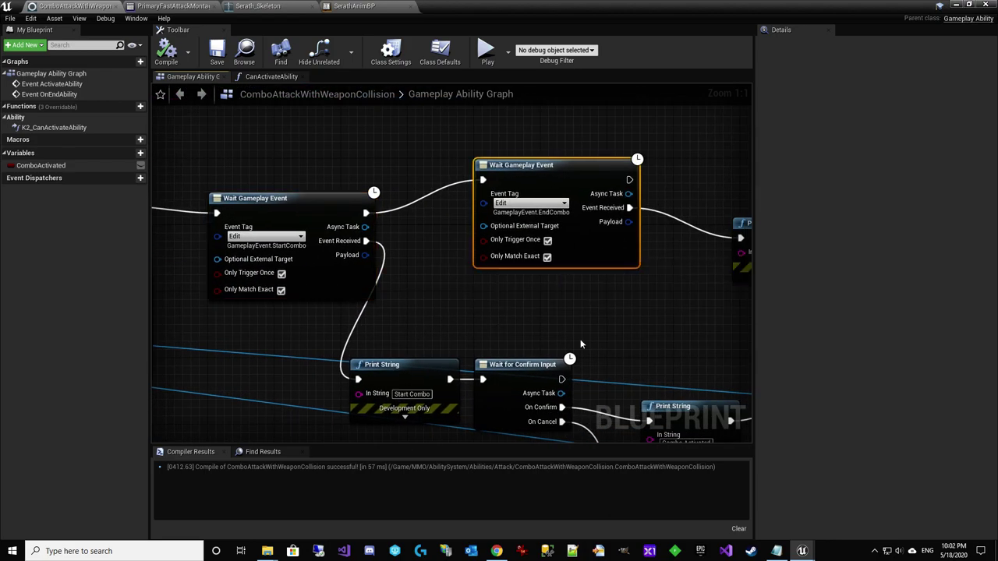
Pan past SET Combo Activated and the Branches back to CommitAbility, Wait Delay and EndAbility
right_drag(580, 339, 708, 249)
right_drag(446, 136, 564, 240)
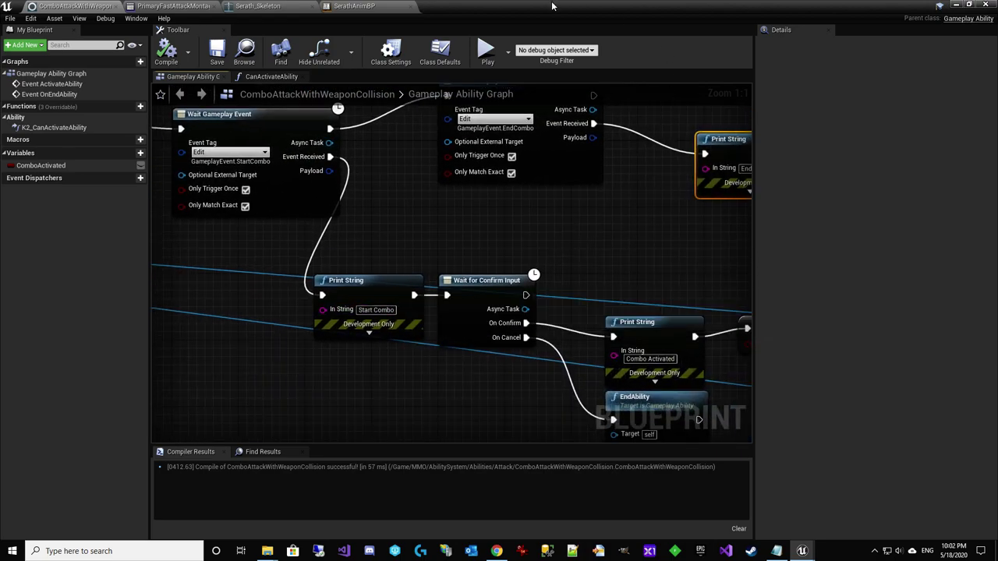
right_drag(754, 168, 930, 405)
right_drag(512, 171, 623, 190)
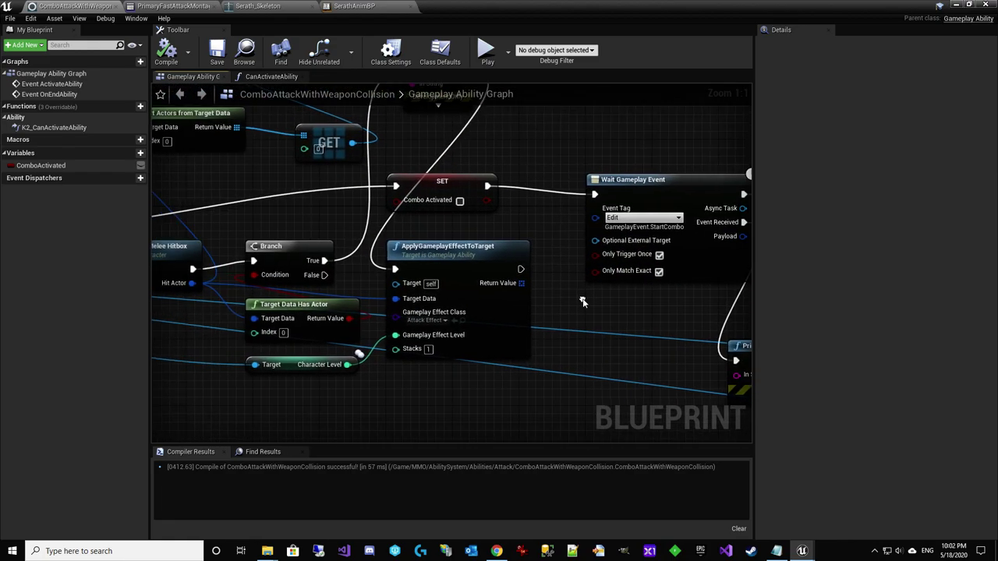
right_drag(396, 248, 555, 247)
right_drag(332, 213, 495, 162)
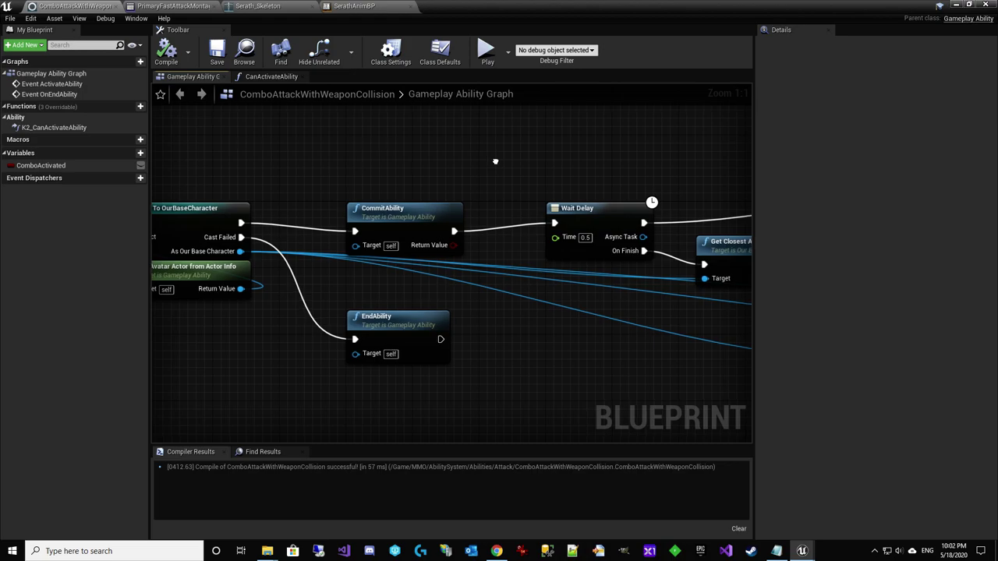
Clear the Output Log and play-test a weapon attack via the Play dropdown
click(952, 4)
right_click(377, 458)
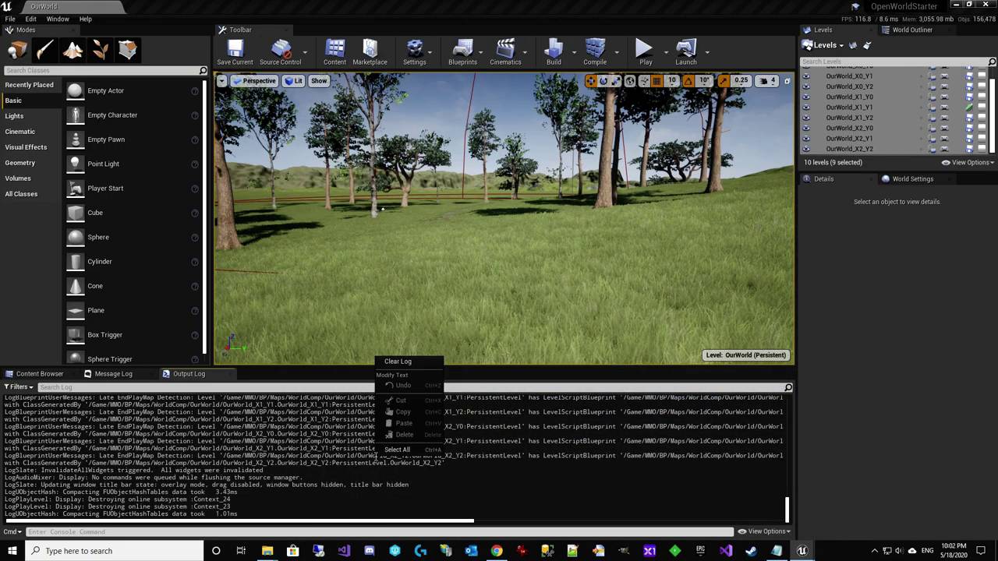
click(427, 367)
click(665, 51)
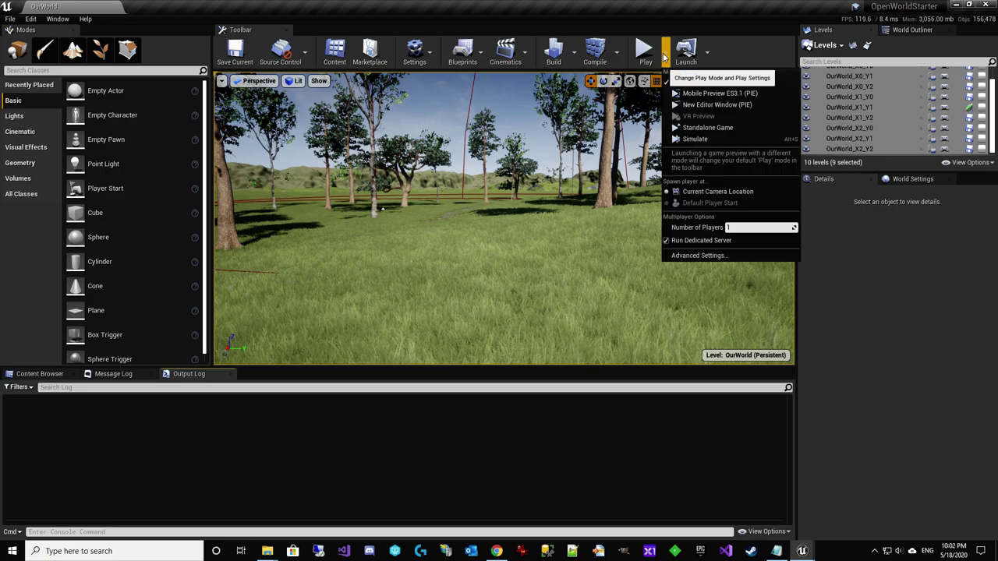
click(645, 49)
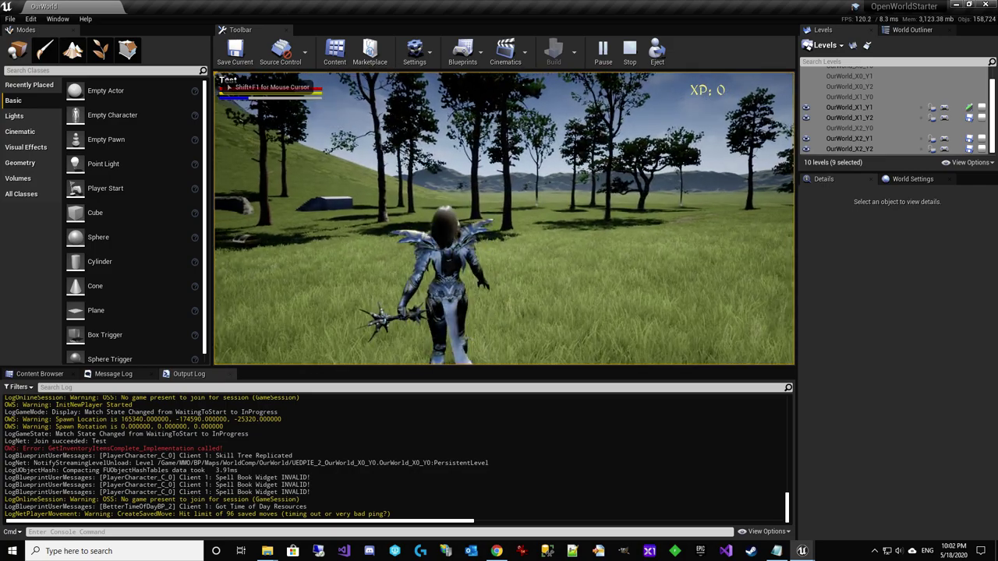
click(504, 218)
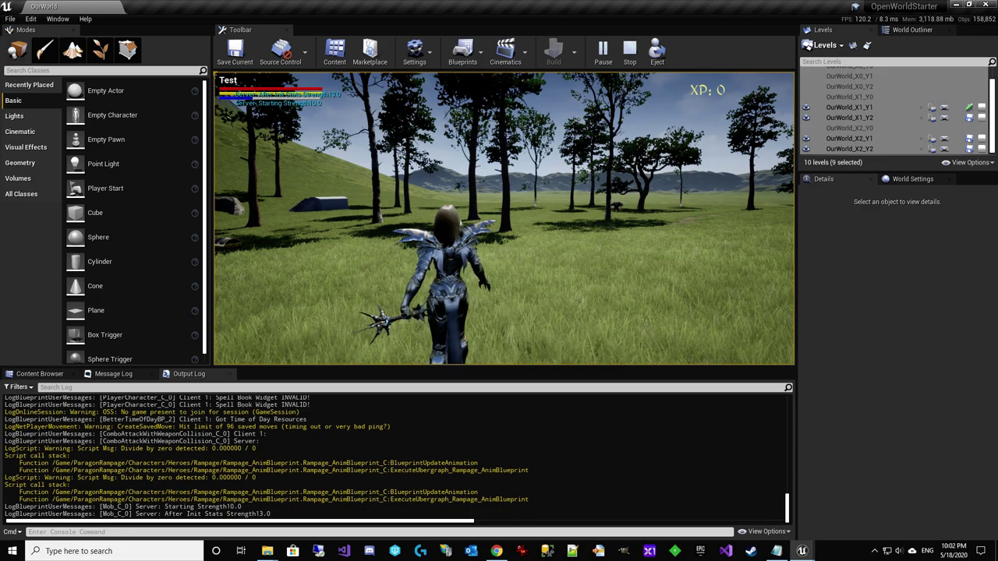
key(w)
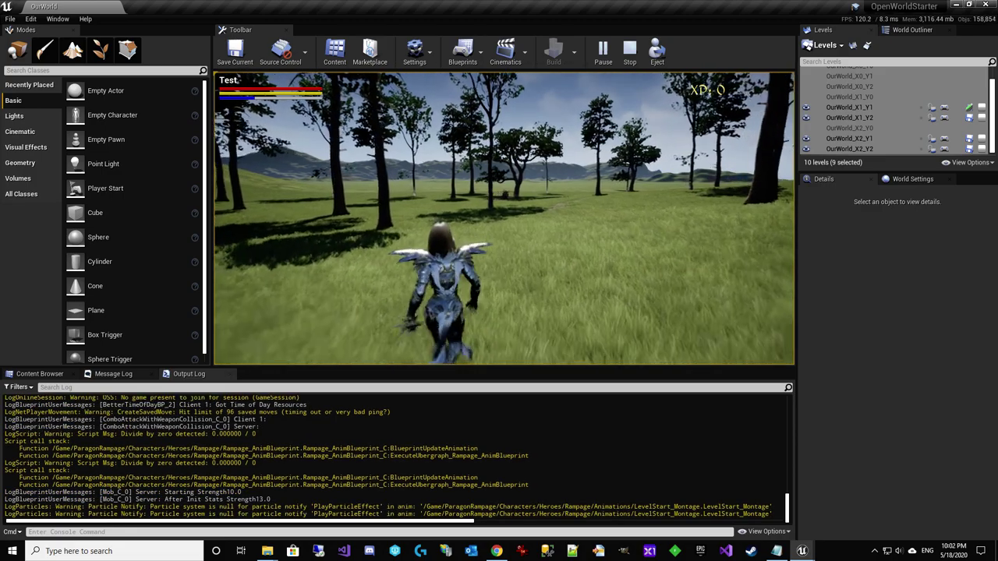
key(Escape)
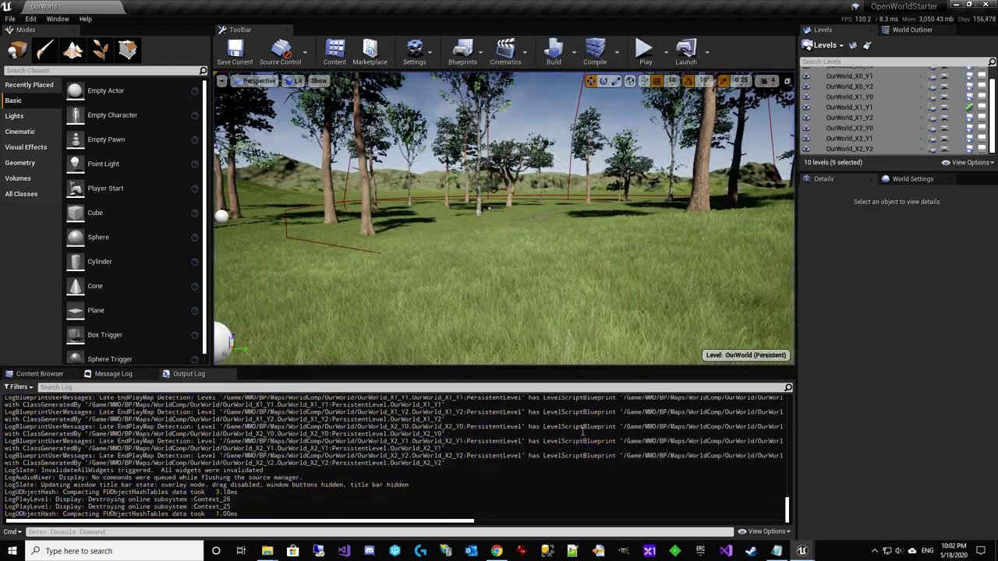
Clear the log again and review the ability graph's Wait Delay, Branch and Wait Gameplay Event nodes
right_click(583, 429)
click(616, 436)
mouse_move(802, 551)
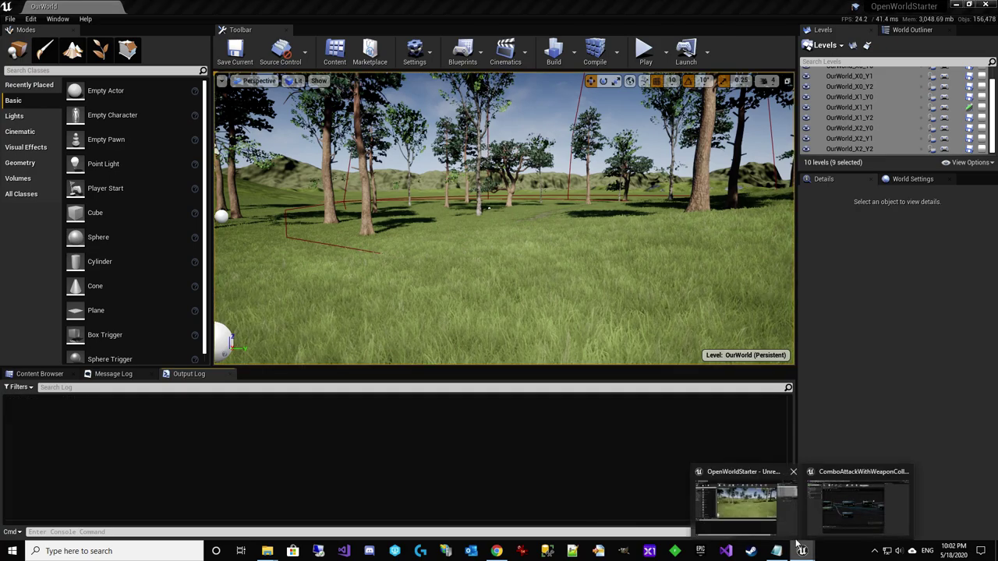
click(840, 501)
right_drag(442, 314, 156, 324)
right_drag(571, 310, 698, 372)
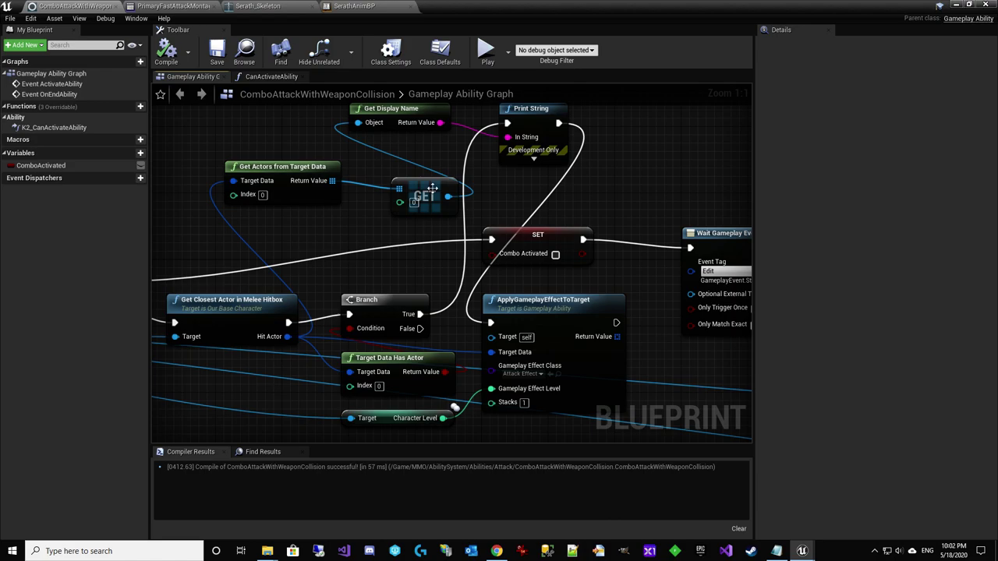
click(437, 60)
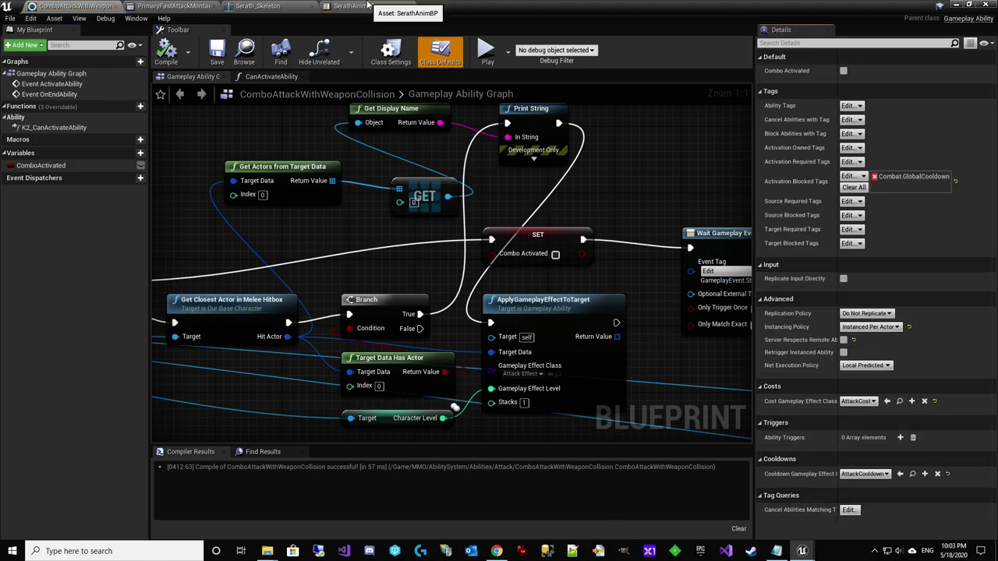
click(274, 8)
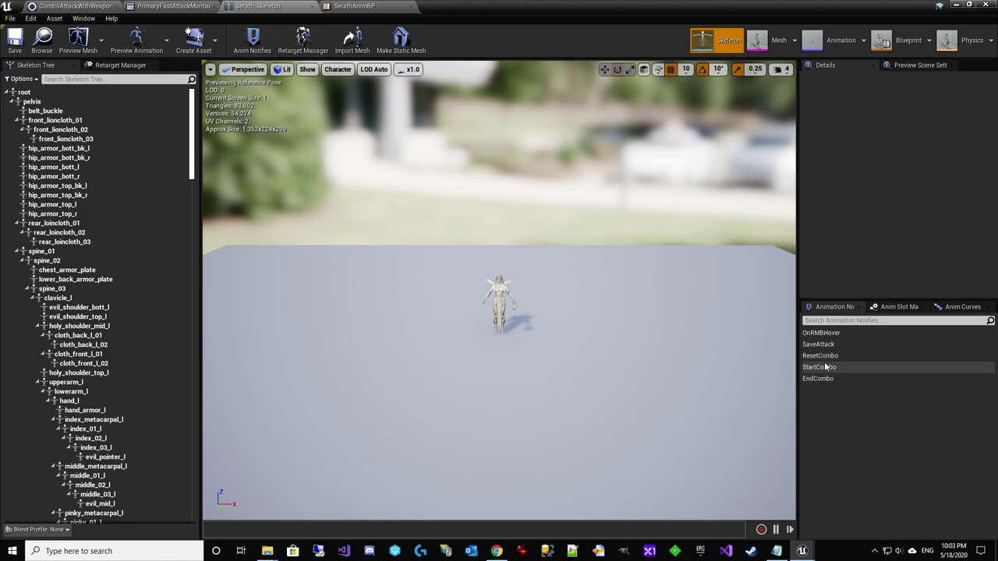
click(166, 6)
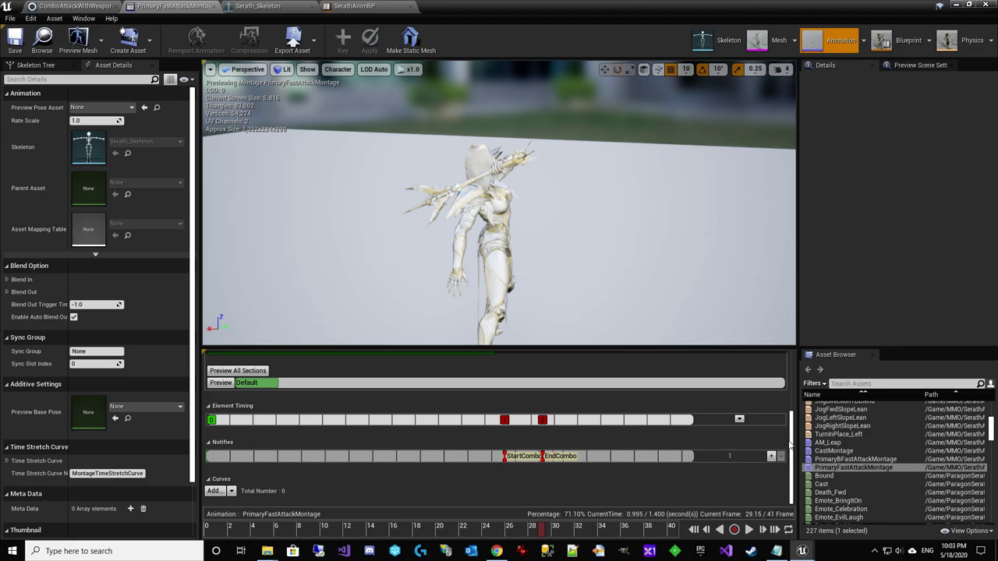
mouse_move(790, 444)
mouse_down()
mouse_move(780, 384)
mouse_move(780, 456)
mouse_up()
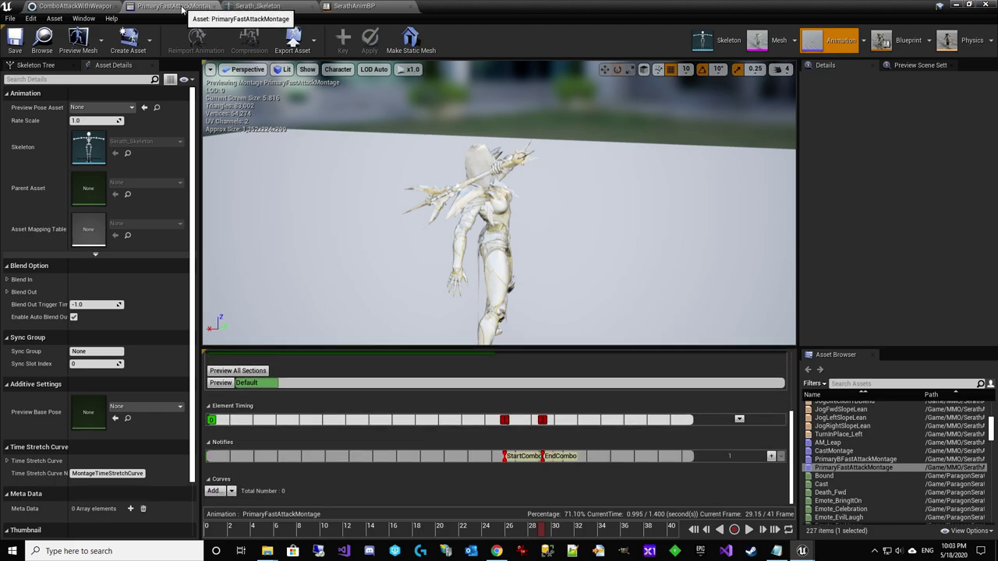
click(956, 6)
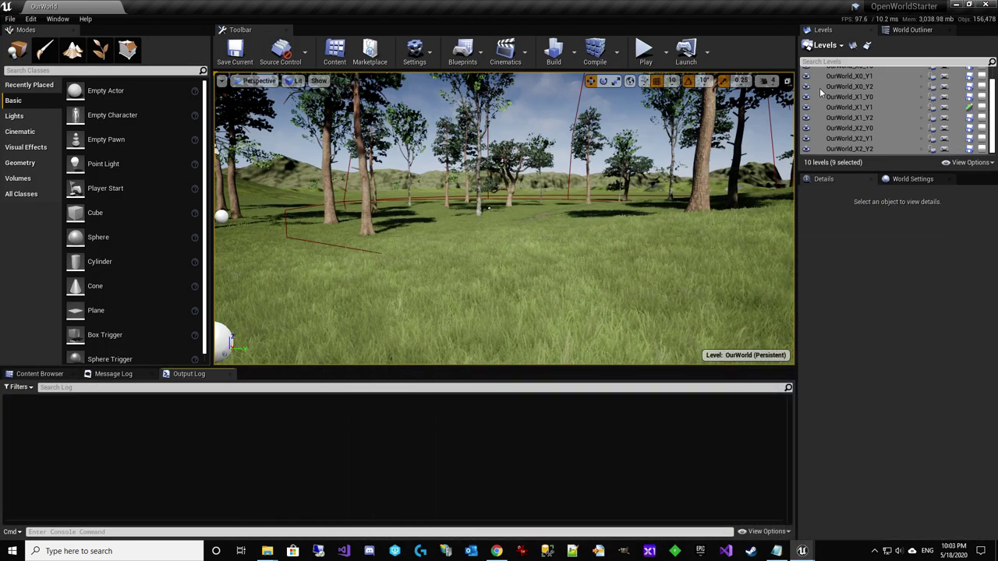
mouse_move(809, 551)
click(858, 507)
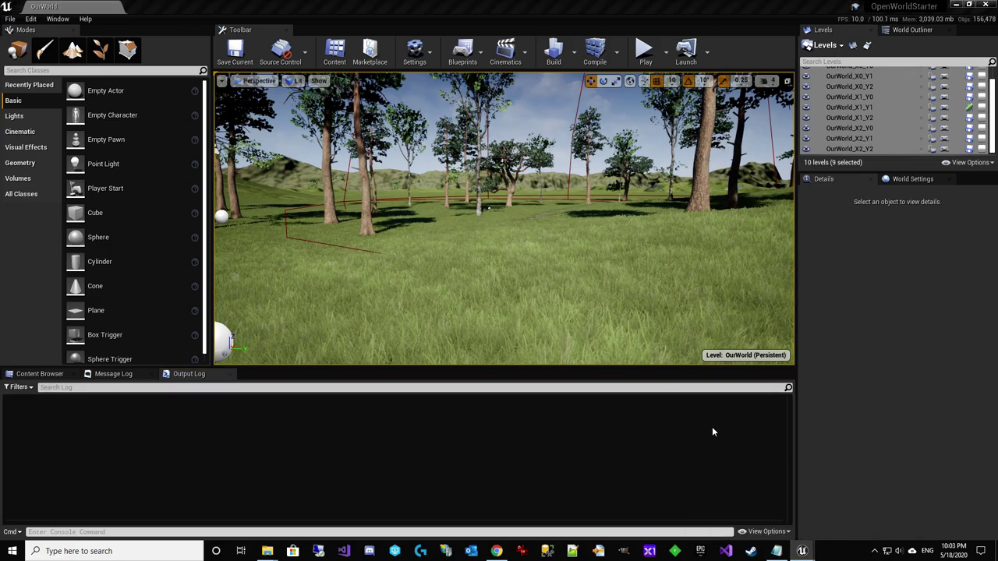
click(74, 5)
scroll(546, 327, up, 3)
right_drag(545, 322, 990, 265)
click(451, 299)
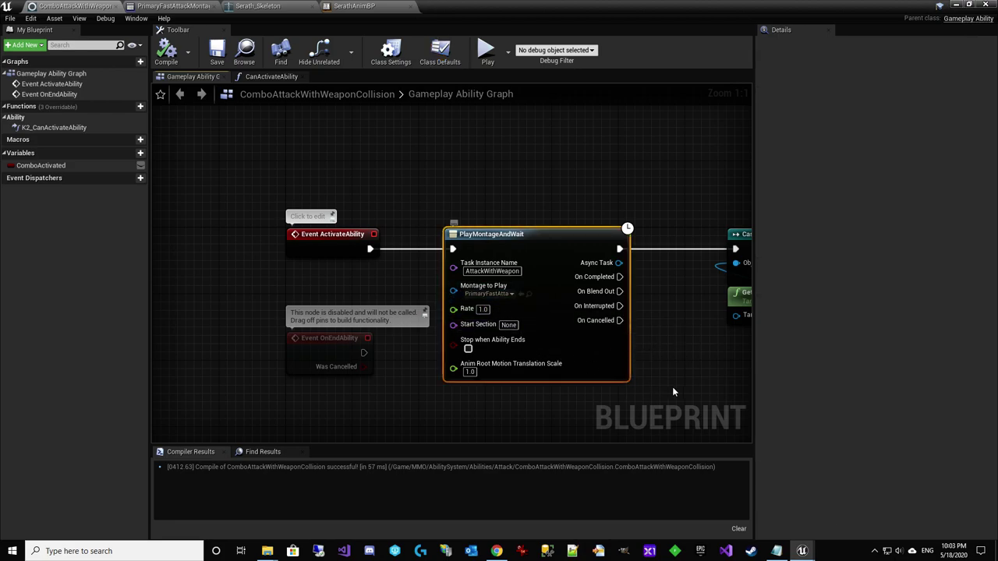
right_drag(674, 392, 212, 278)
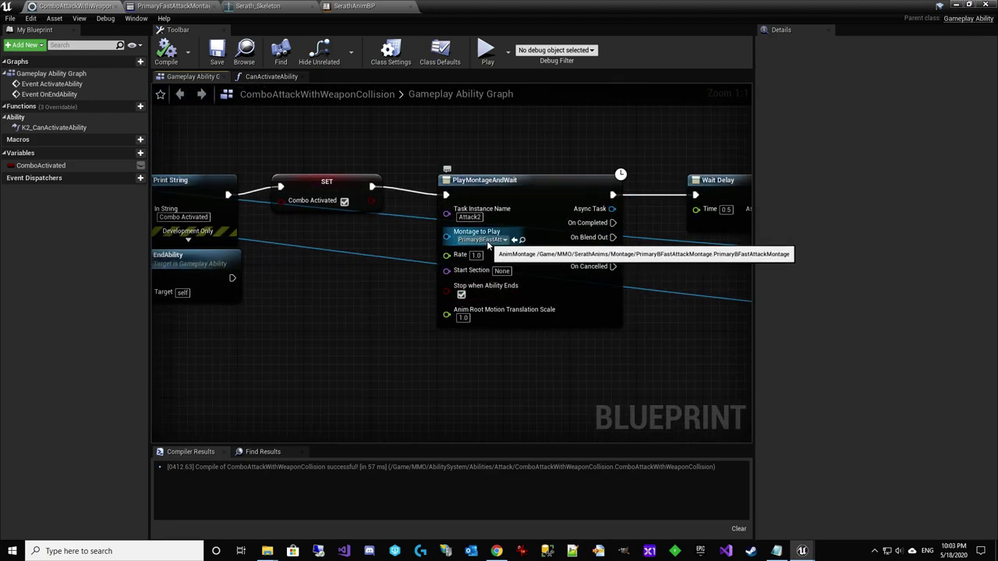
right_drag(287, 351, 495, 378)
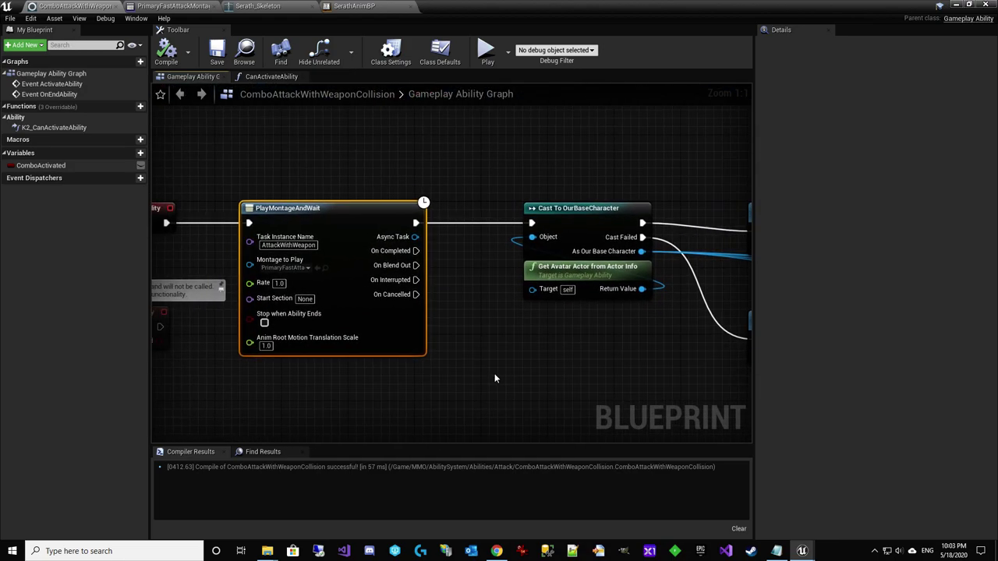
right_drag(623, 343, 260, 319)
right_drag(701, 359, 204, 284)
right_drag(605, 324, 388, 310)
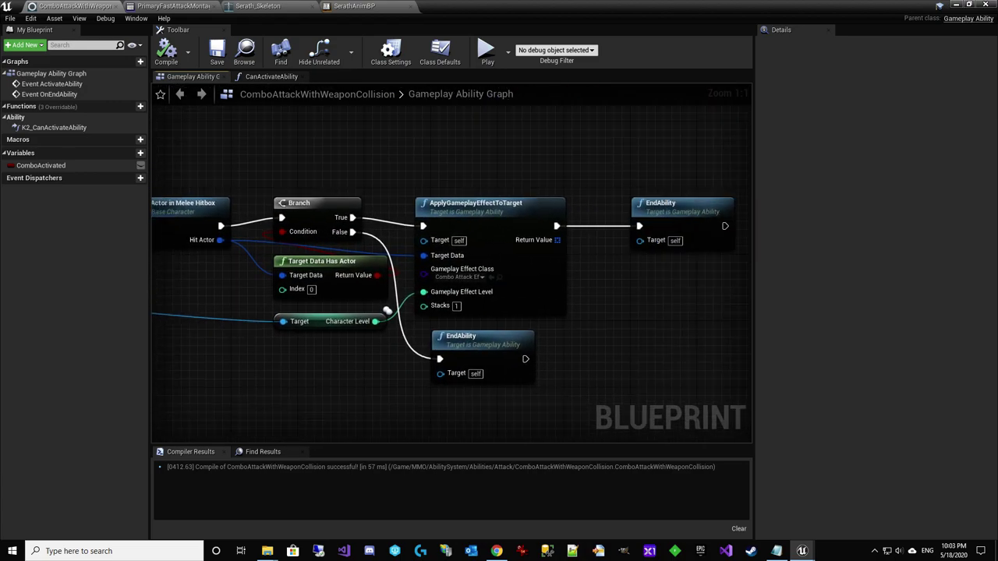
right_drag(551, 269, 650, 326)
Add a Print String reading 'Anim Notify Start Combo' after SerathAnimBP's Start Combo and compile
click(361, 6)
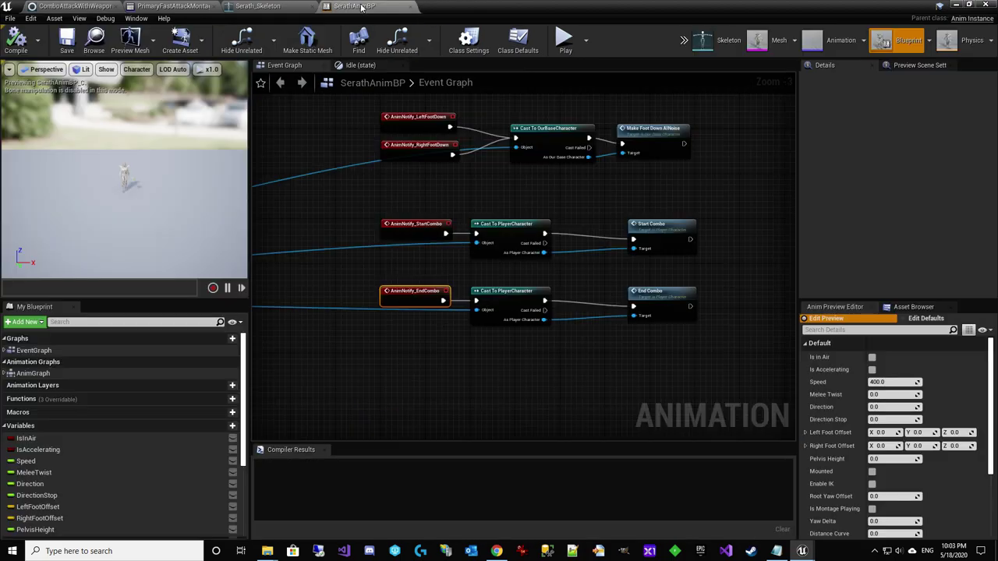
scroll(515, 266, up, 4)
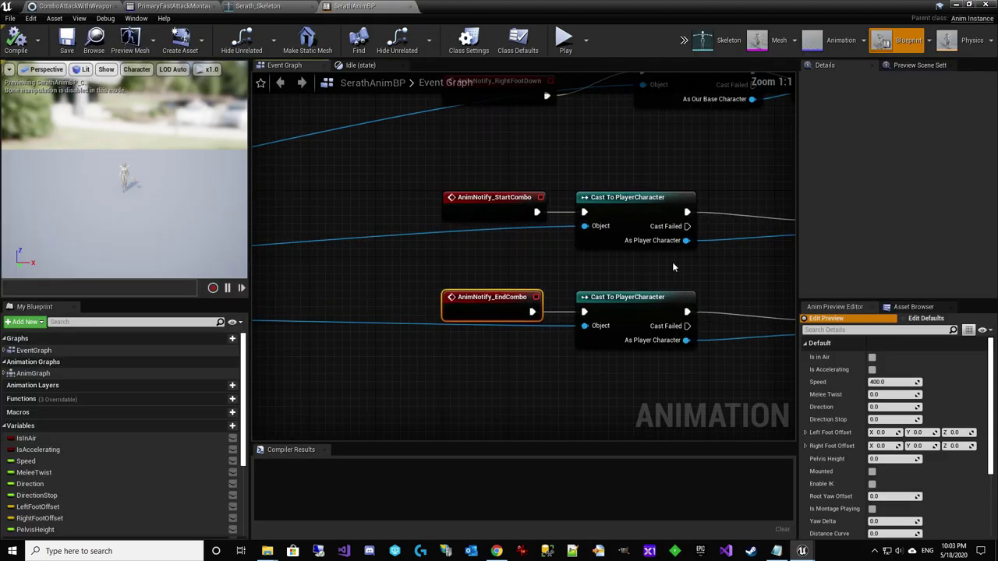
right_drag(452, 267, 604, 248)
right_drag(788, 204, 651, 193)
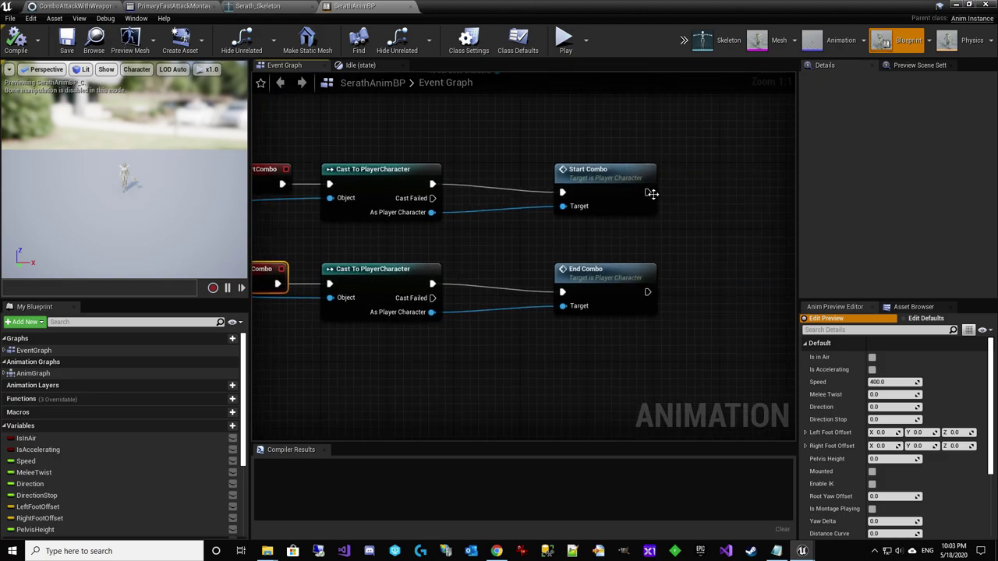
drag(718, 185, 736, 176)
text(print strin)
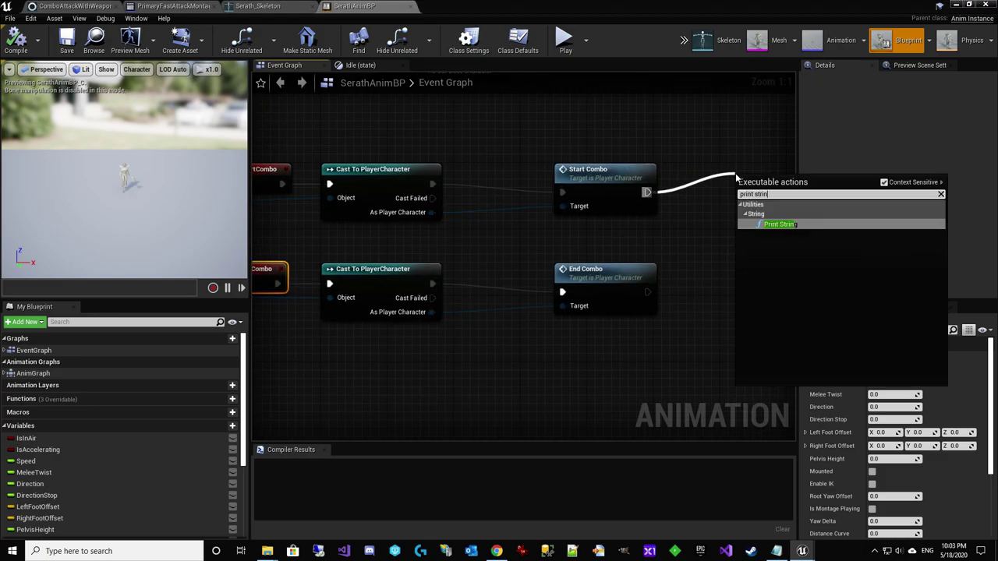
key(Return)
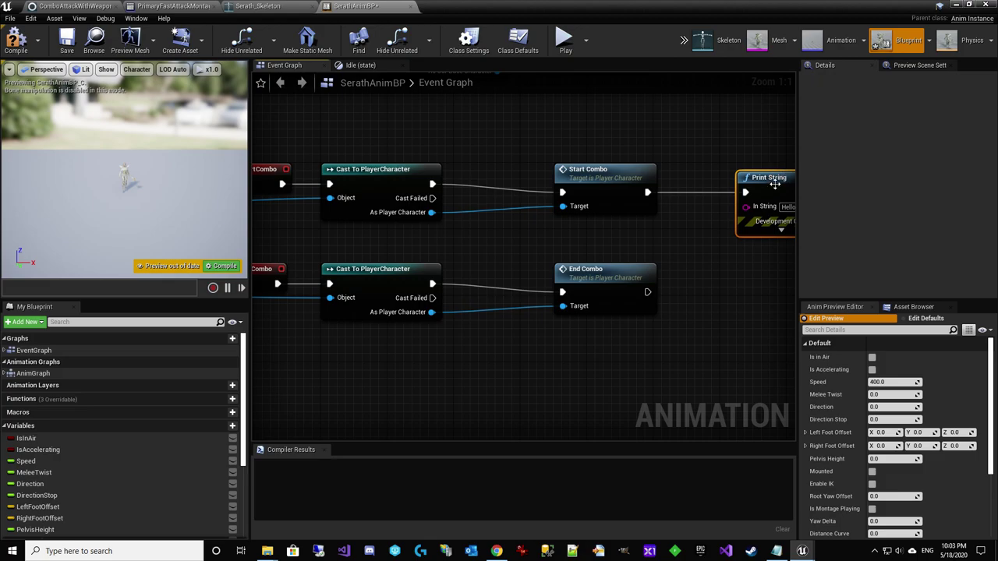
right_drag(689, 248, 619, 255)
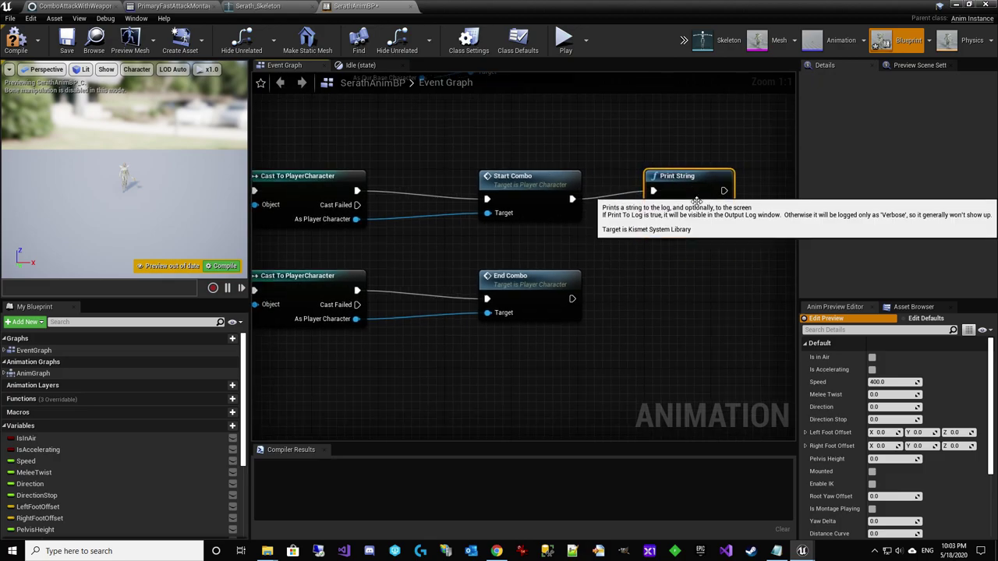
text(Anim)
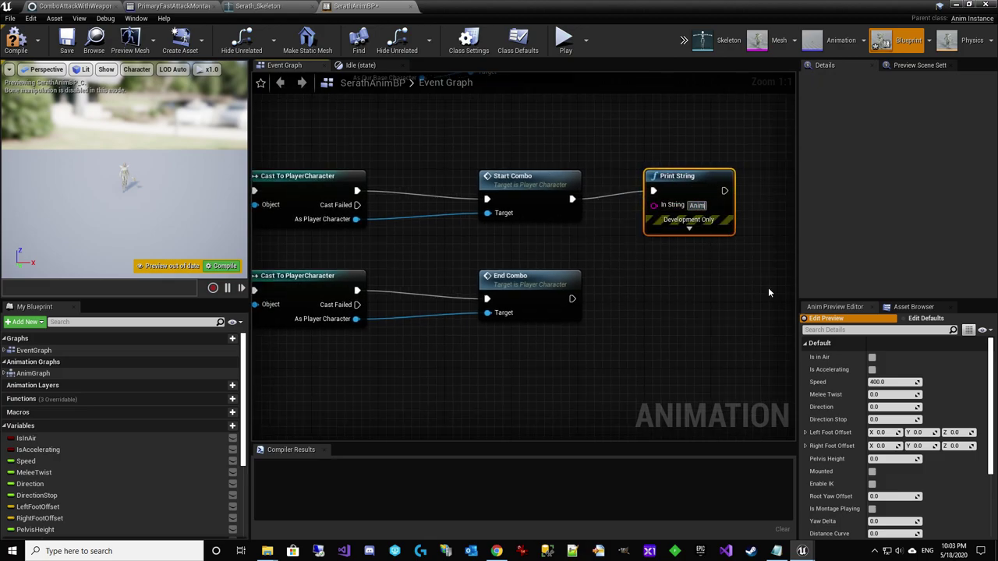
text( Notify Start Combo)
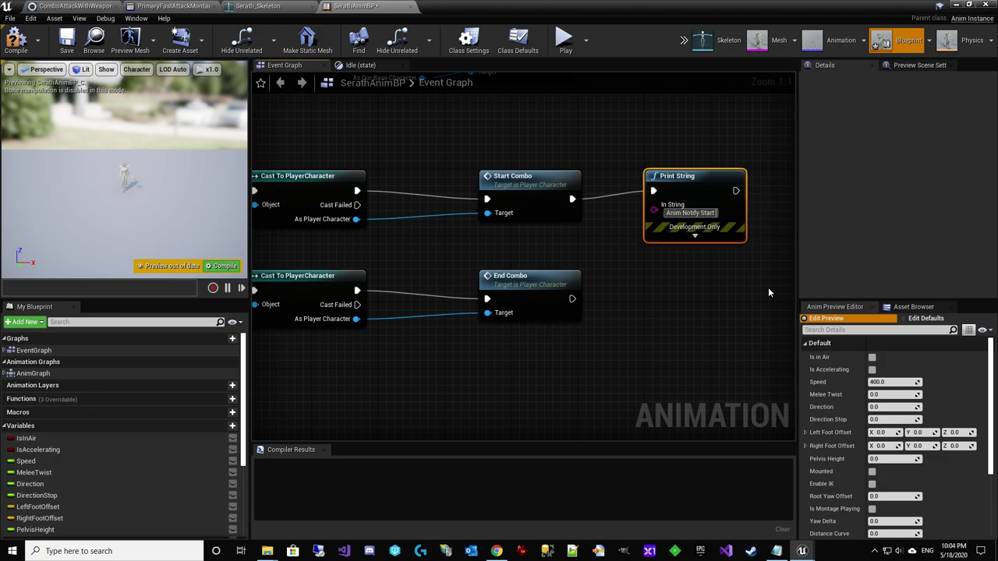
click(15, 39)
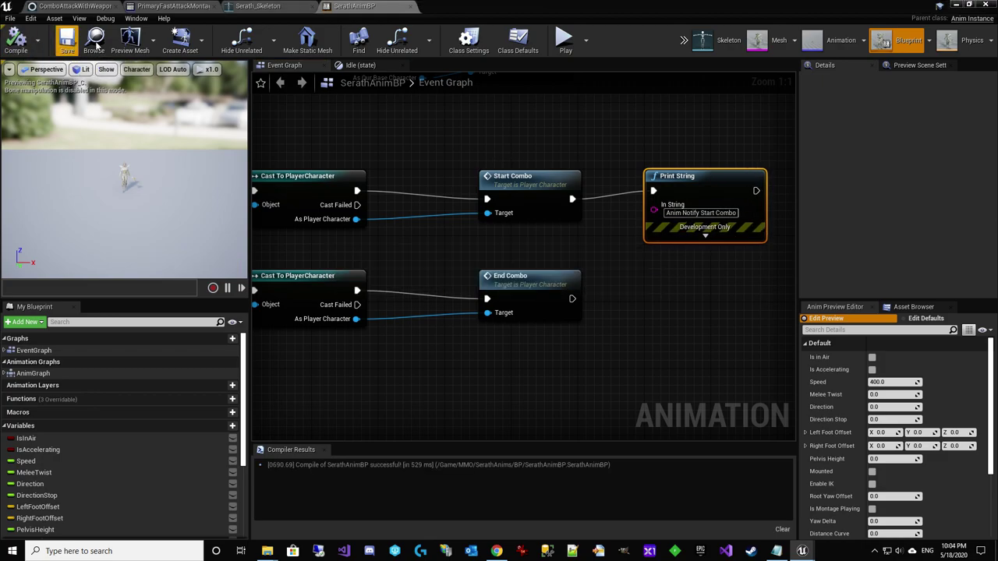
click(957, 5)
Clear the log, play-test one combo attack, then stop and reopen SerathAnimBP
right_click(222, 436)
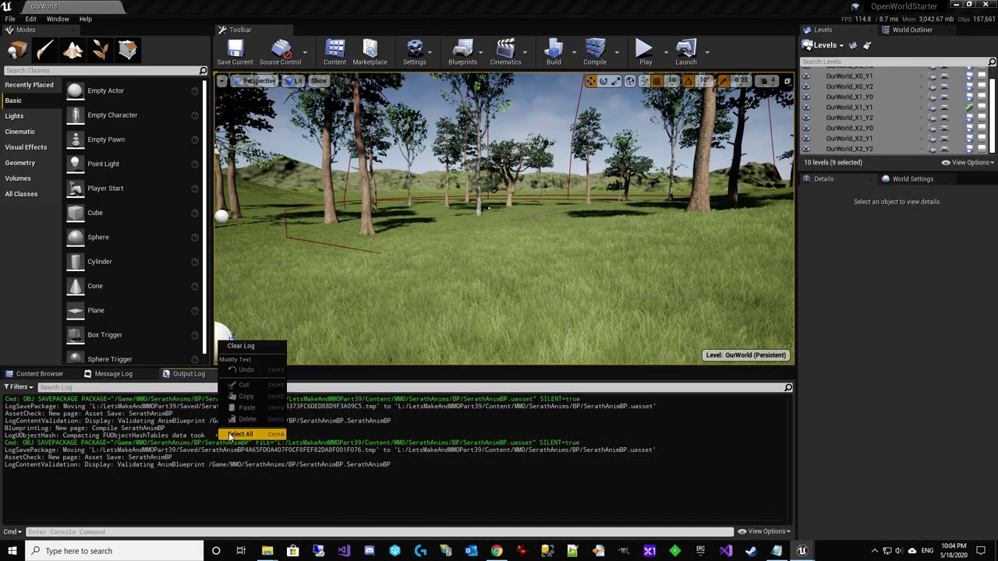
click(261, 347)
click(646, 52)
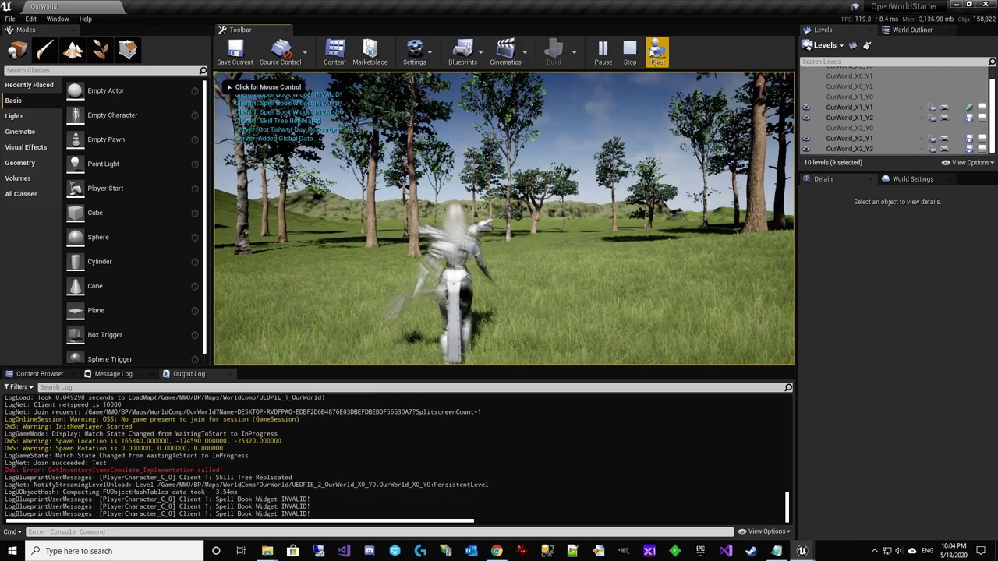
click(624, 195)
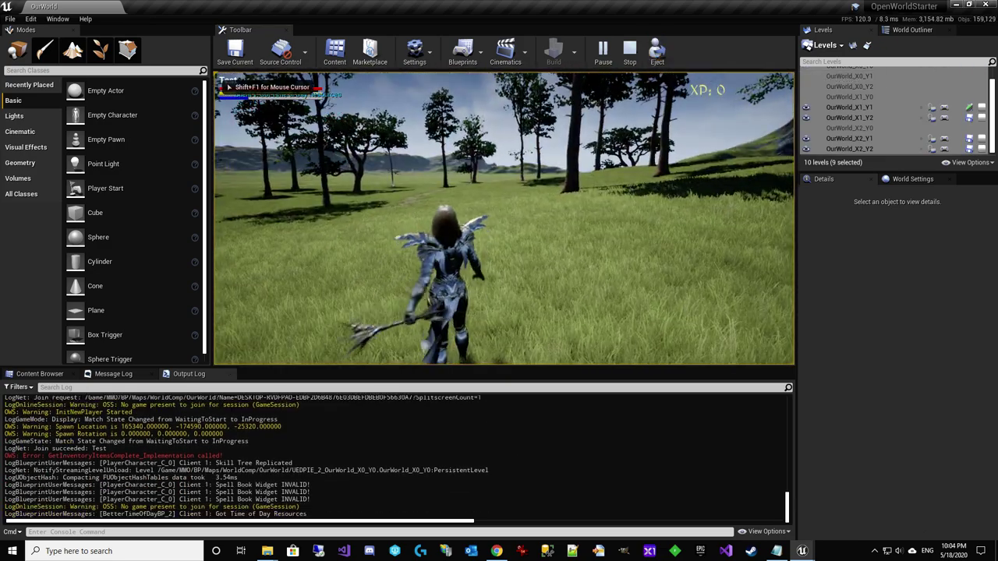
click(623, 195)
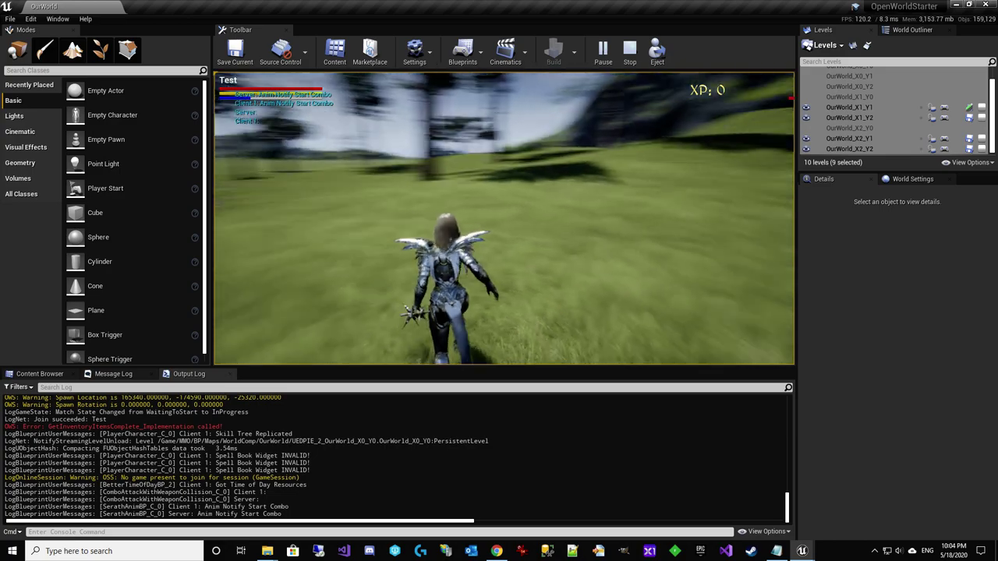
key(w)
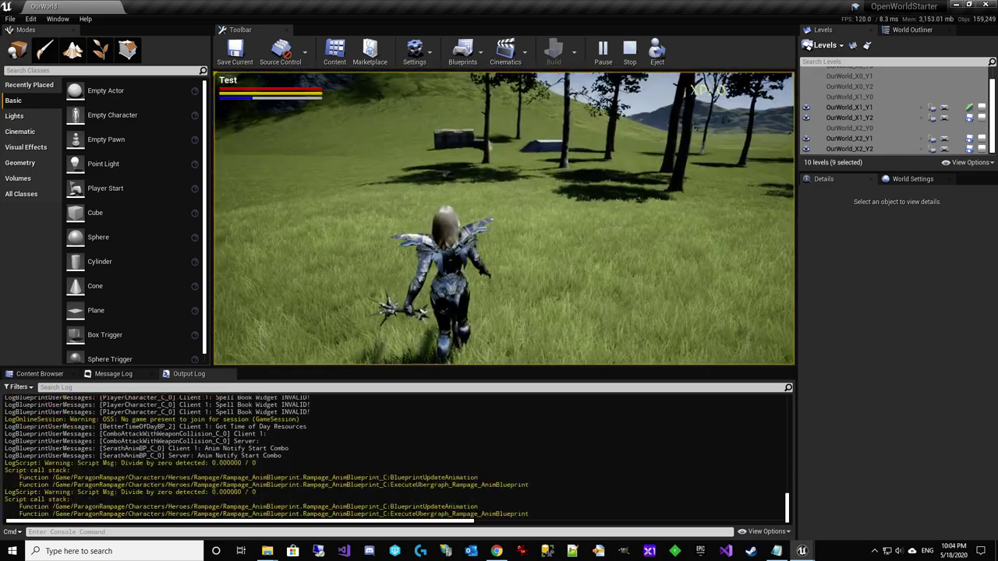
key(Escape)
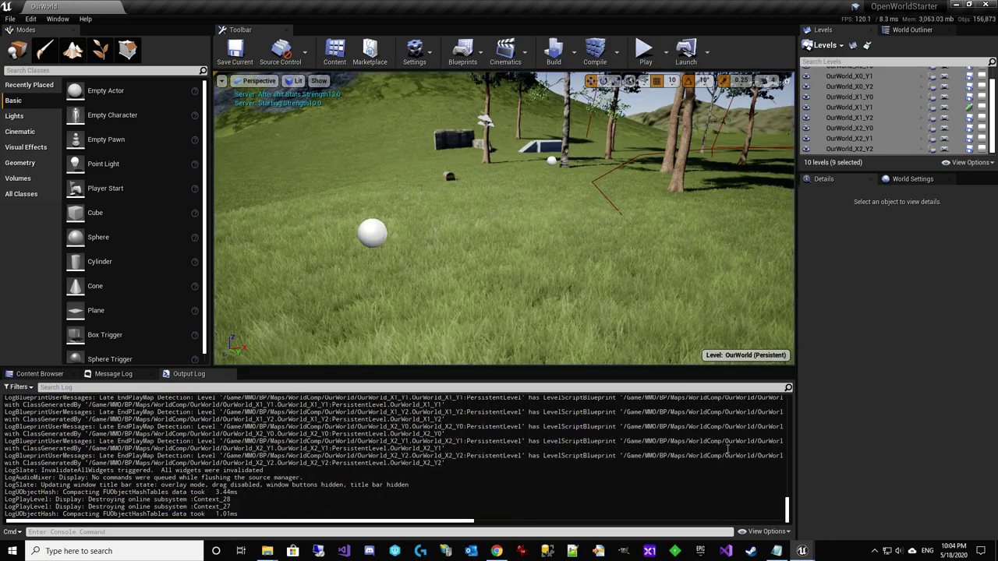
mouse_move(802, 551)
click(846, 505)
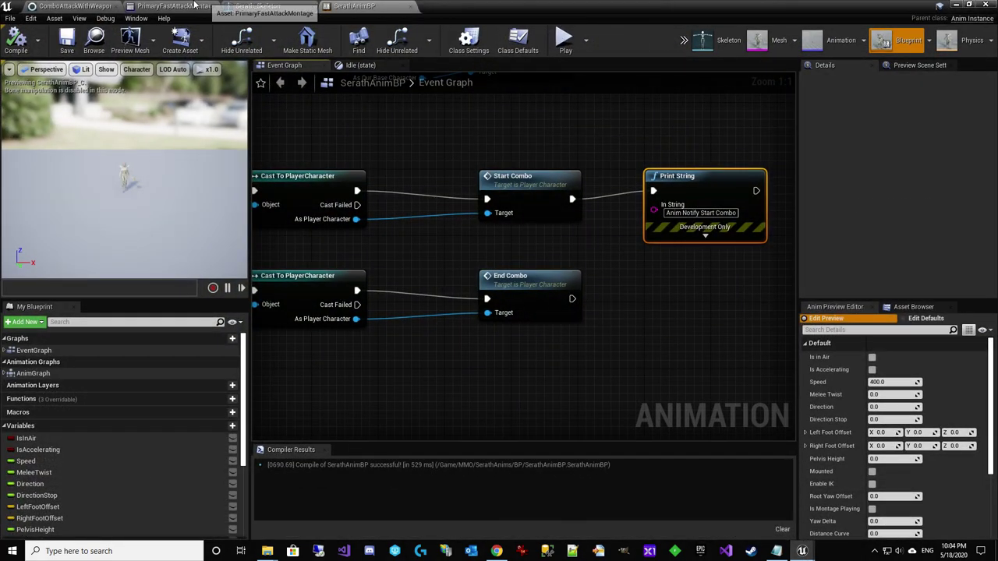
click(264, 6)
click(179, 6)
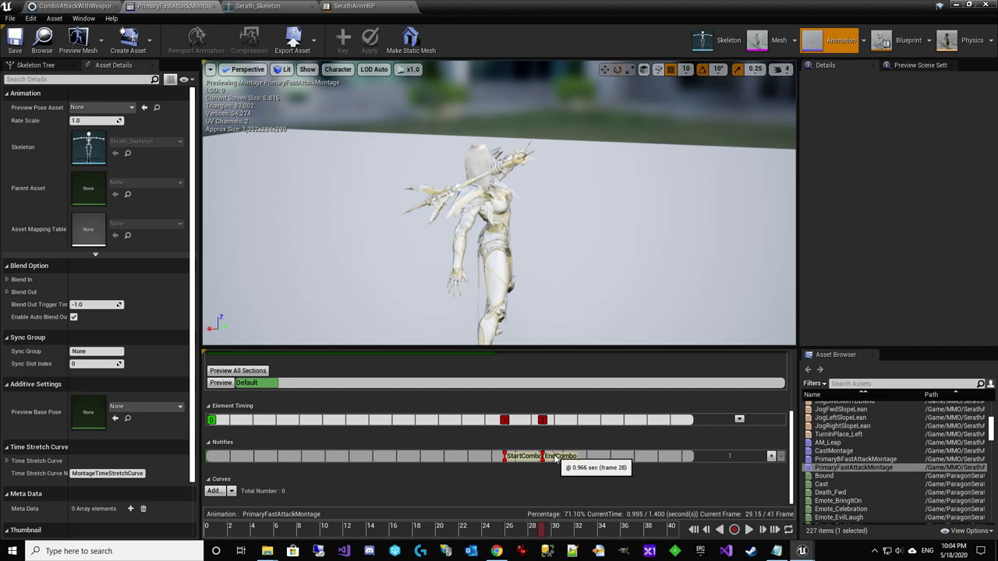
click(554, 459)
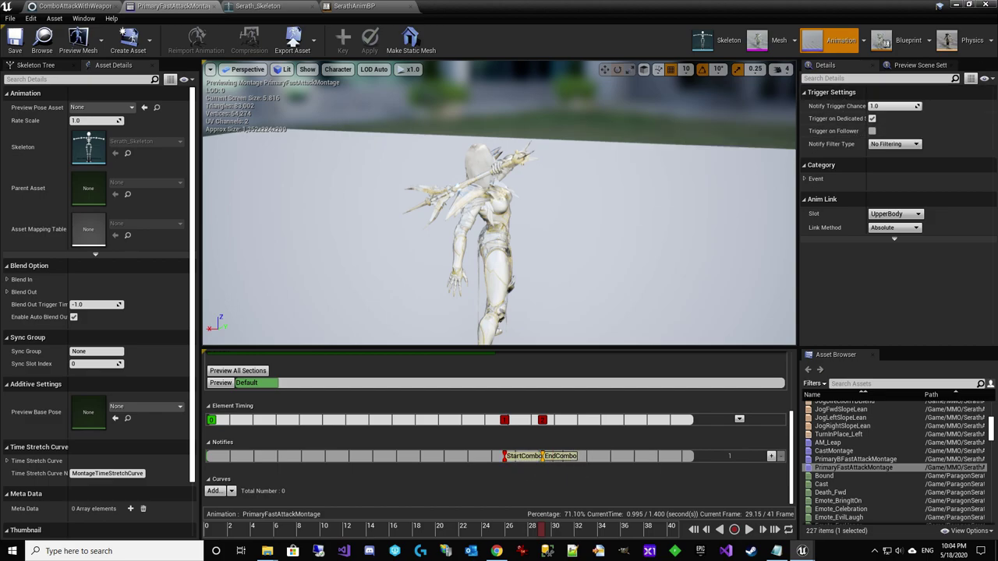
Wire End Combo to a pasted Print String reading 'End Combo' and recompile
click(405, 5)
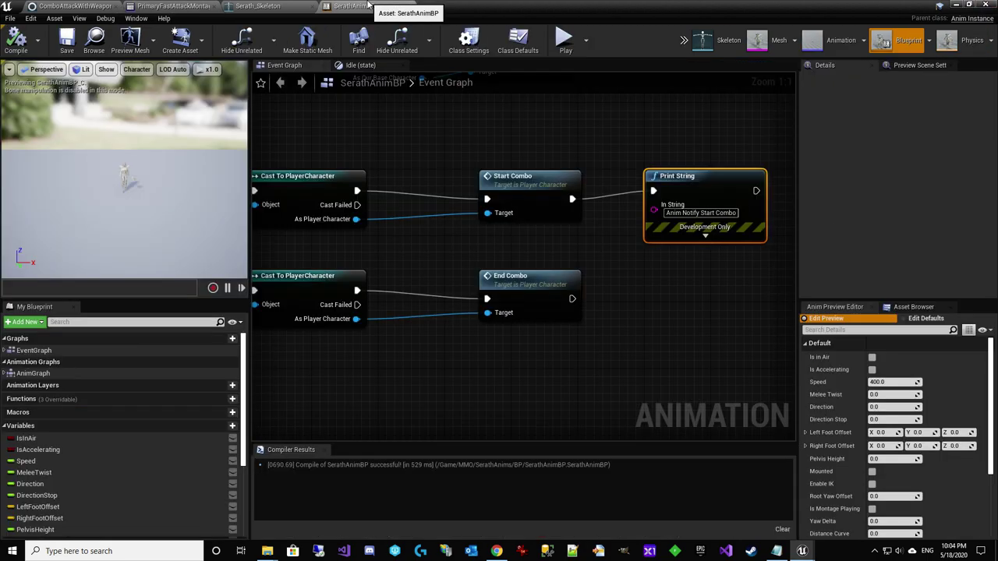
scroll(701, 265, up, 1)
key(ctrl+v)
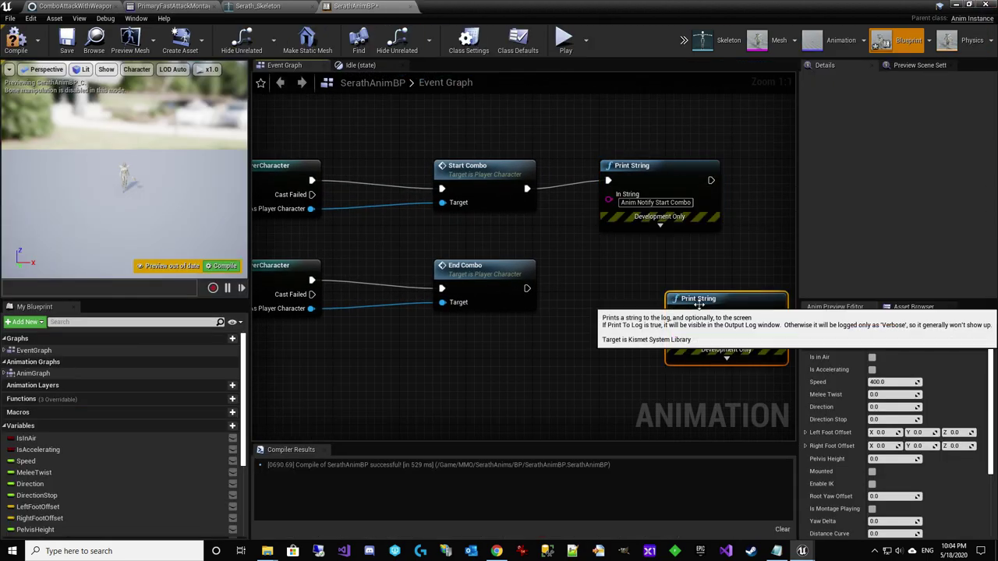
drag(673, 311, 608, 281)
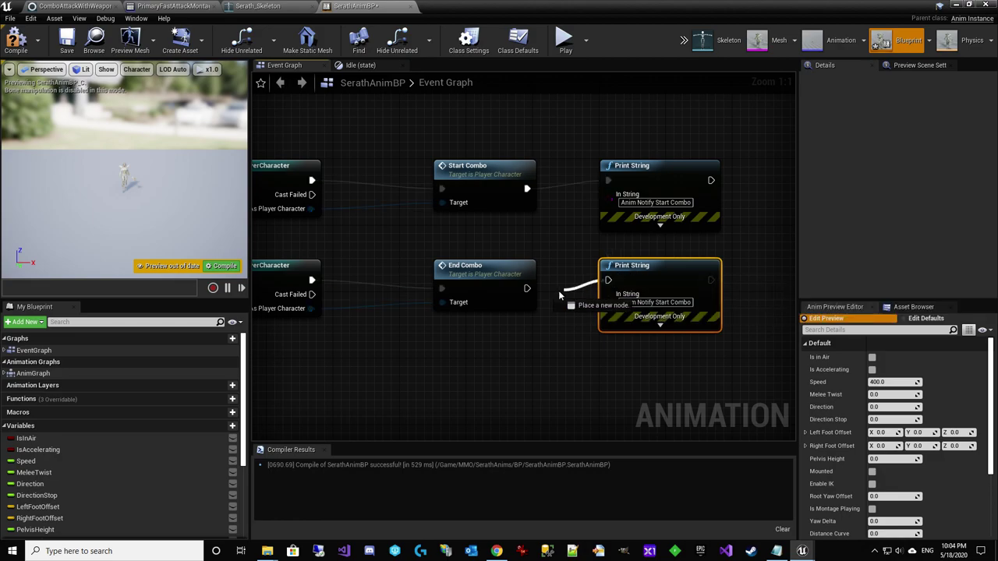
drag(527, 293, 527, 289)
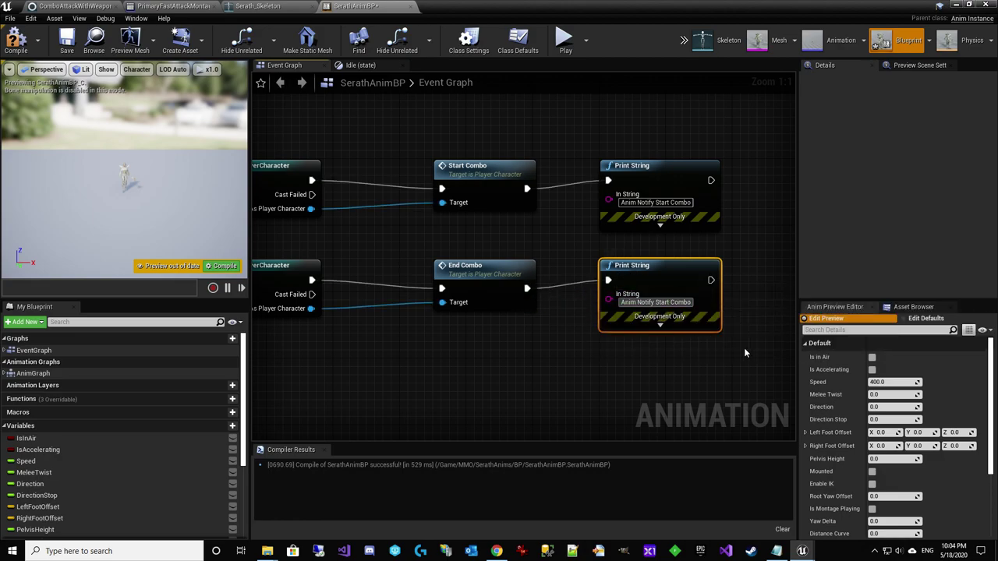
key(ctrl+a)
text(End Combo)
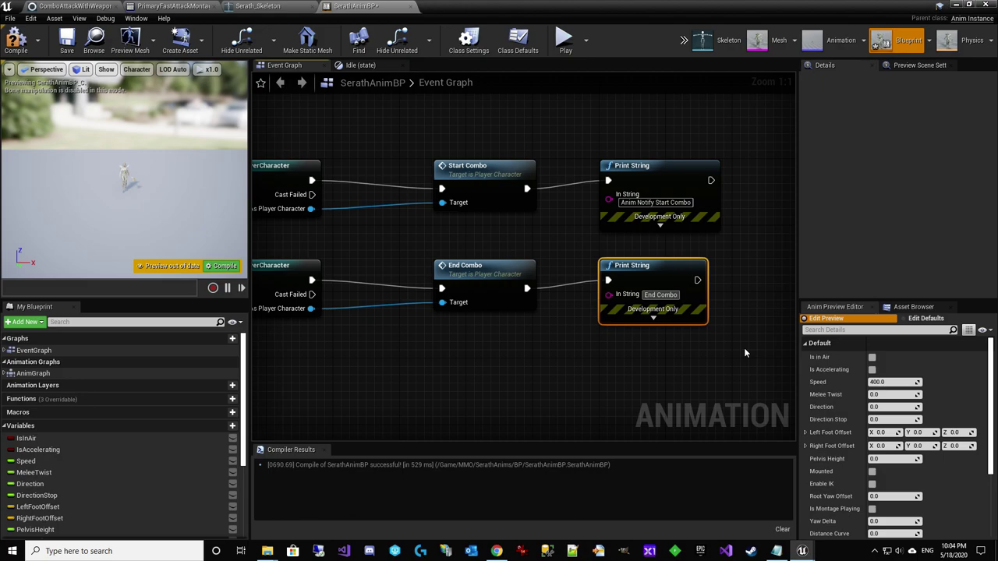
key(Return)
click(756, 348)
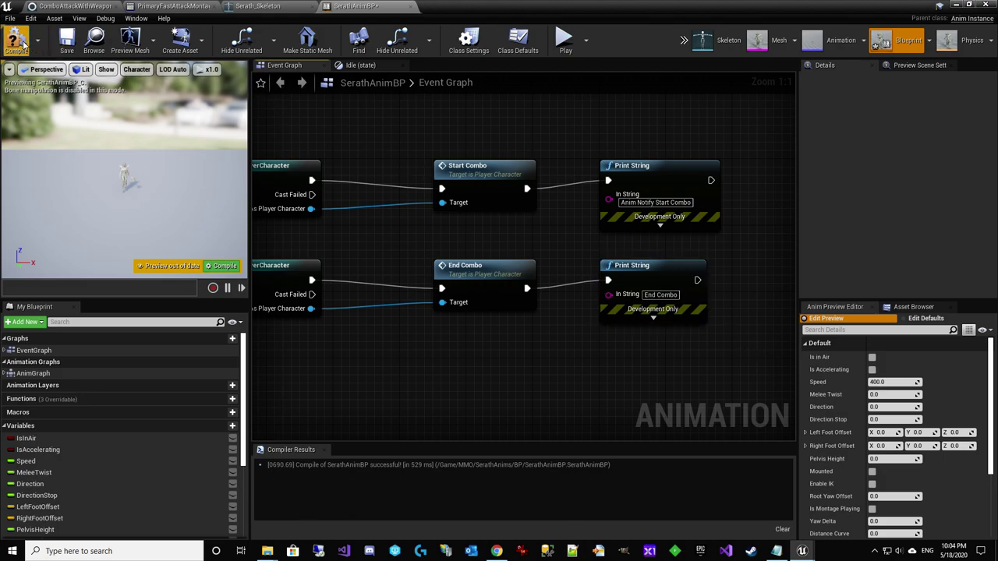
click(67, 43)
Delete both debug Print String nodes and recompile SerathAnimBP
drag(635, 376, 645, 202)
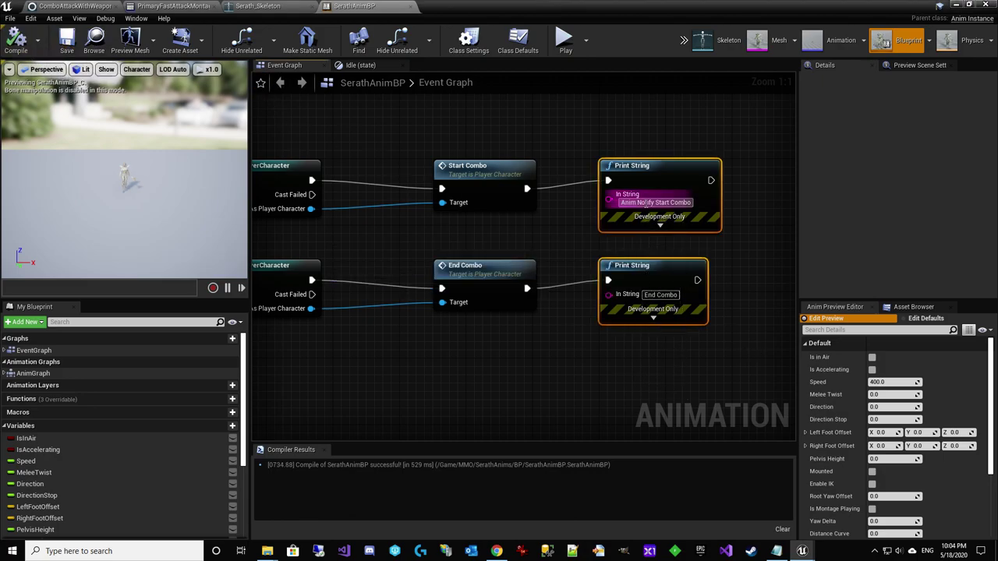
key(Delete)
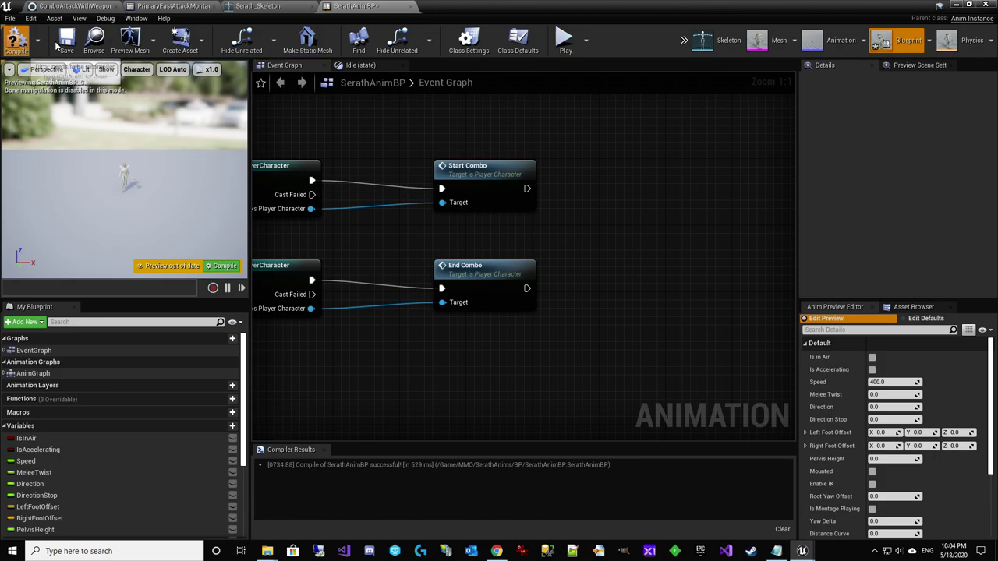
click(66, 44)
right_drag(460, 344, 537, 376)
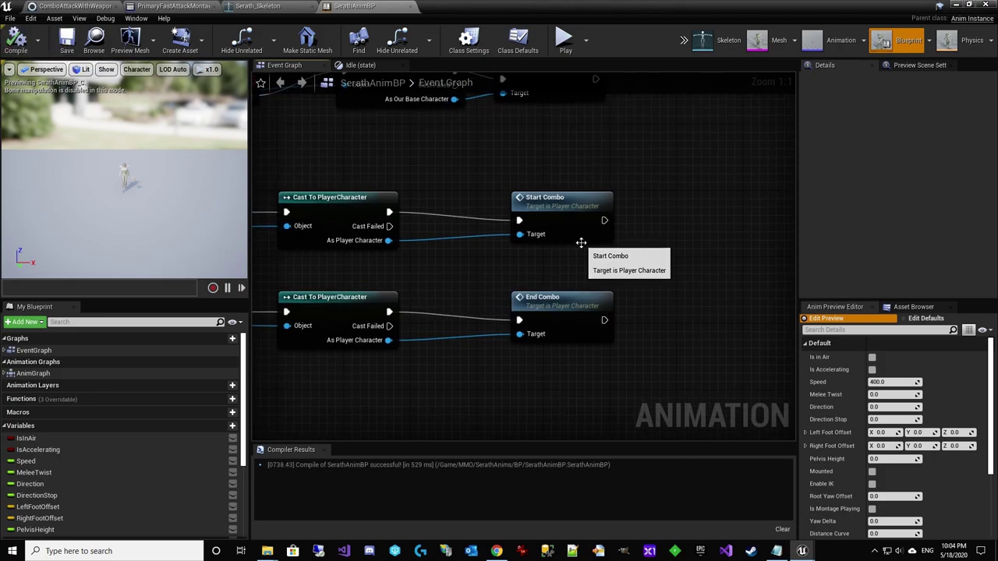
double_click(579, 228)
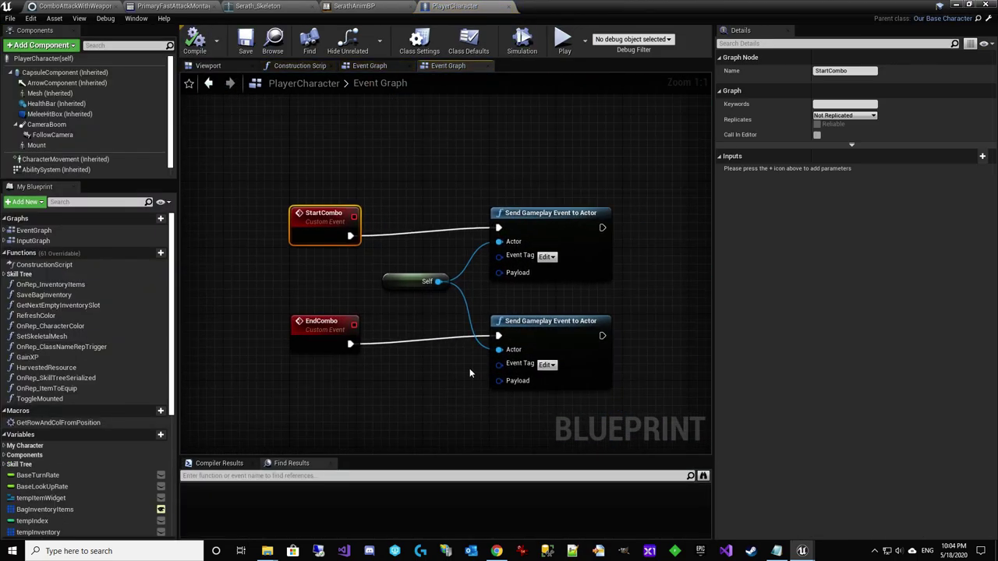
Tag the two Send Gameplay Event nodes StartCombo and EndCombo, then save PlayerCharacter
click(542, 225)
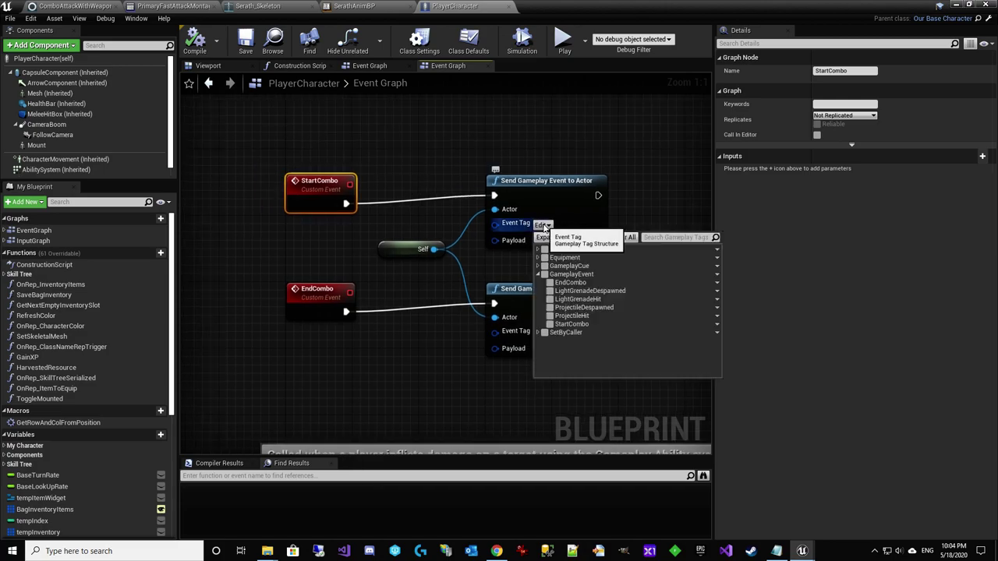
click(550, 324)
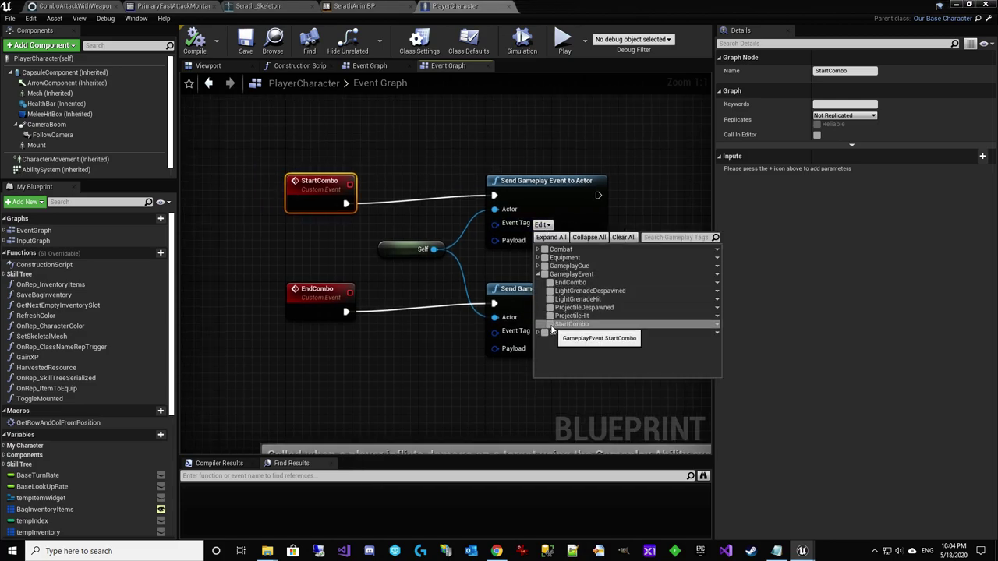
click(503, 421)
click(543, 333)
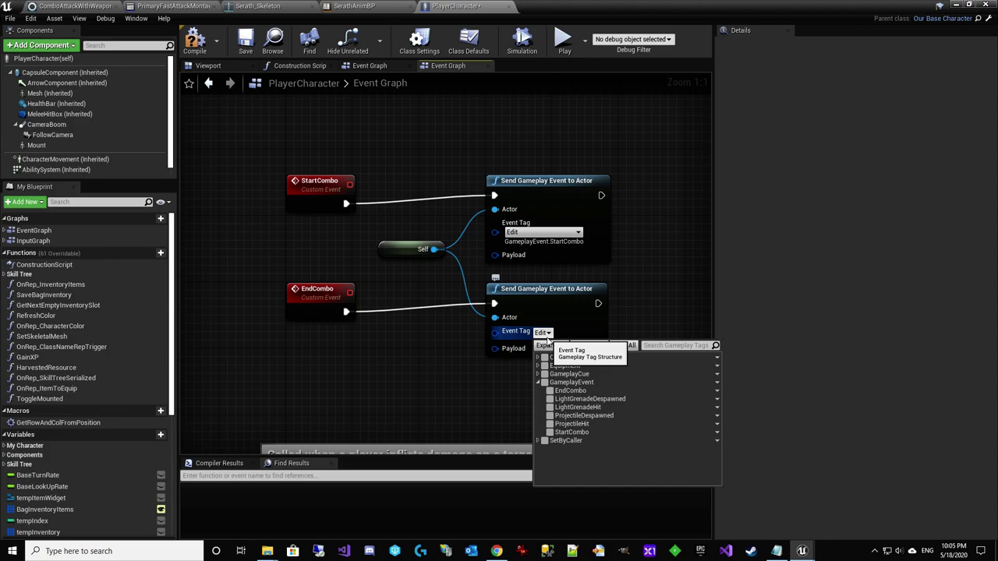
click(549, 392)
click(223, 113)
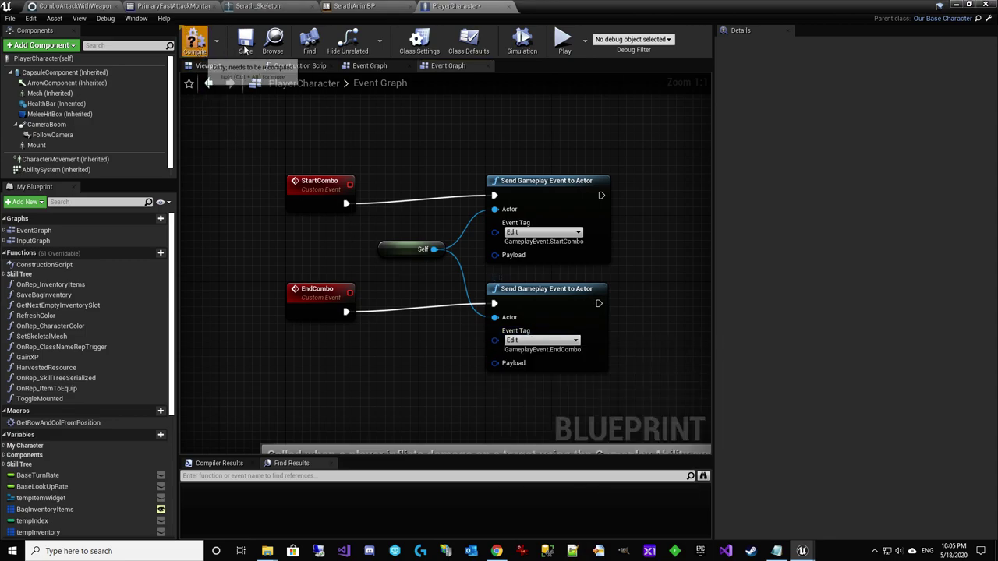
click(246, 43)
Return to the level, clear the Output Log and start a play-in-editor session
click(957, 4)
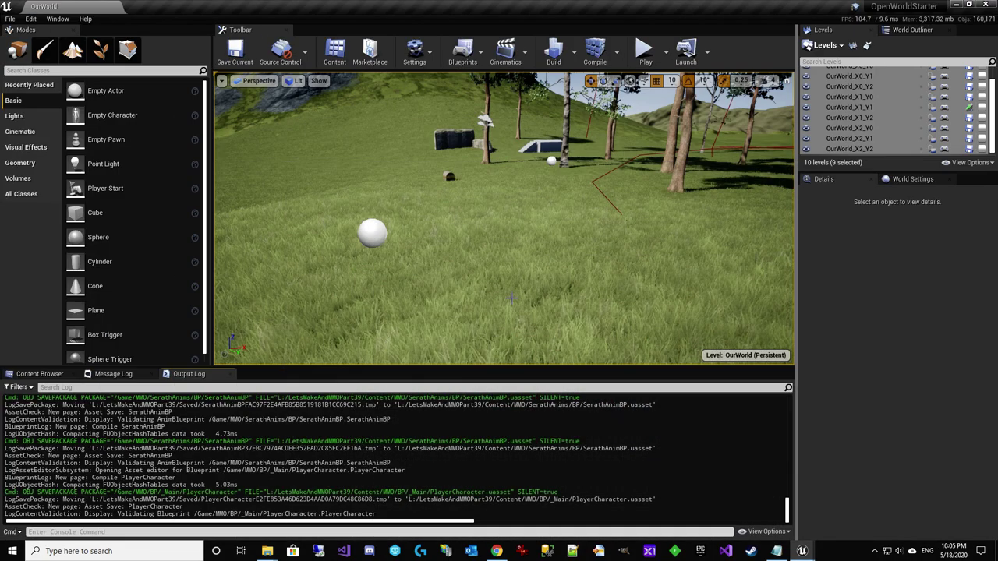
right_click(381, 429)
click(405, 491)
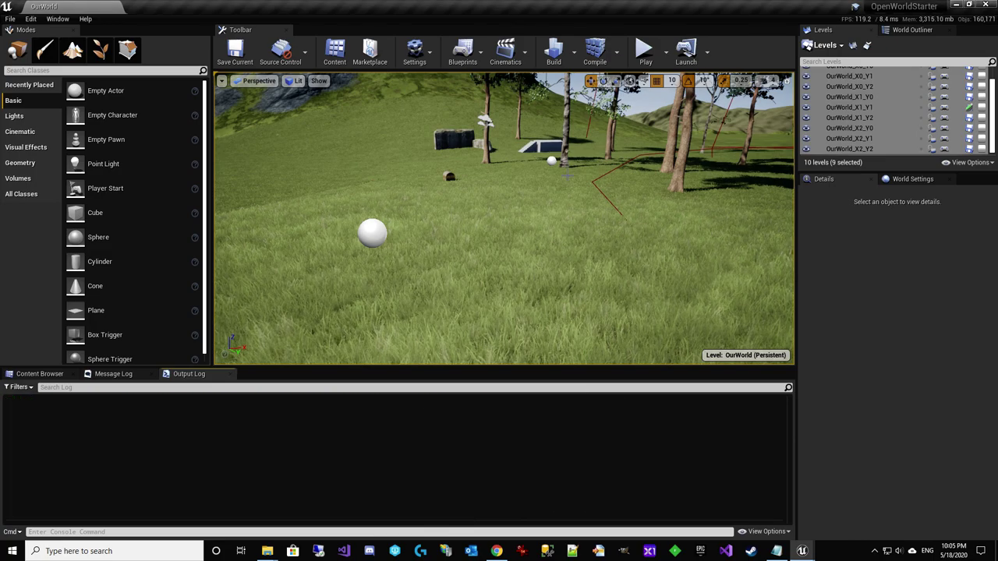
click(645, 51)
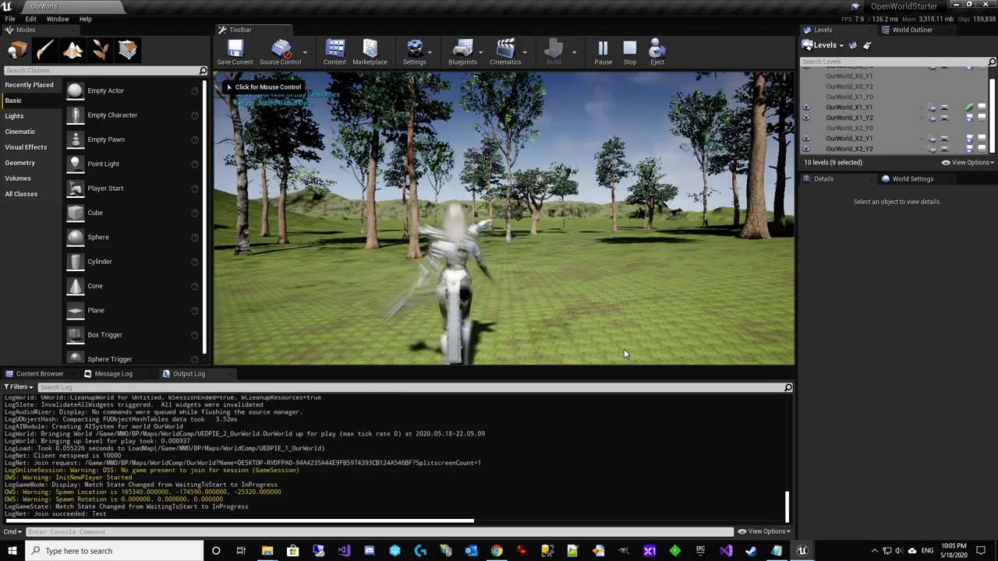
Chain five weapon attacks to trigger the combo, then run forward
click(624, 351)
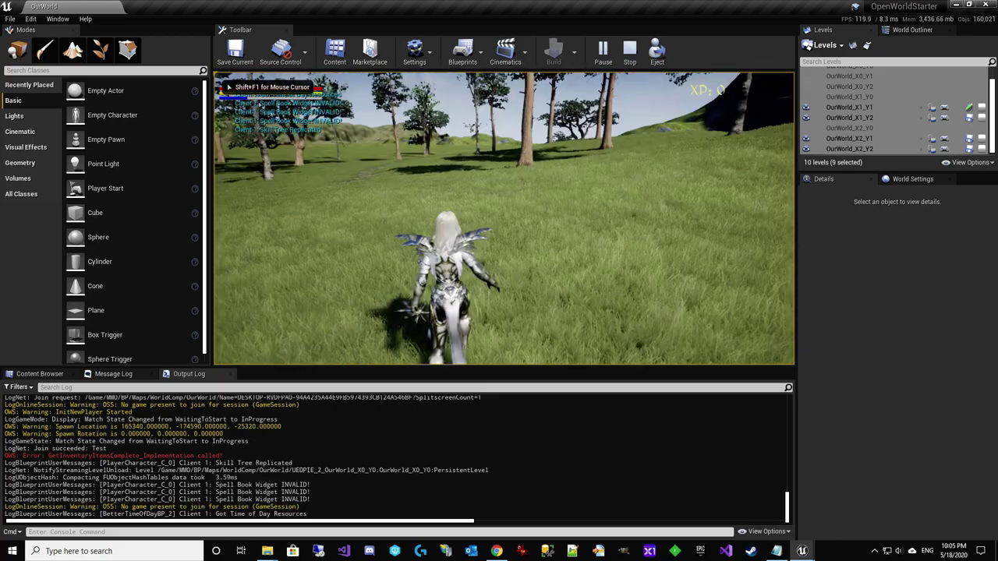
click(625, 351)
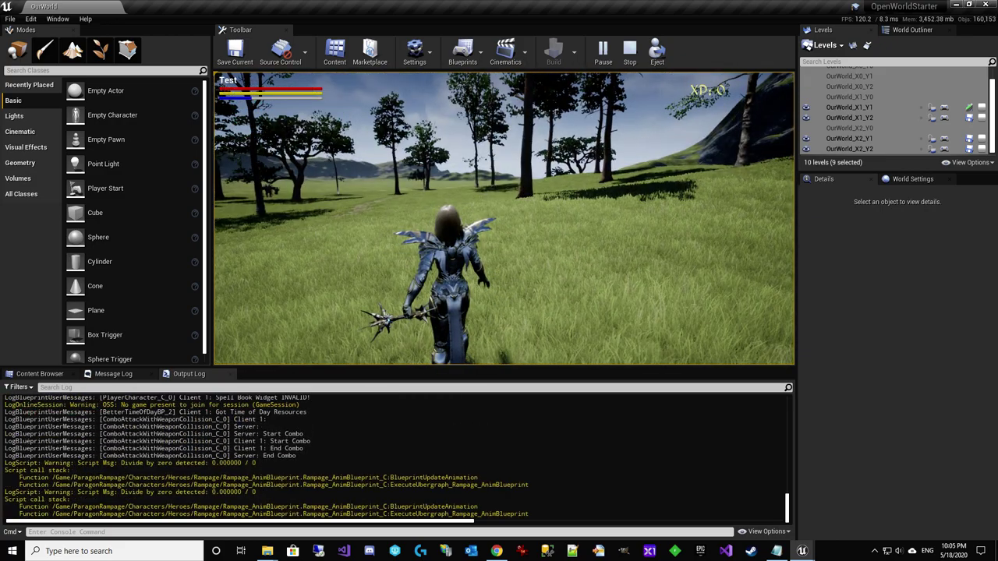
click(625, 350)
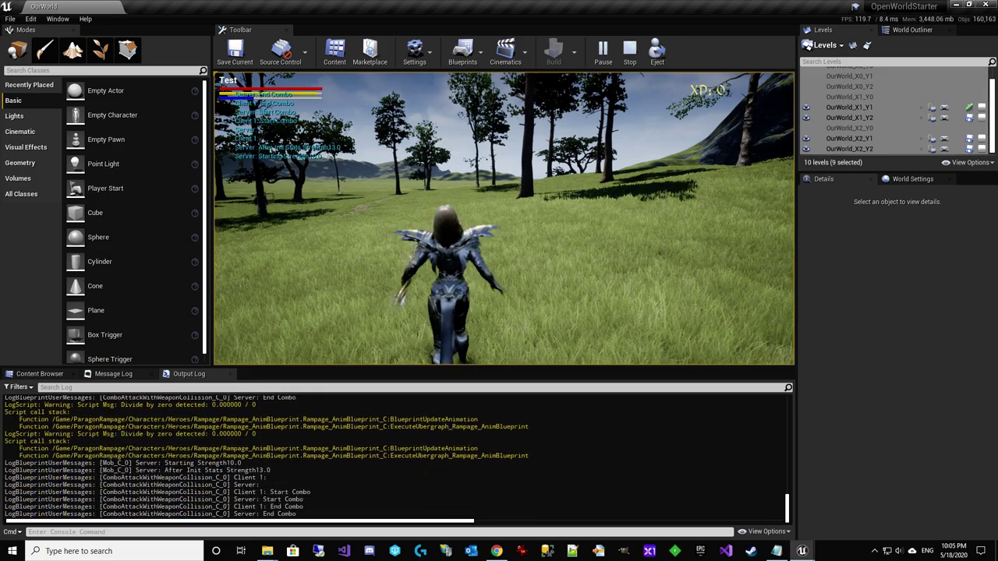
click(624, 351)
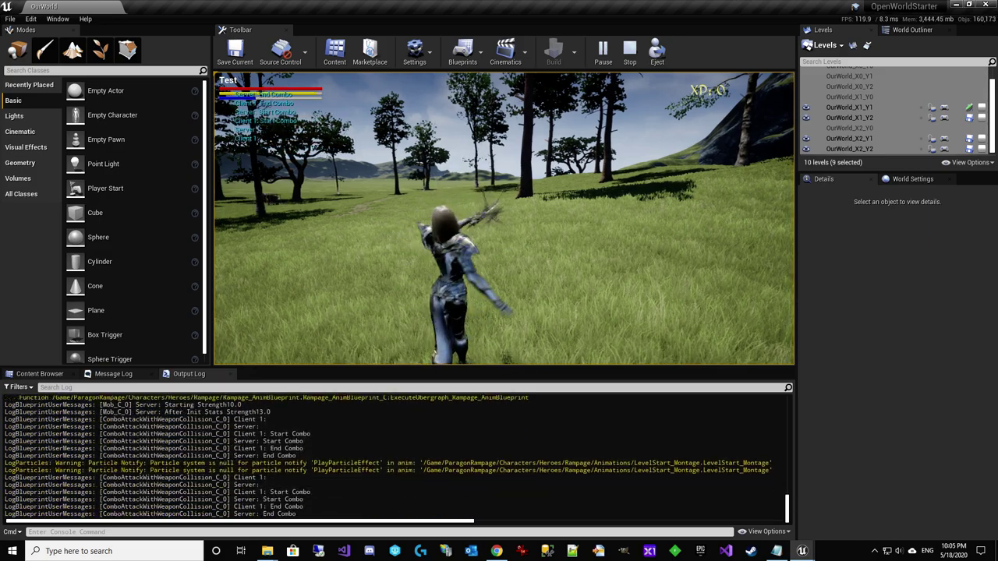
click(624, 351)
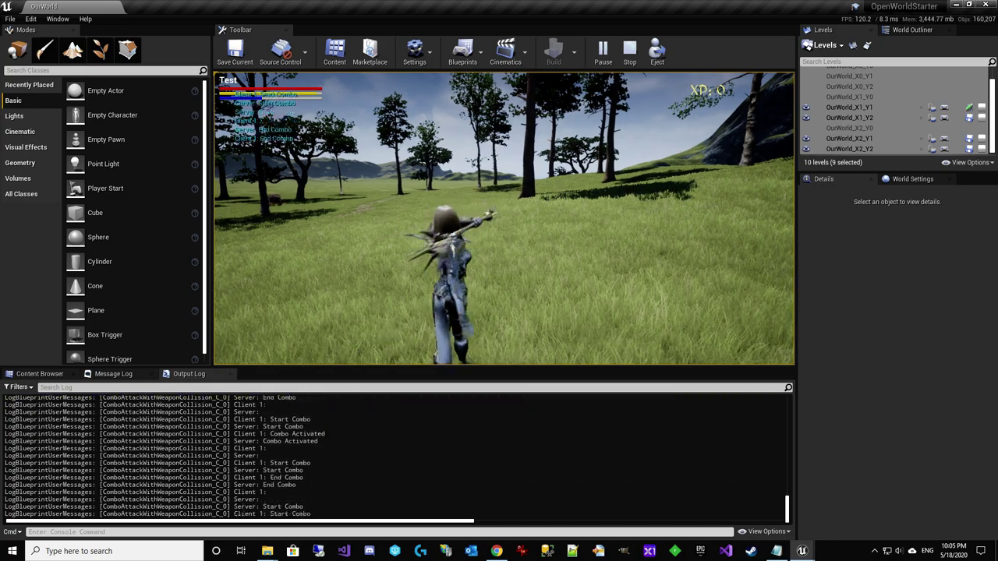
click(624, 351)
key(w)
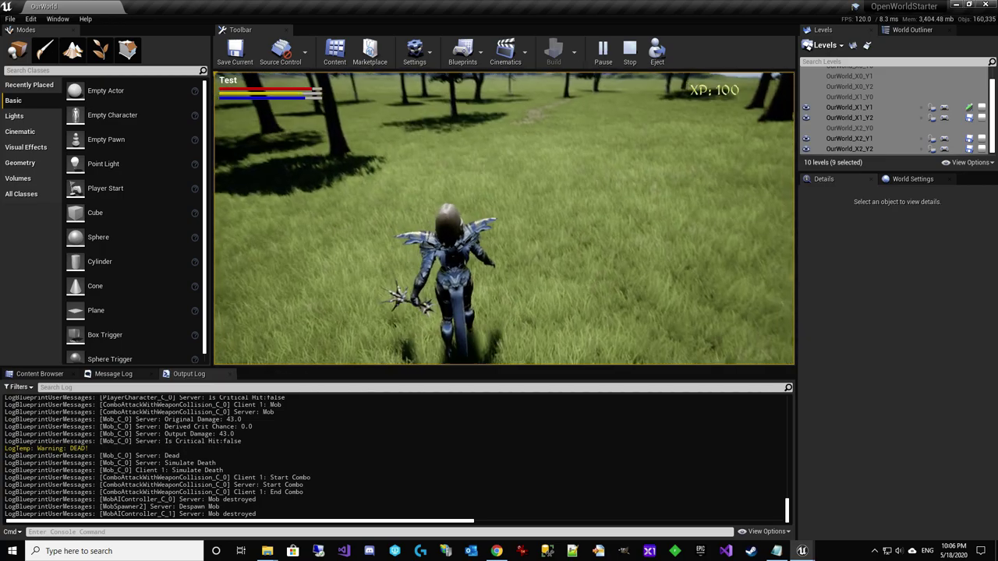
Refund two skills, learn Leap and Light Grenade, then throw a light grenade with key 1
key(k)
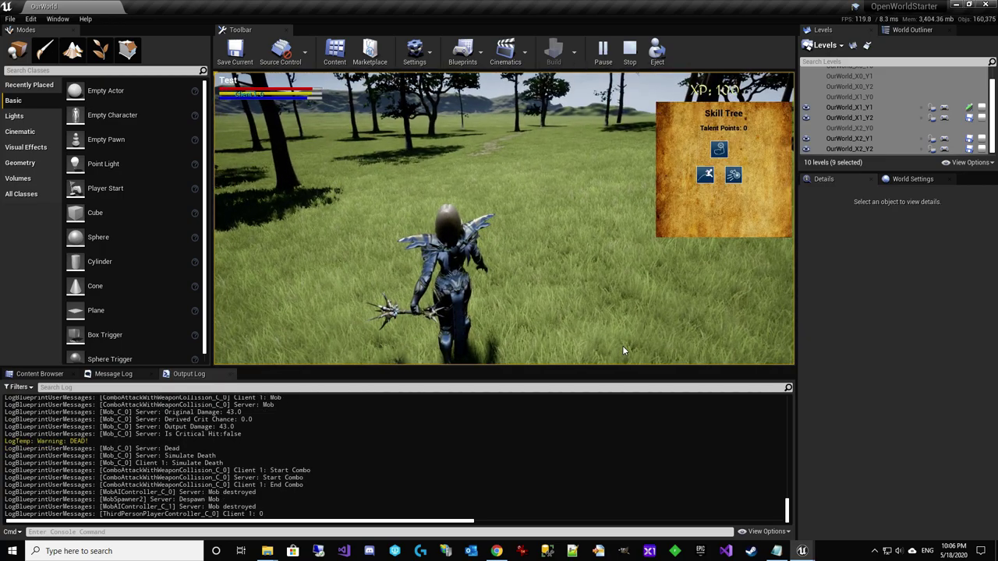
click(734, 174)
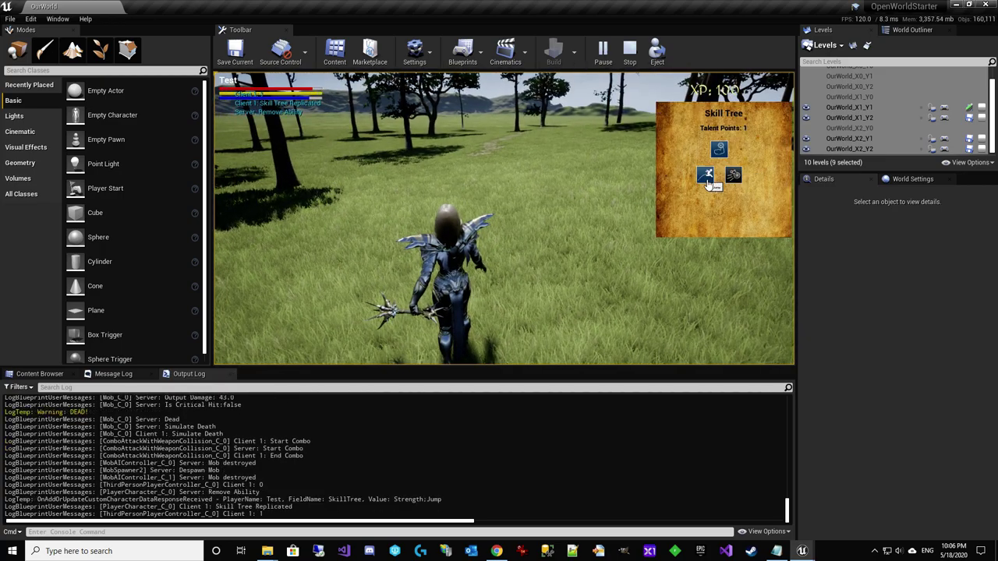
click(706, 176)
click(705, 176)
click(733, 175)
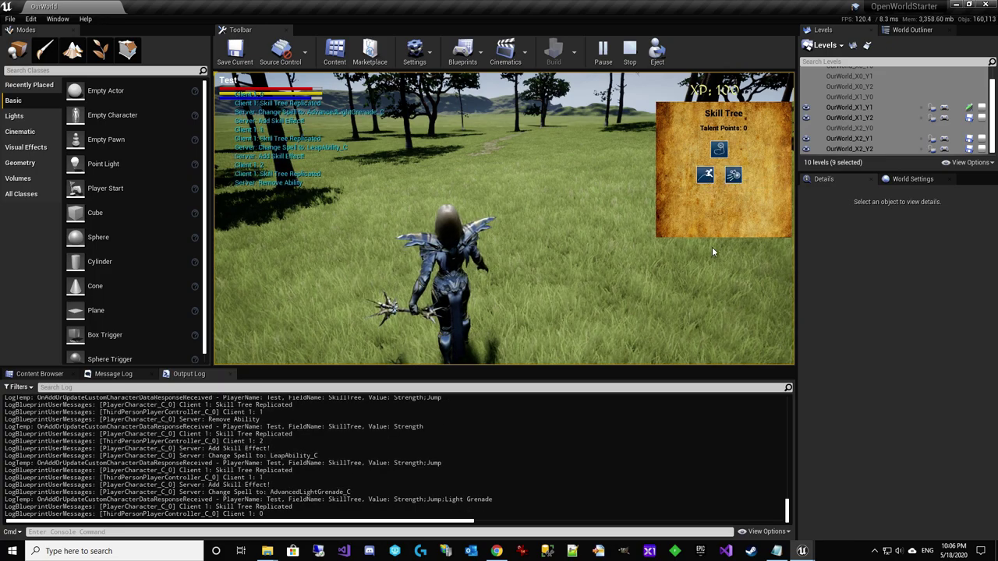
key(k)
key(w)
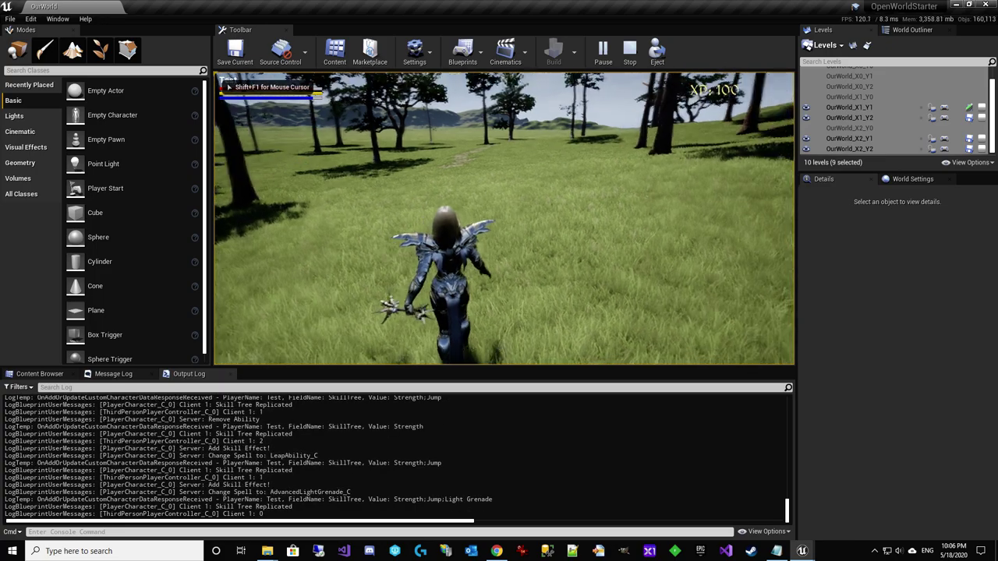
key(1)
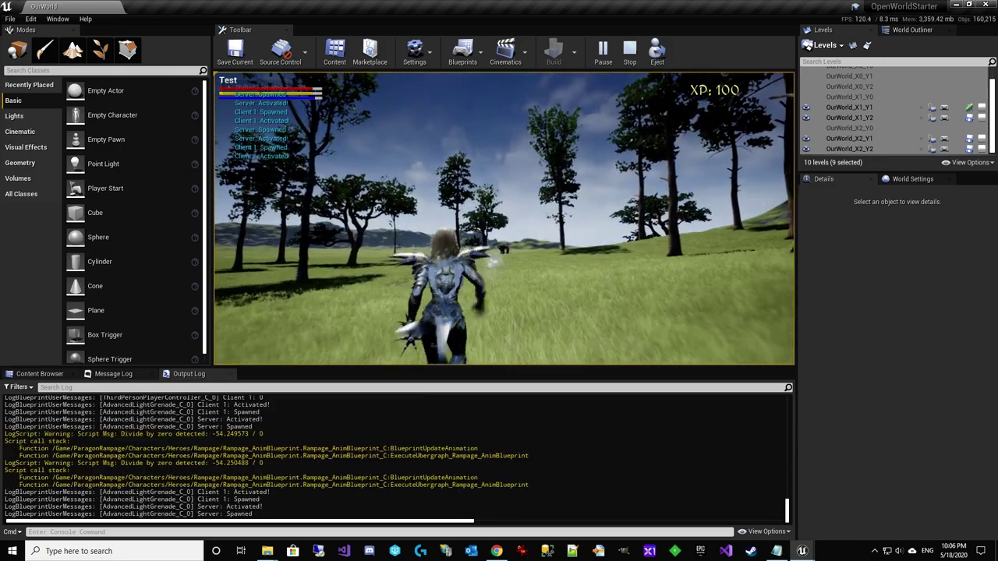
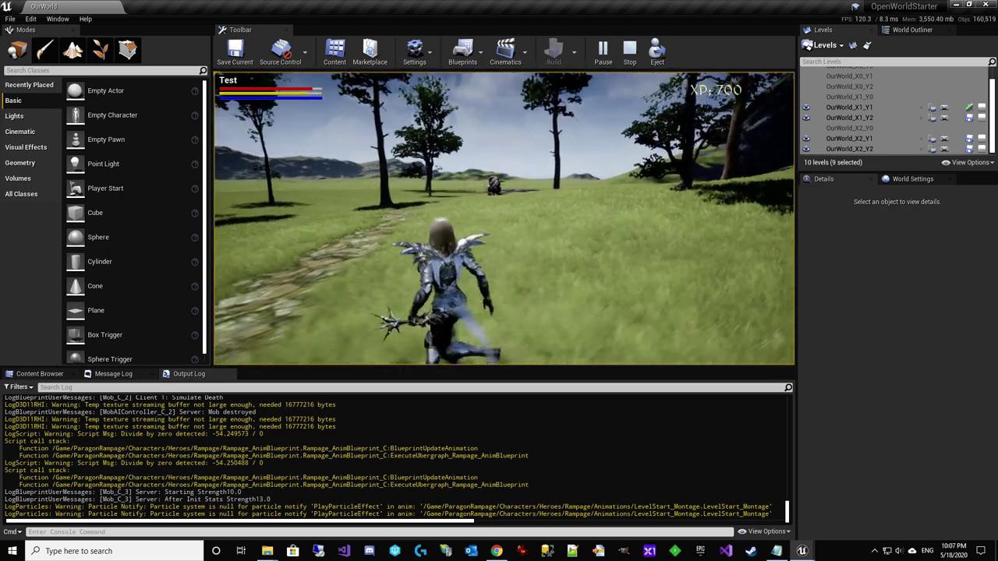
Run at the Mob and kill it with a light grenade, raising XP from 700 to 1100
key(w)
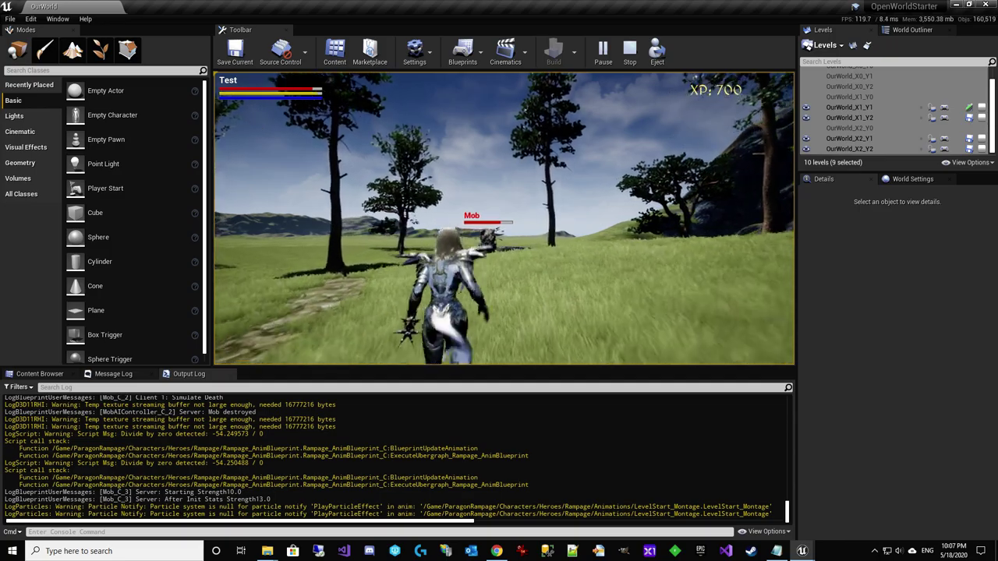
key(1)
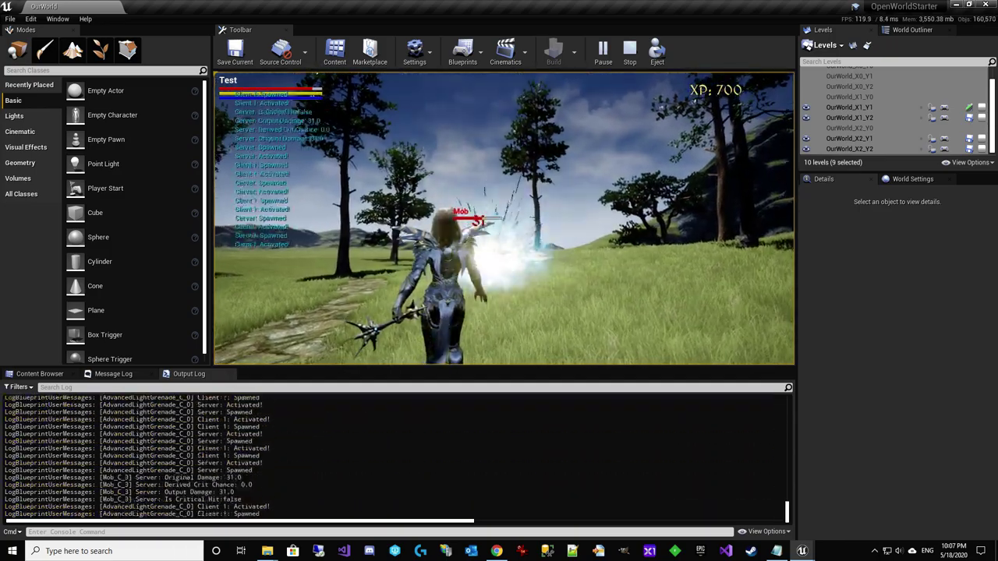
key(w)
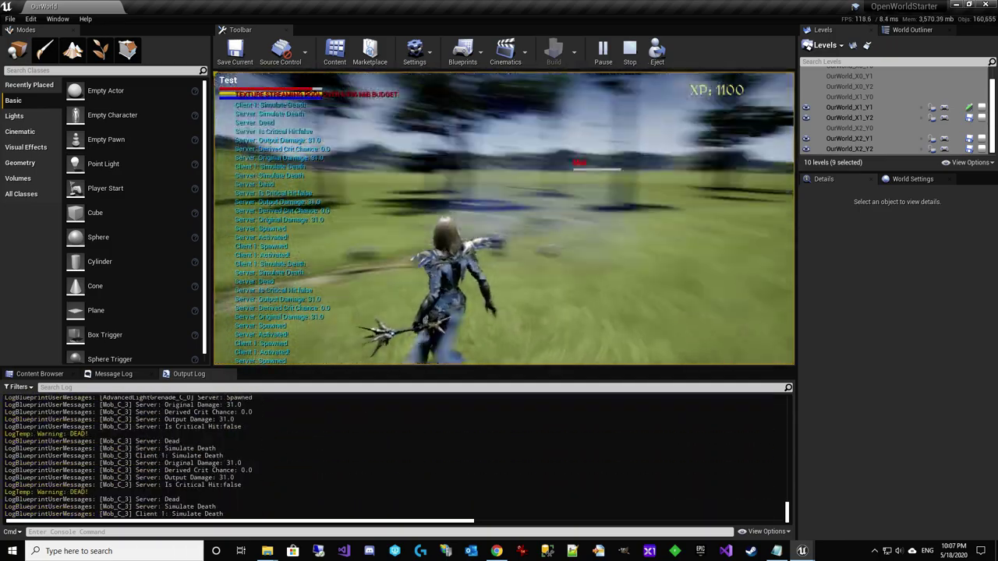
Run past the trees, blocks and tree trunk up to the treasure chest
key(w)
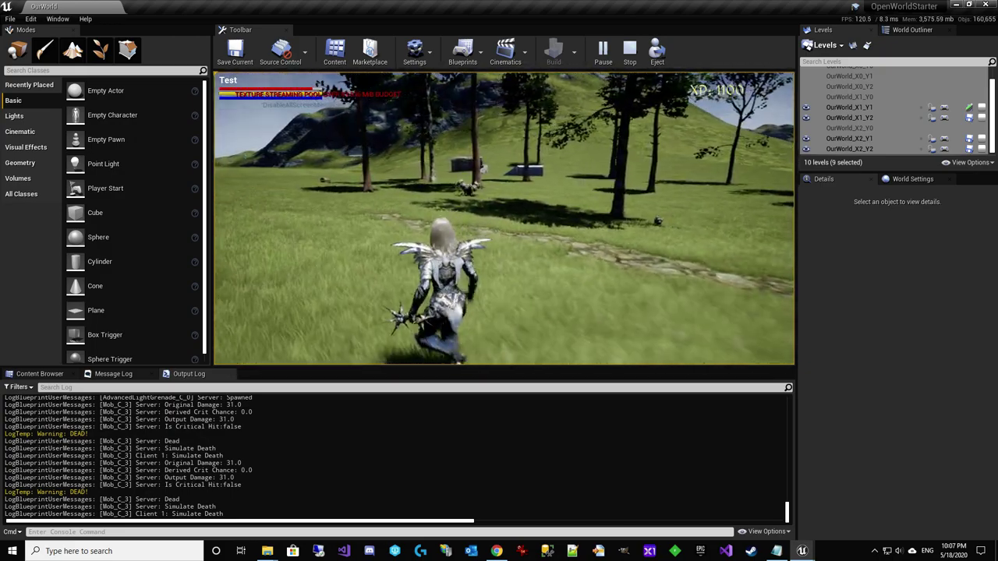
key(w)
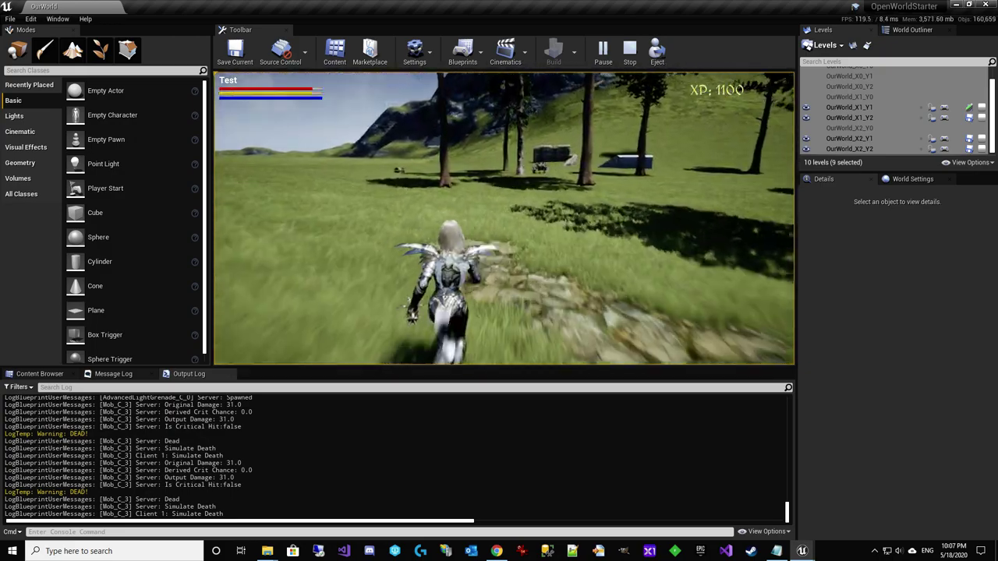
key(w)
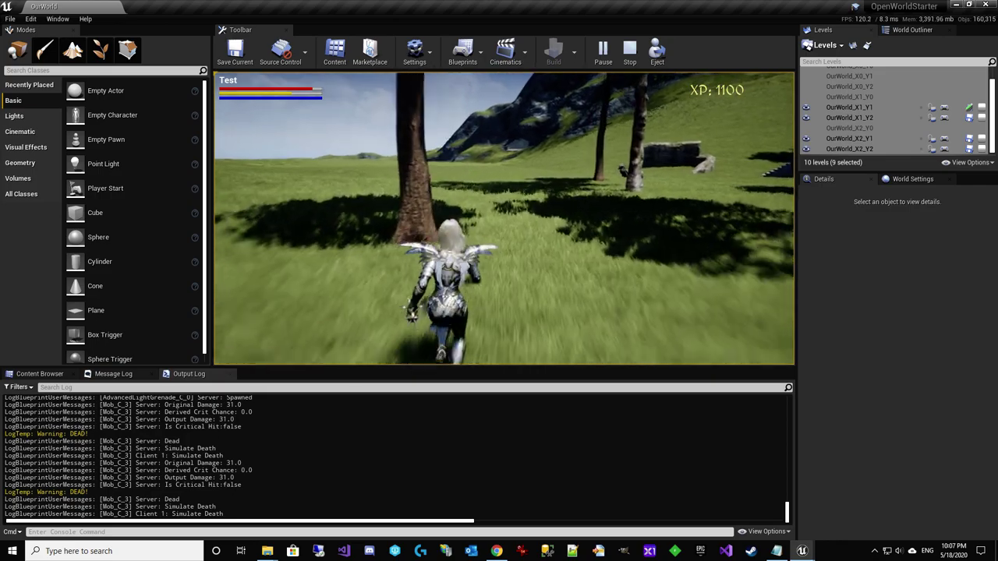
key(w)
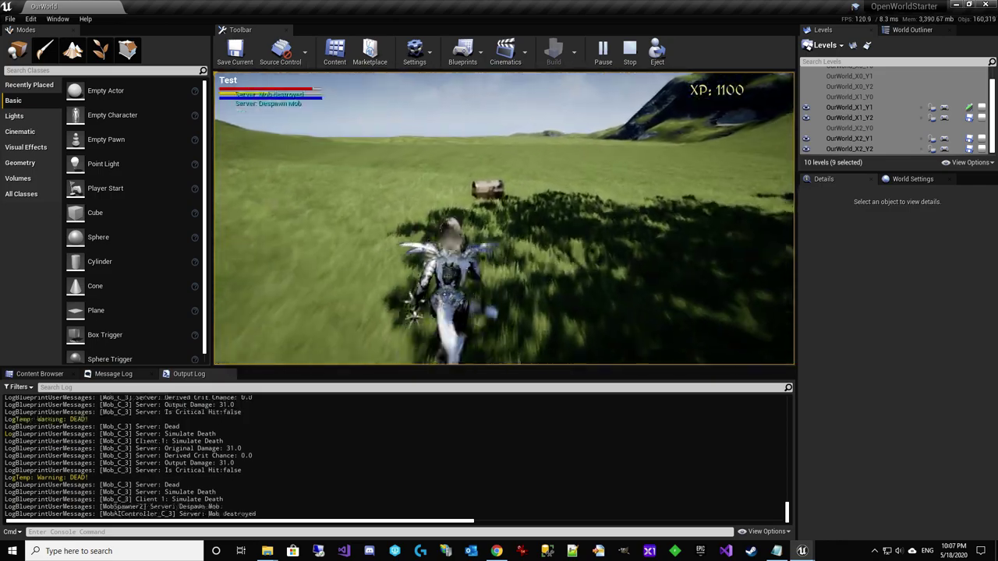
Open and close the chest's inventory panels, then head toward the stone stairs
key(z)
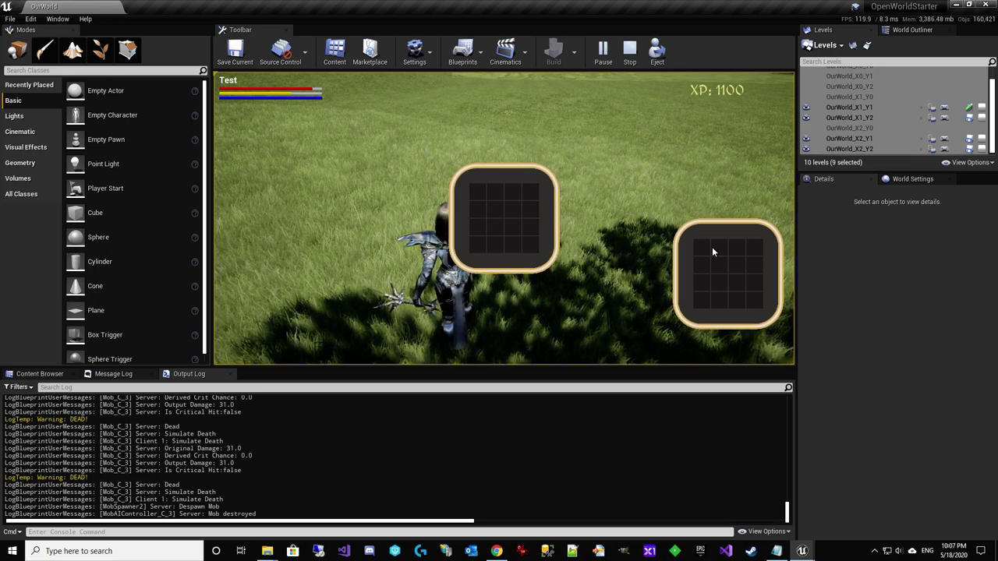
key(z)
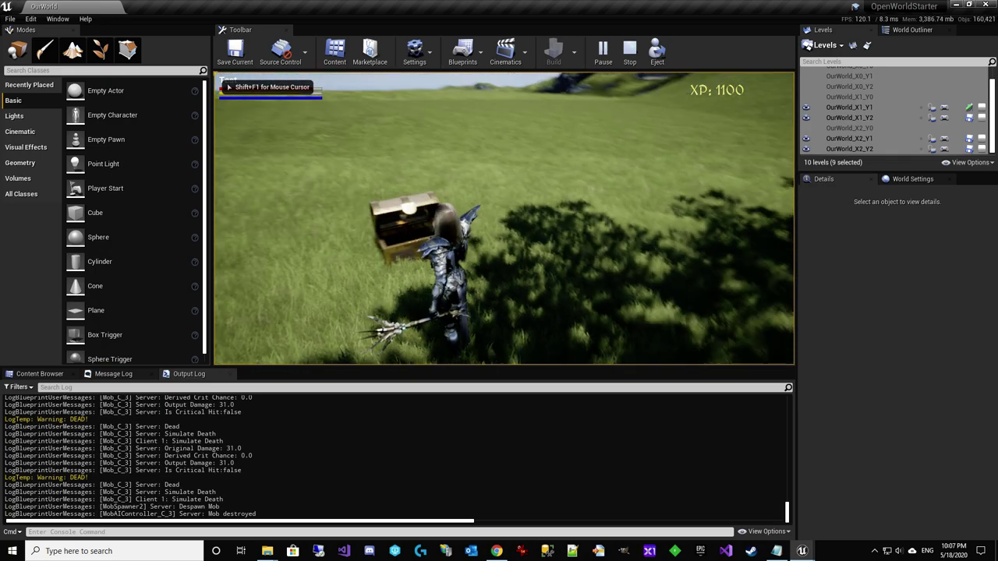
key(w)
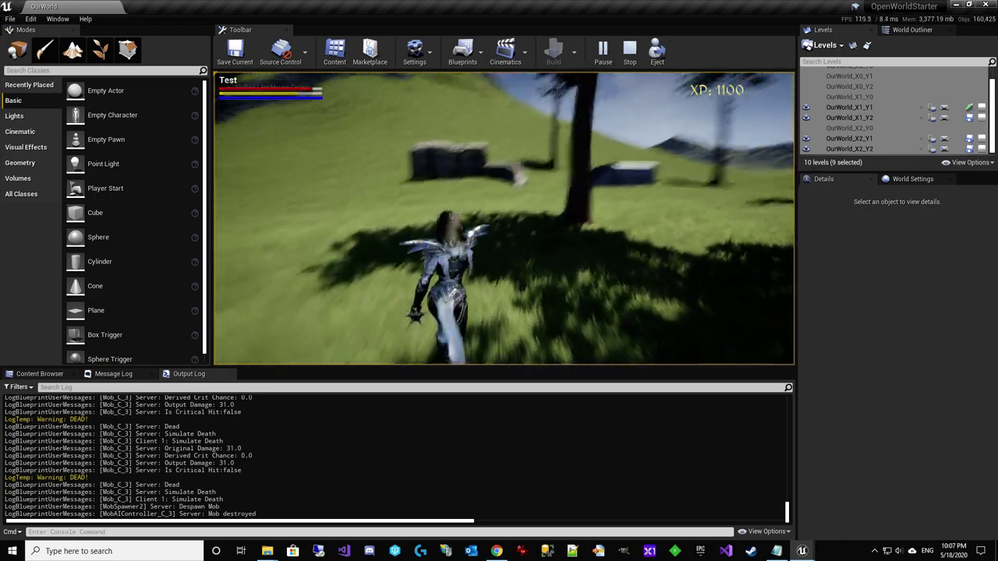
key(w)
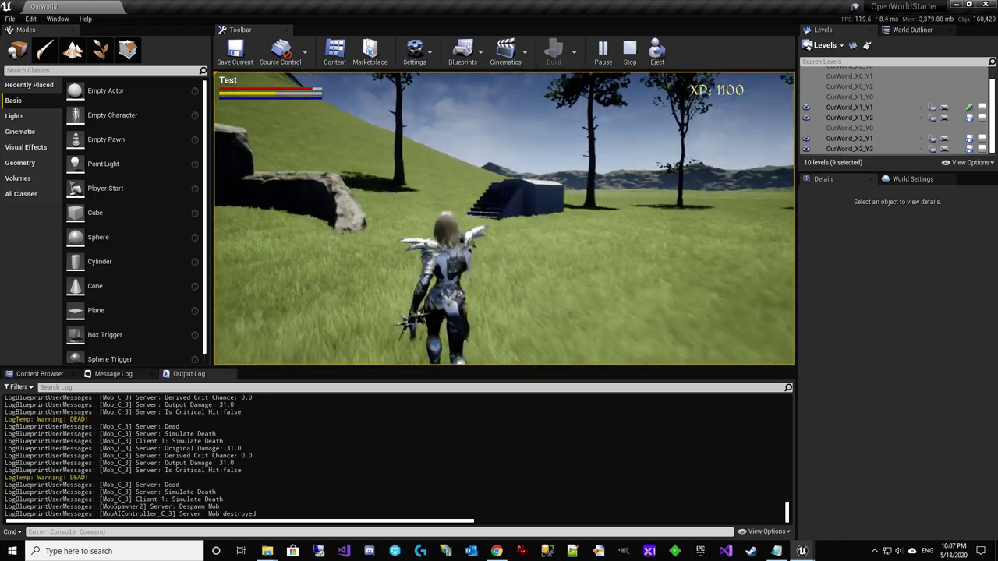
Climb to the top of the stone stairs and run down onto the grass
key(w)
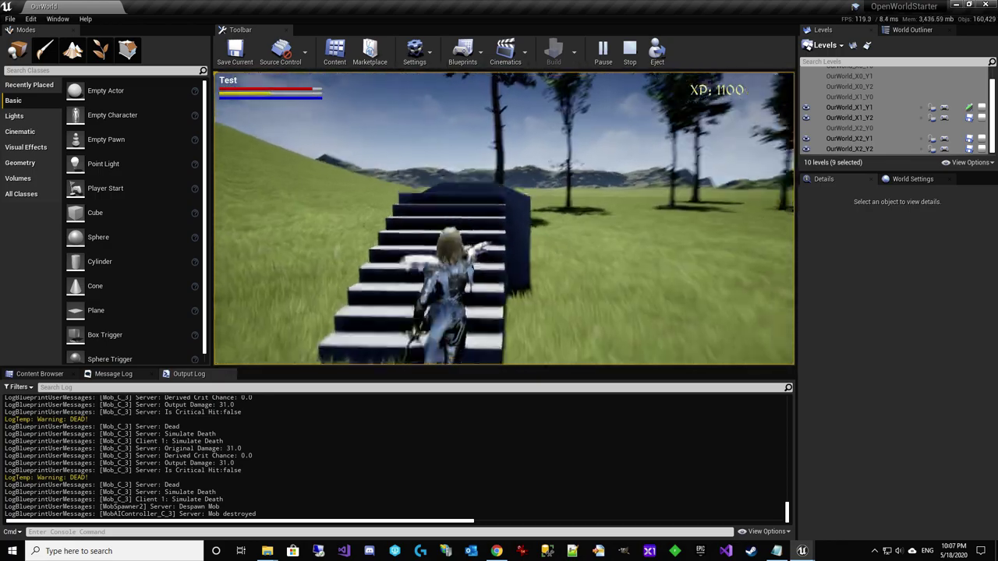
key(w)
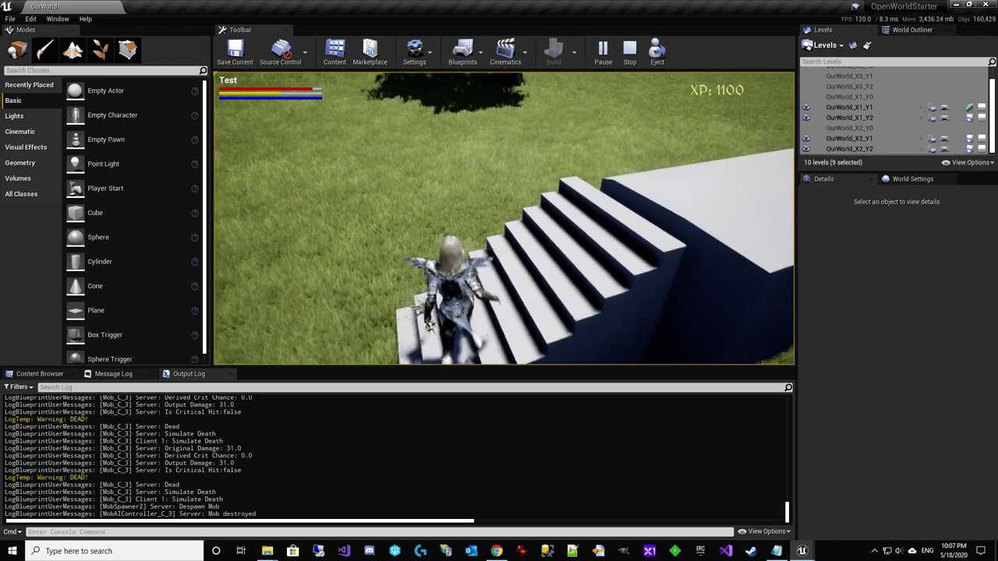
key(w)
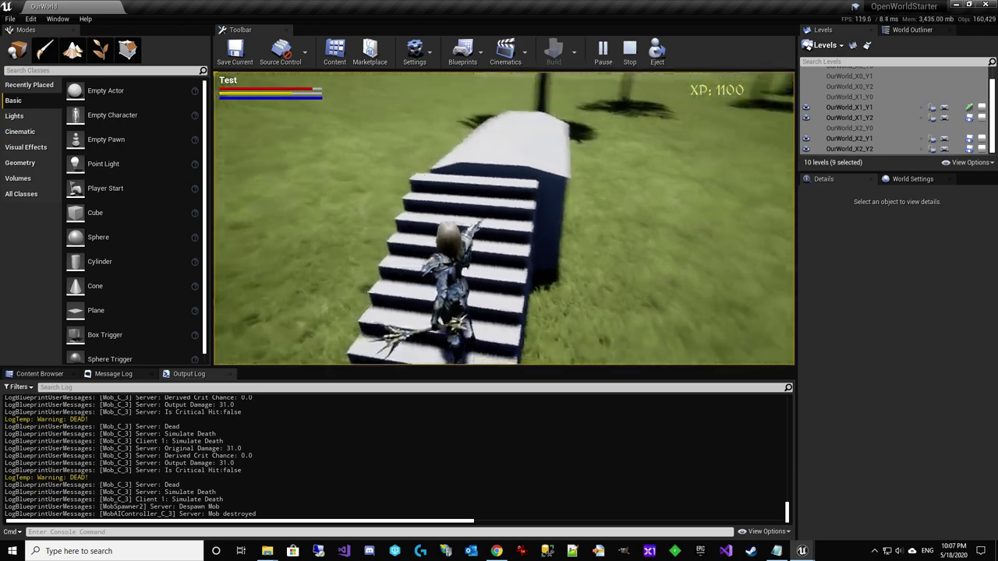
key(w)
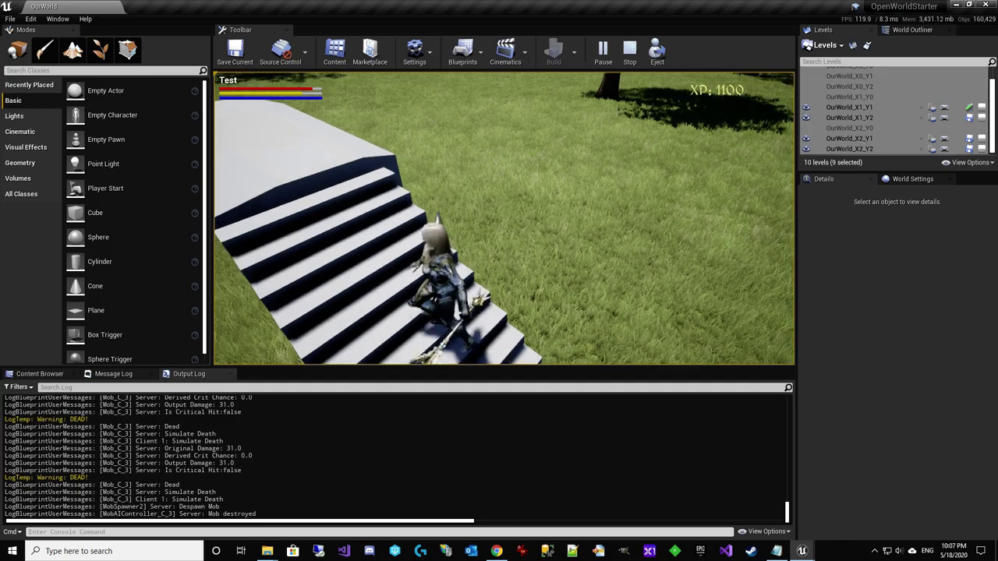
key(w)
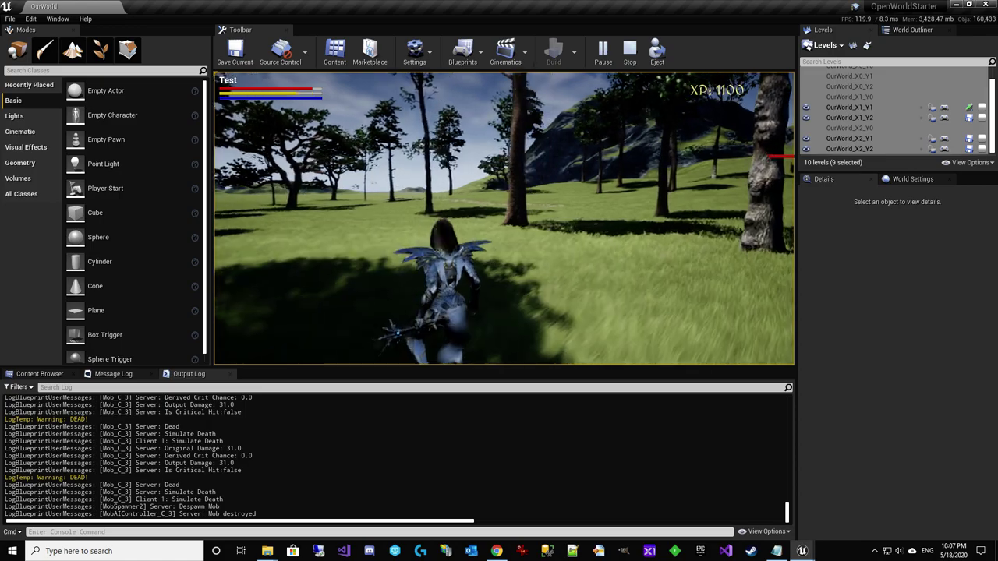
Run left through the woods and grass while swinging the weapon
key(w)
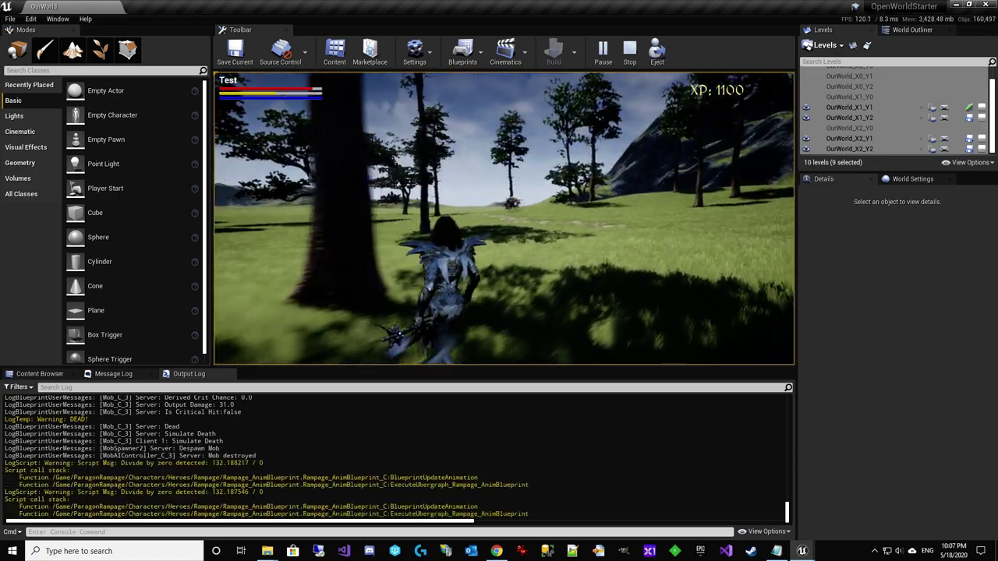
key(w)
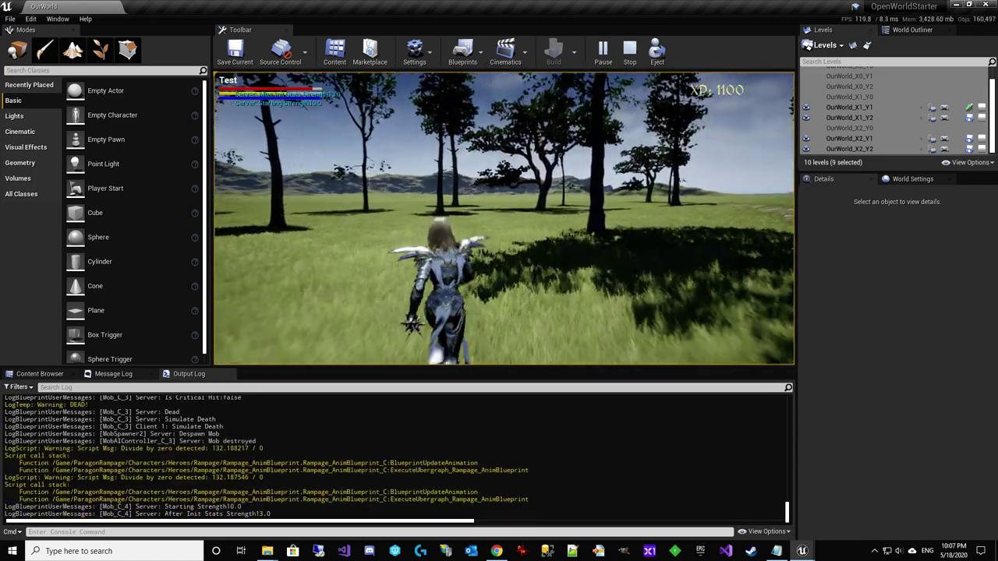
key(w)
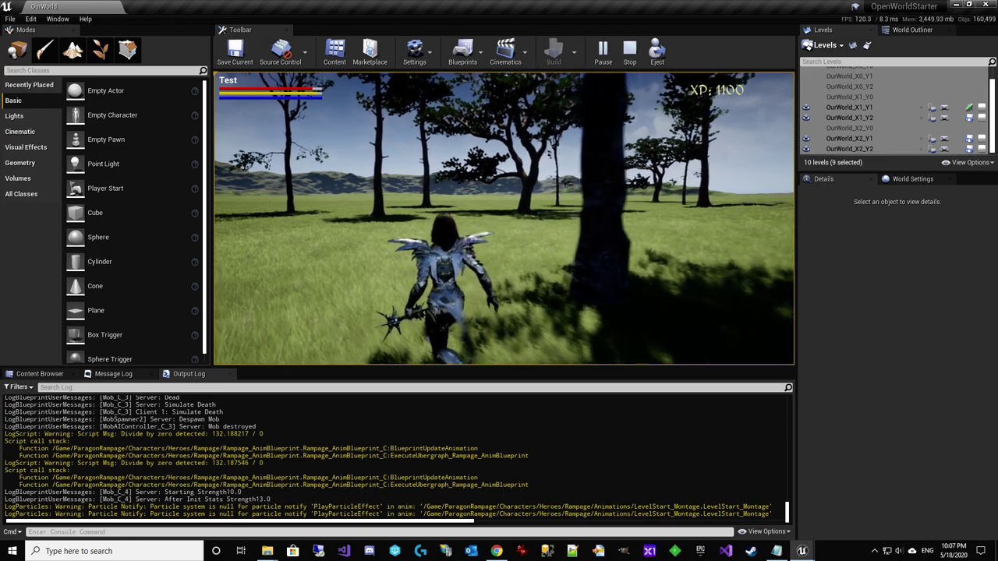
Run to the mob, circle behind it and attack it with repeated strikes
key(w)
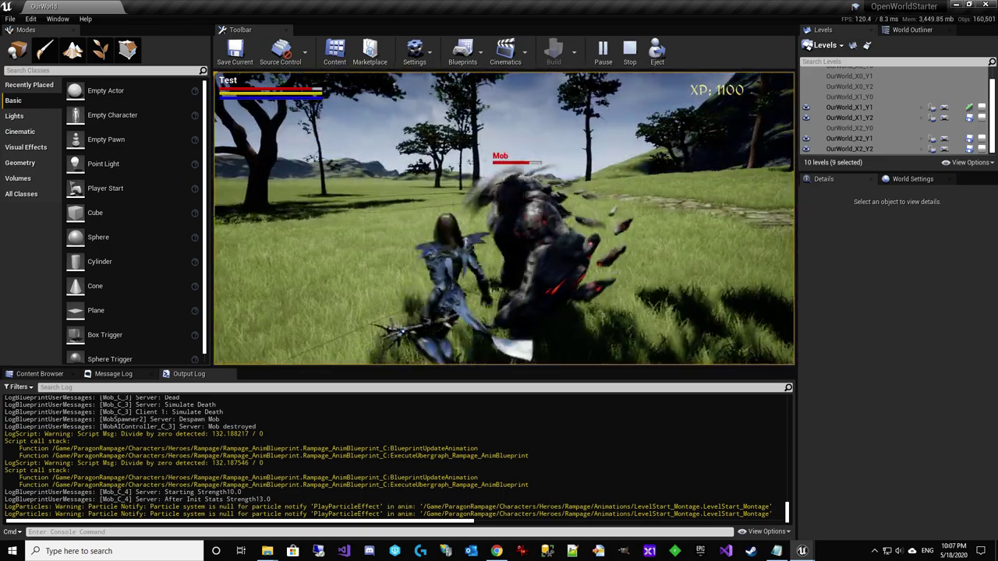
key(w)
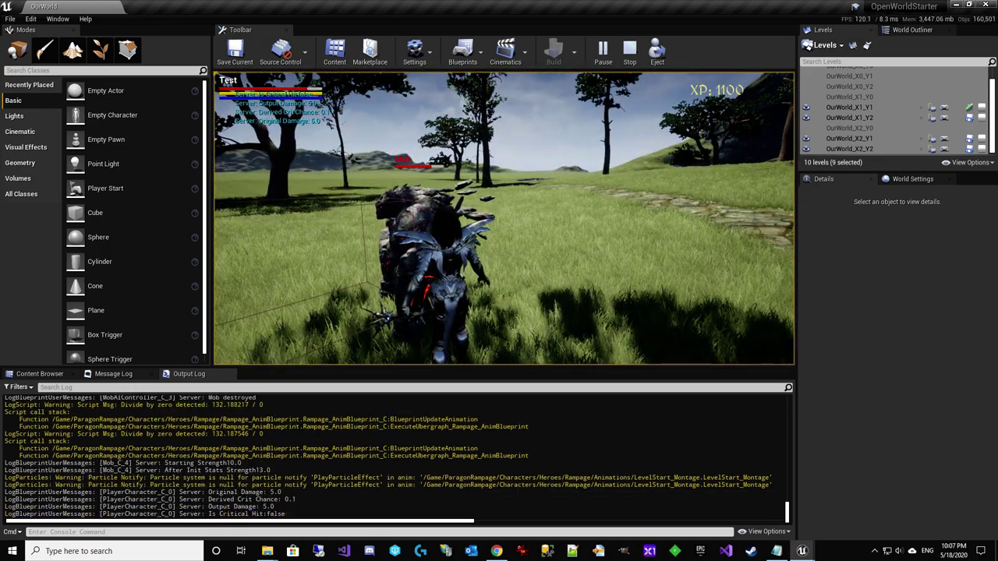
click(504, 218)
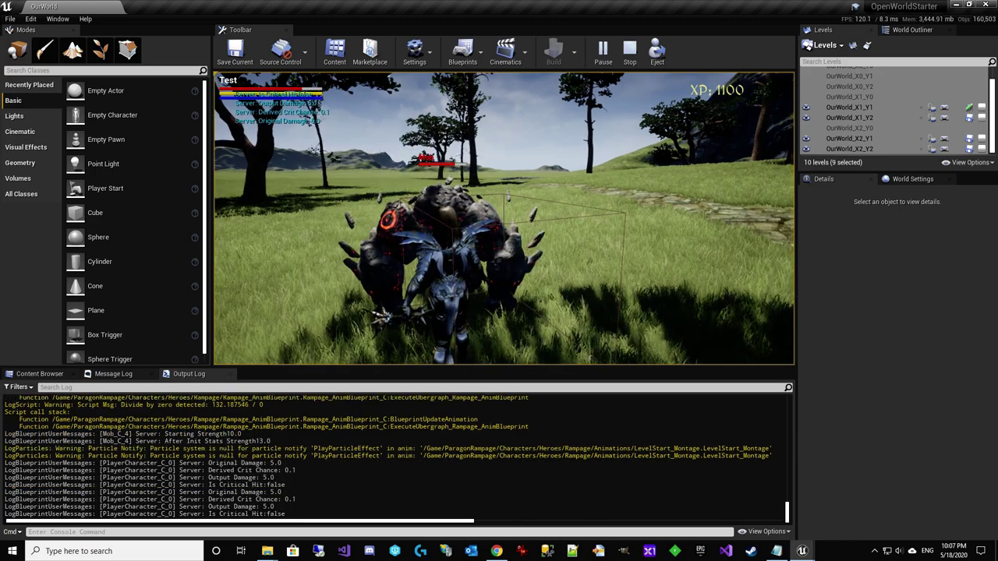
click(504, 218)
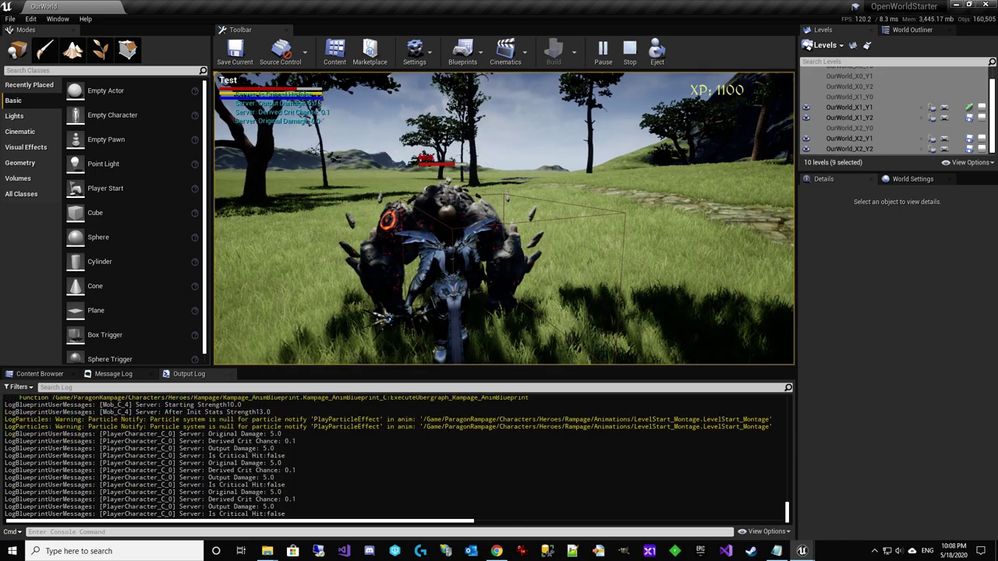
click(503, 218)
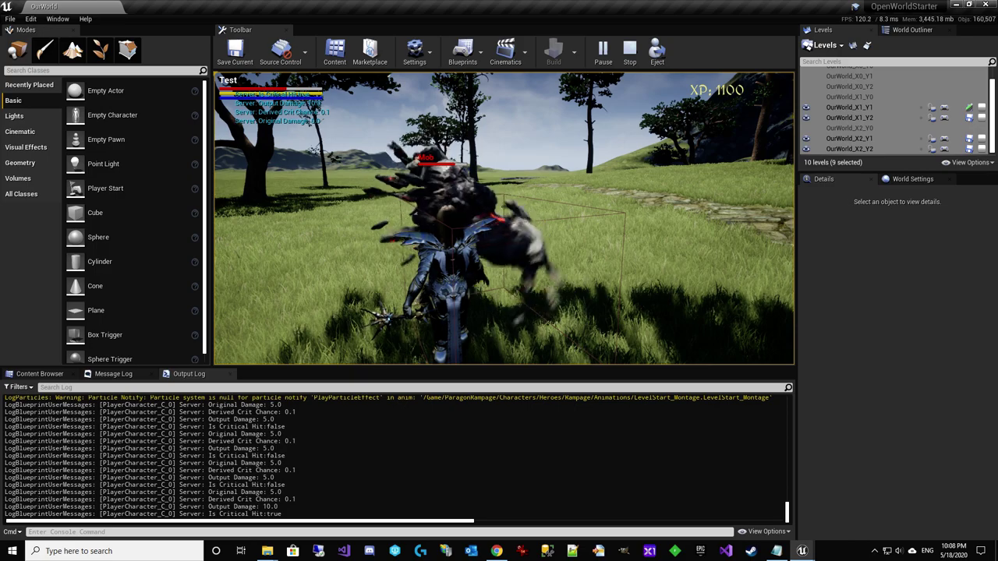
click(504, 218)
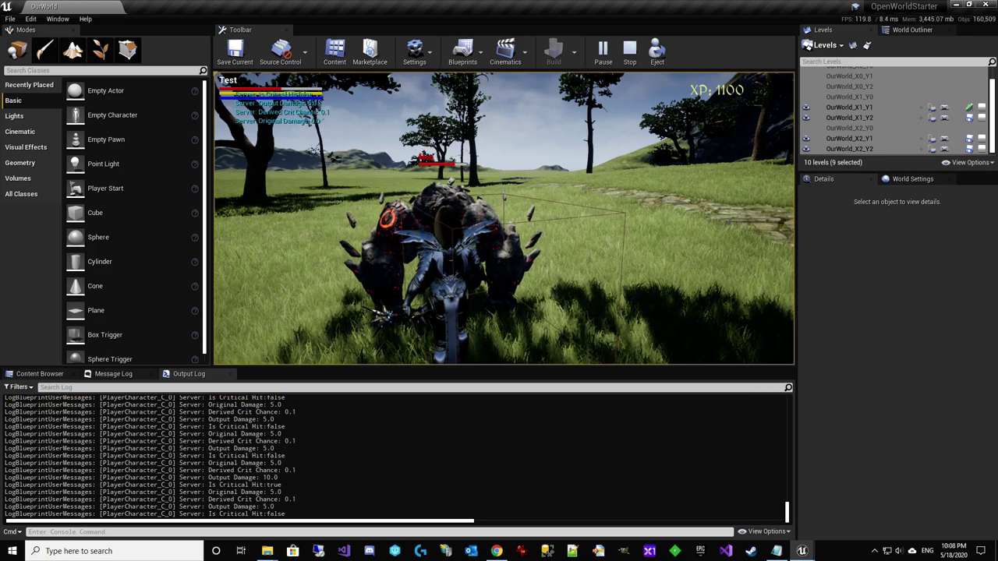
click(504, 218)
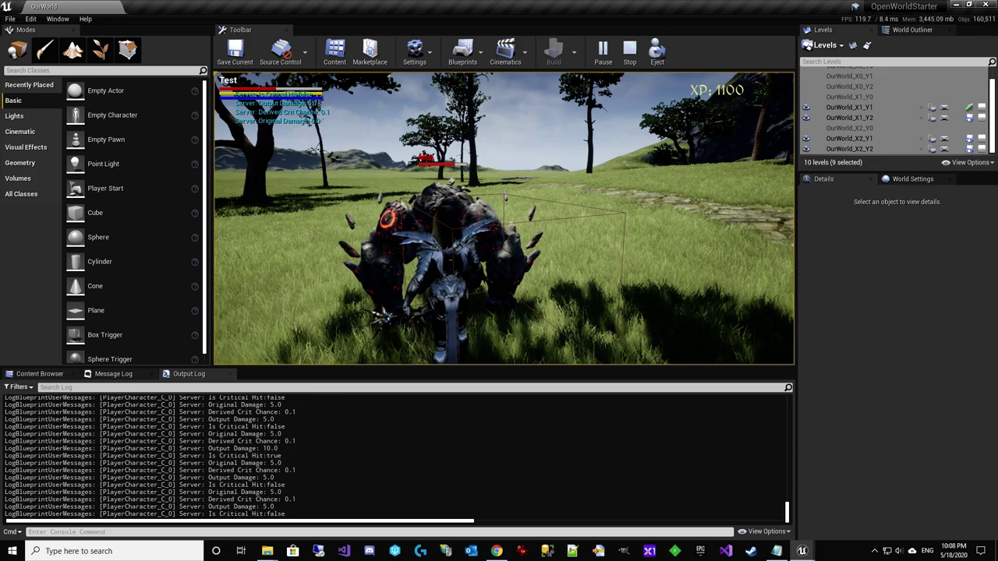
click(503, 218)
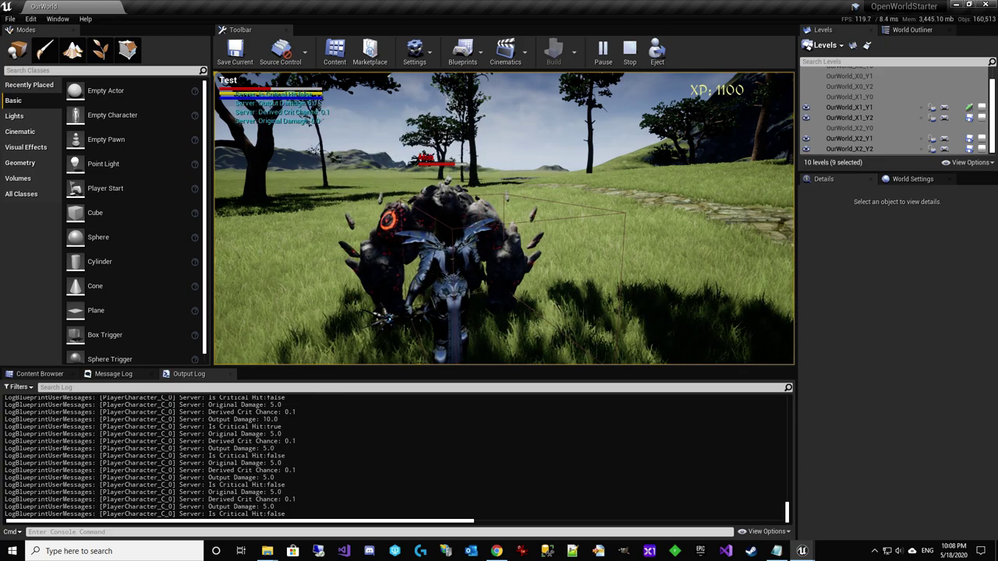
click(503, 218)
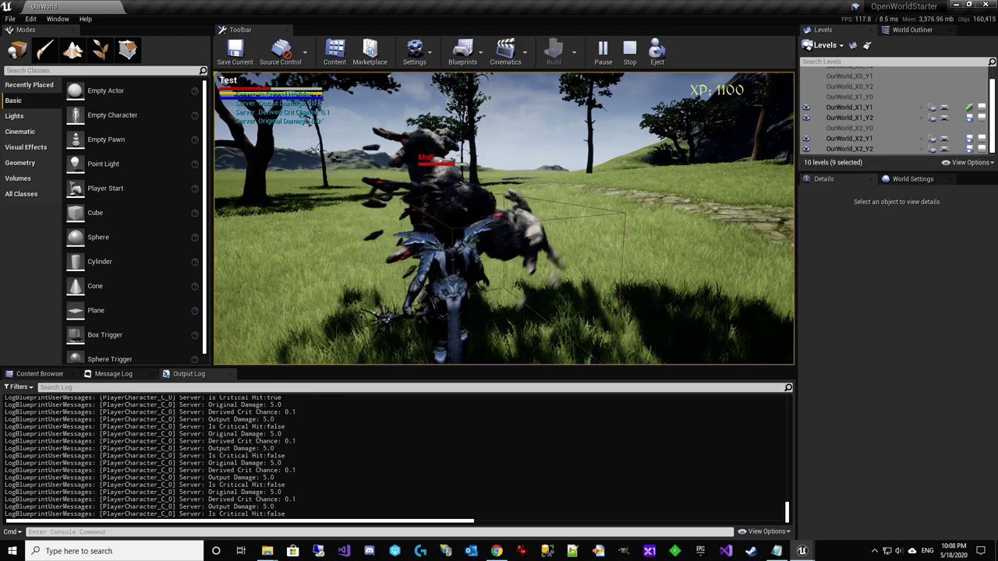
Keep striking the mob until the character dies and the log reports DEAD
click(504, 218)
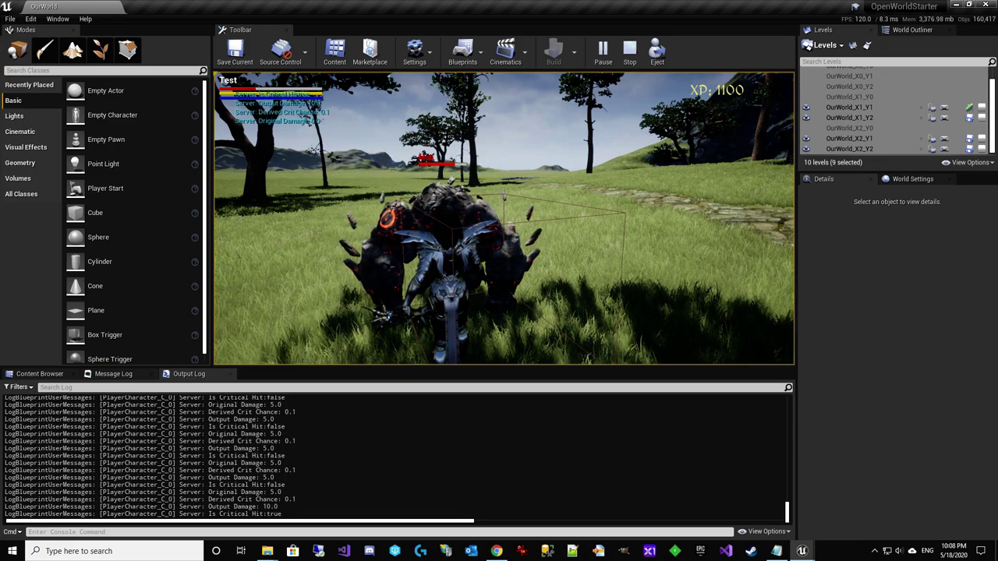
click(504, 218)
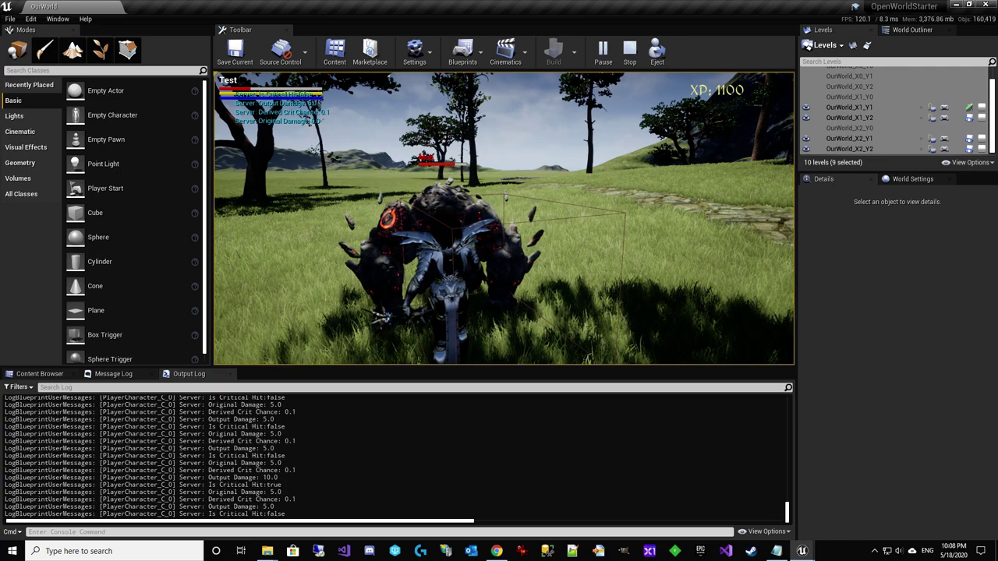
click(504, 218)
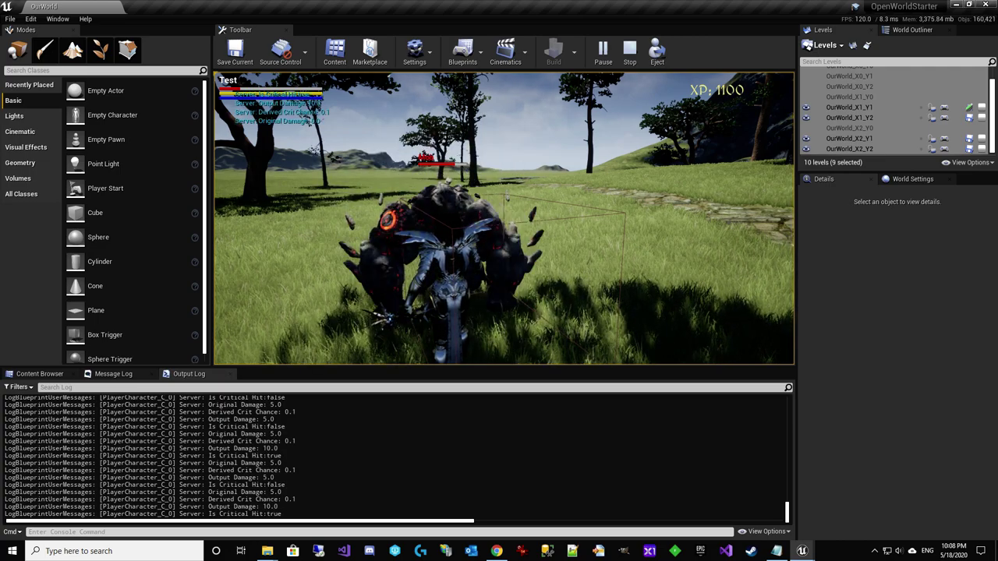
click(504, 218)
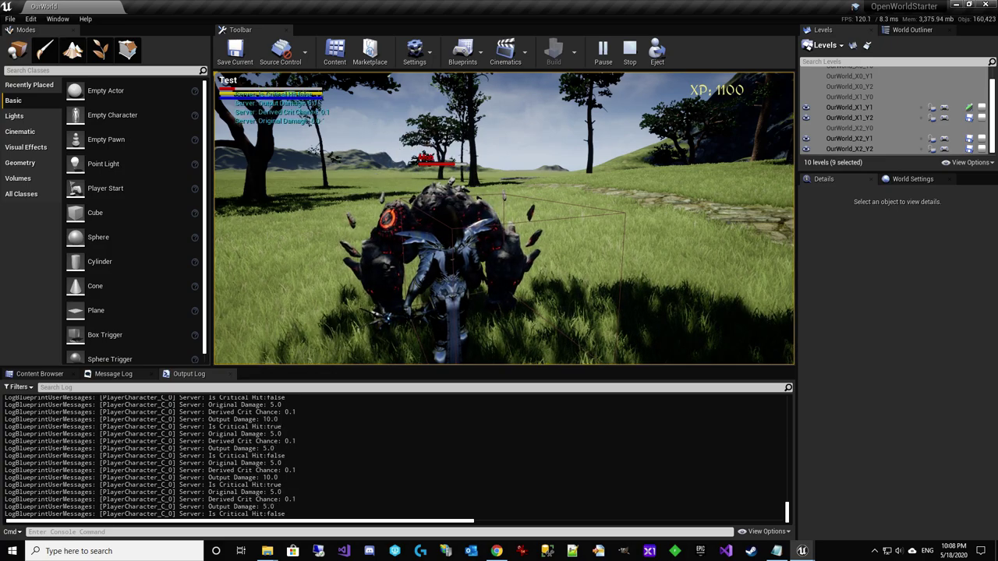
click(503, 218)
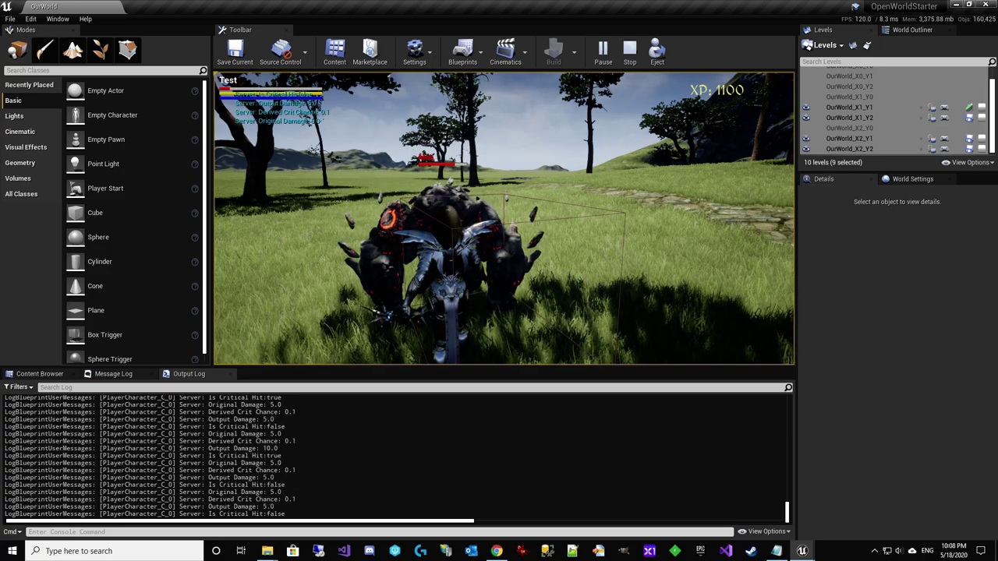
click(504, 218)
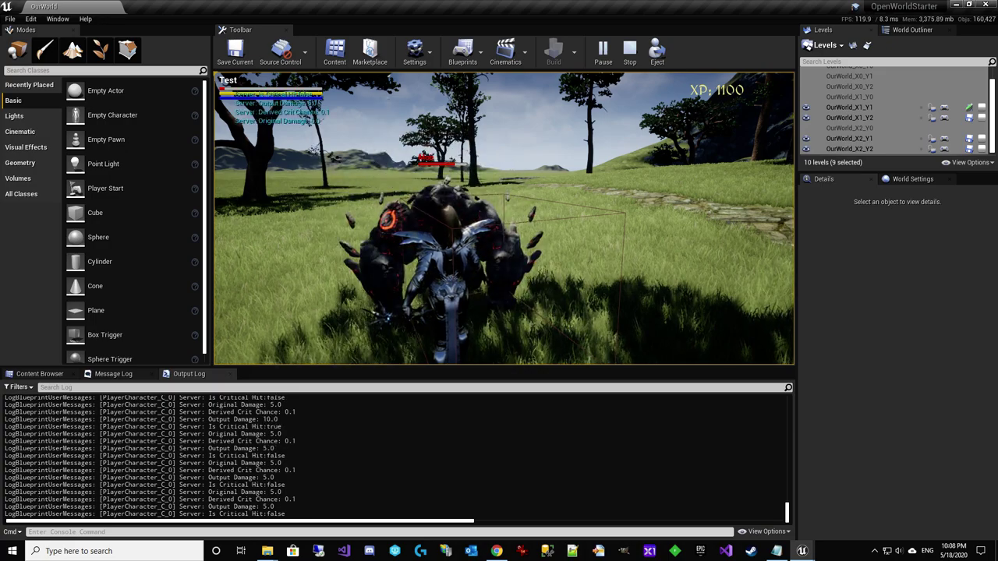
click(504, 218)
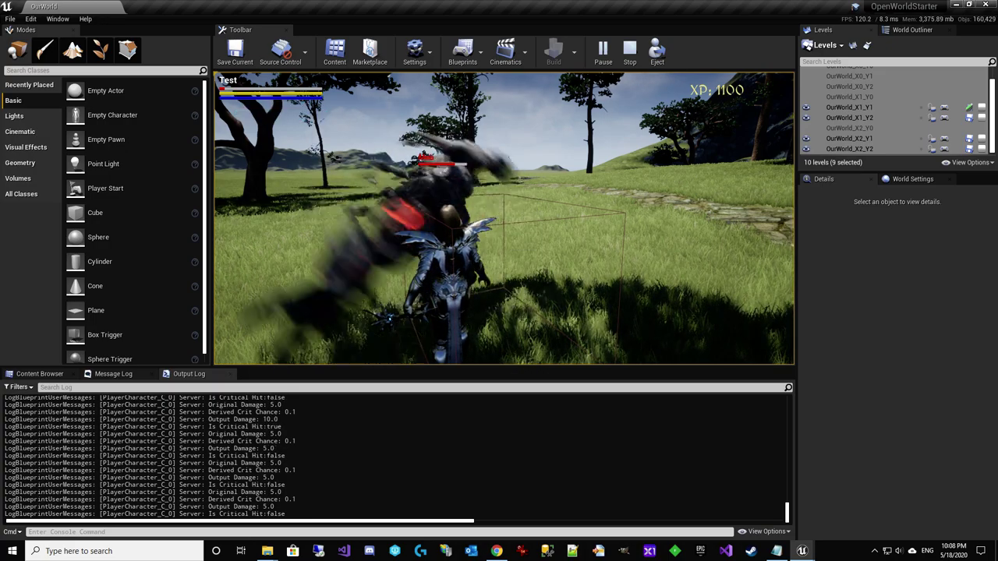
click(504, 218)
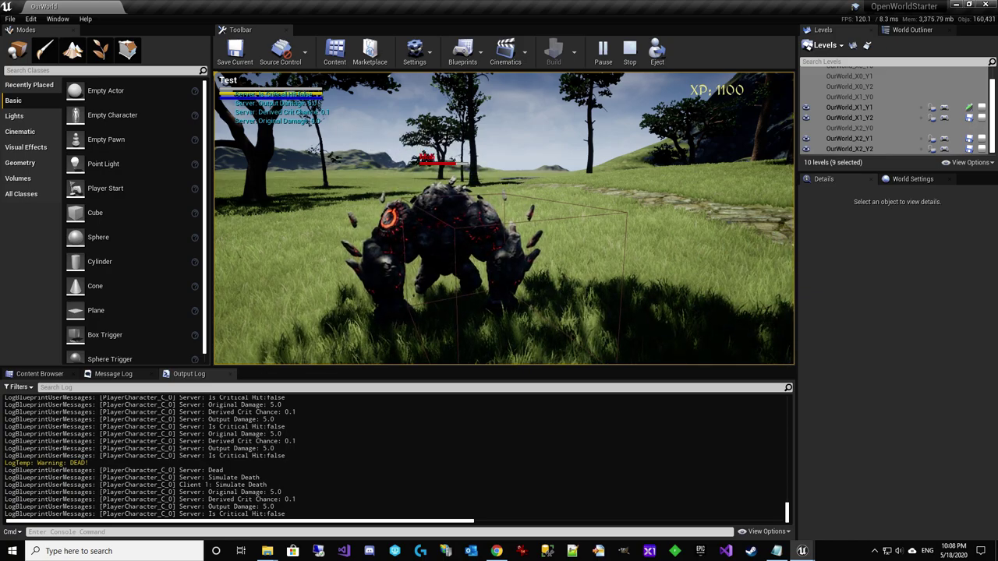
click(503, 218)
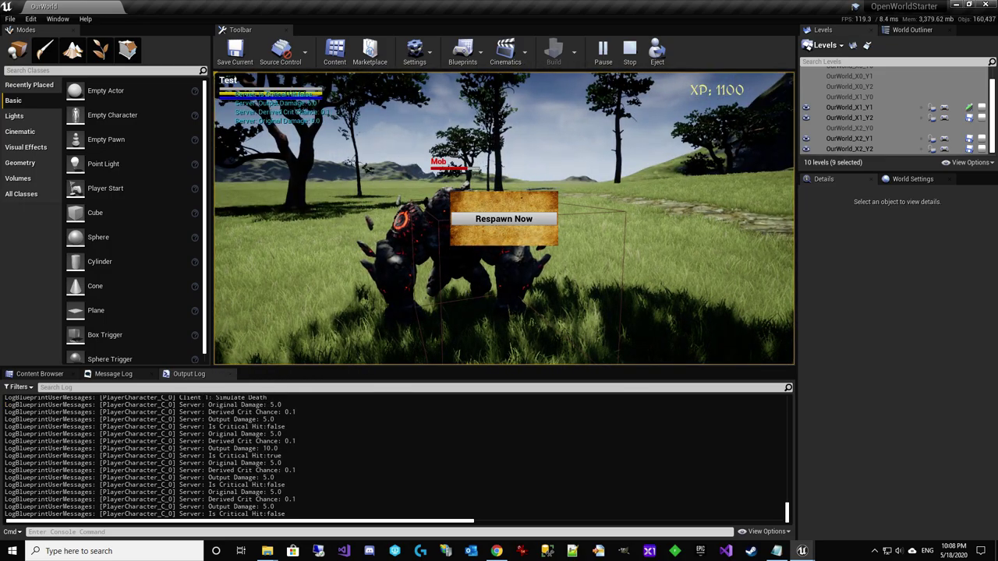
Respawn the character with Respawn Now and regain control of the game camera
click(506, 219)
click(509, 224)
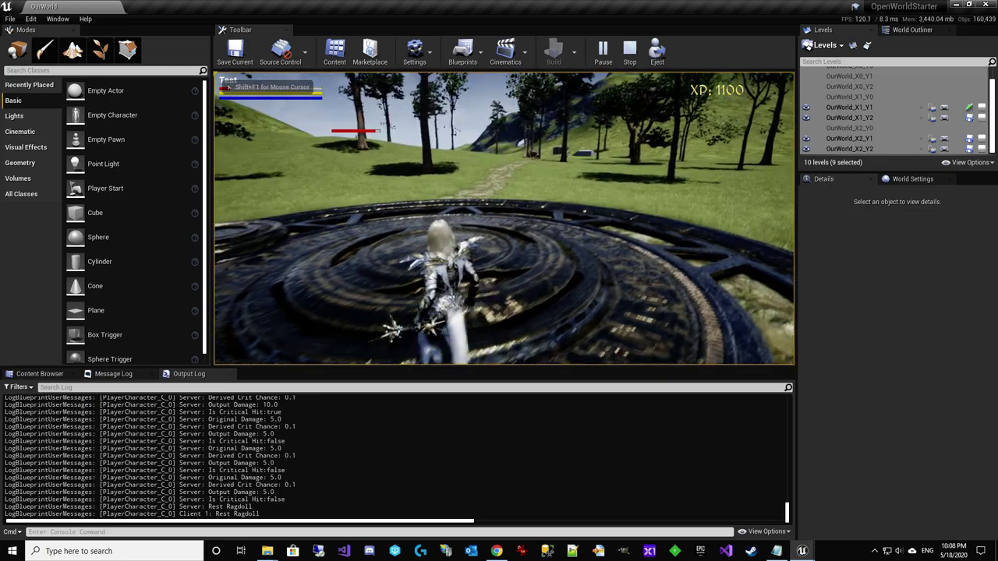
Run the character from the platform along the stone path onto the open grass
key(w)
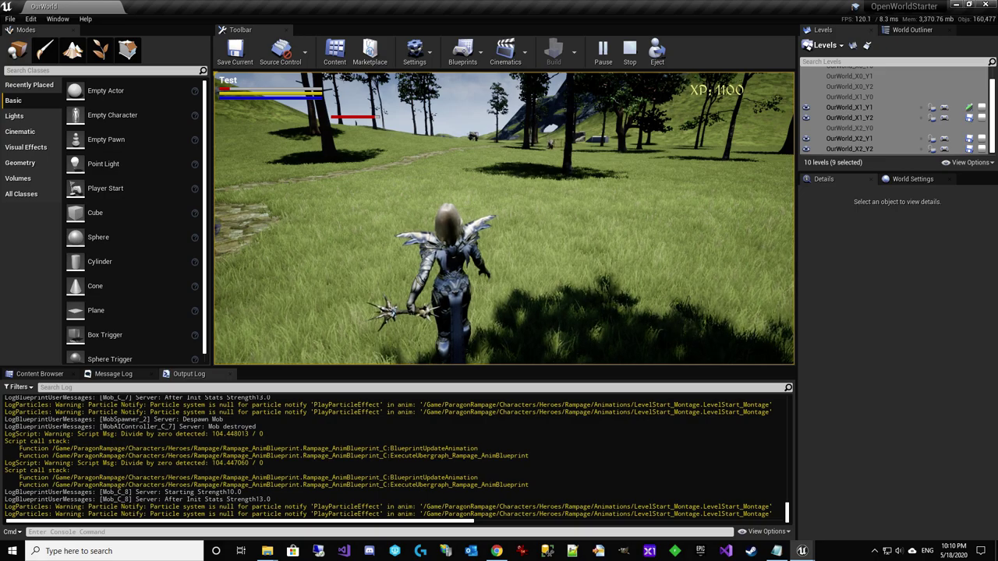
key(w)
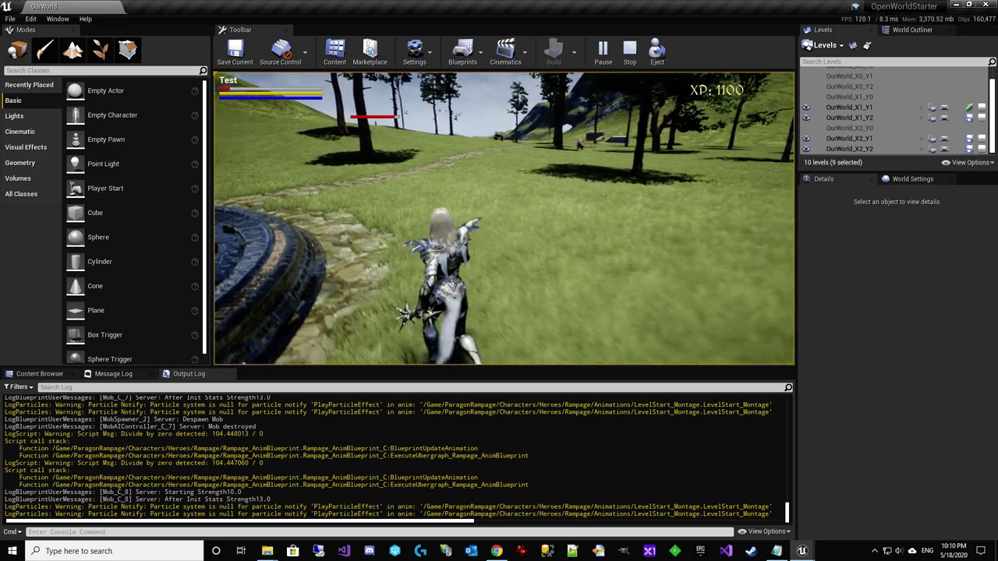
key(w)
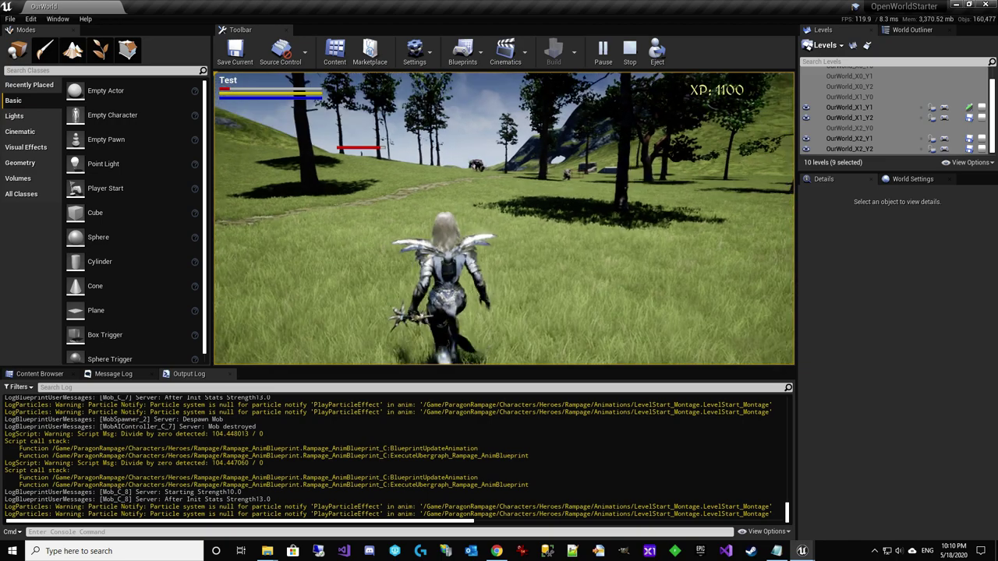